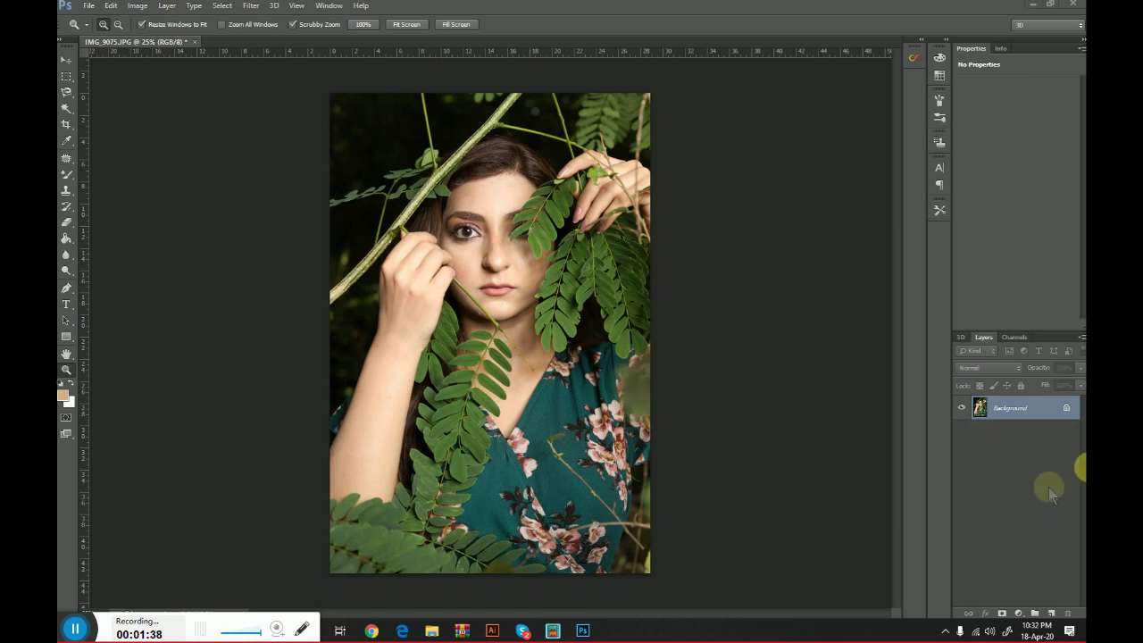
Duplicate the Background layer
{"action": "right_click", "coordinate": [1009, 407]}
{"action": "left_click", "coordinate": [982, 433]}
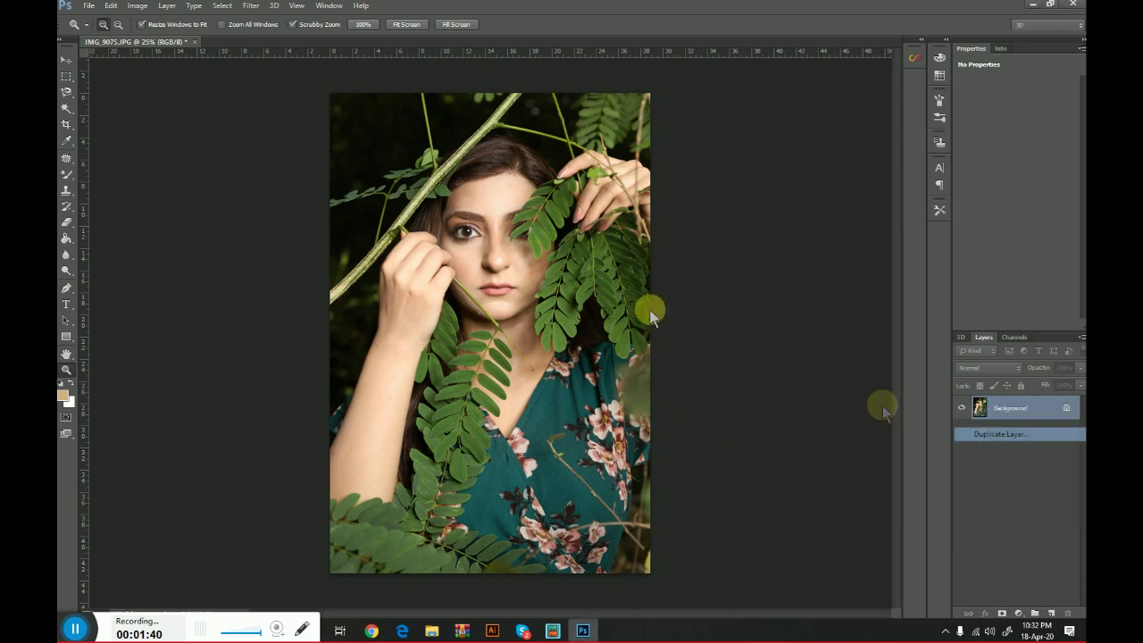
{"action": "left_click", "coordinate": [415, 230]}
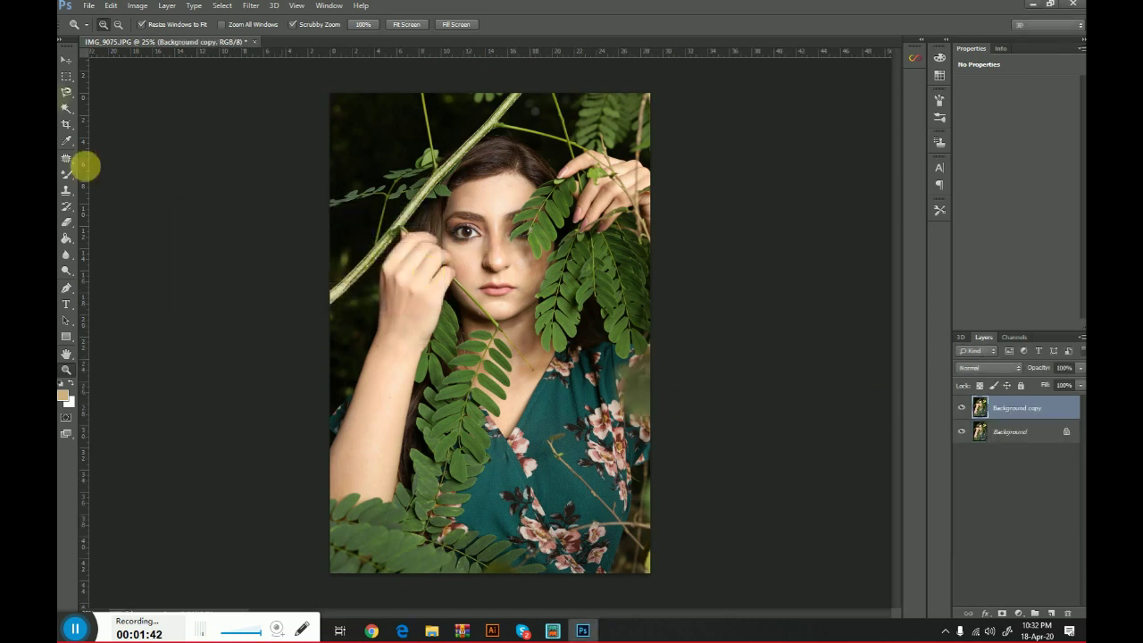
Scale the Background copy layer up to about 213% so the woman's face fills the canvas, and apply the transform
{"action": "left_click", "coordinate": [66, 59]}
{"action": "left_click_drag", "start_coordinate": [330, 571], "coordinate": [240, 607]}
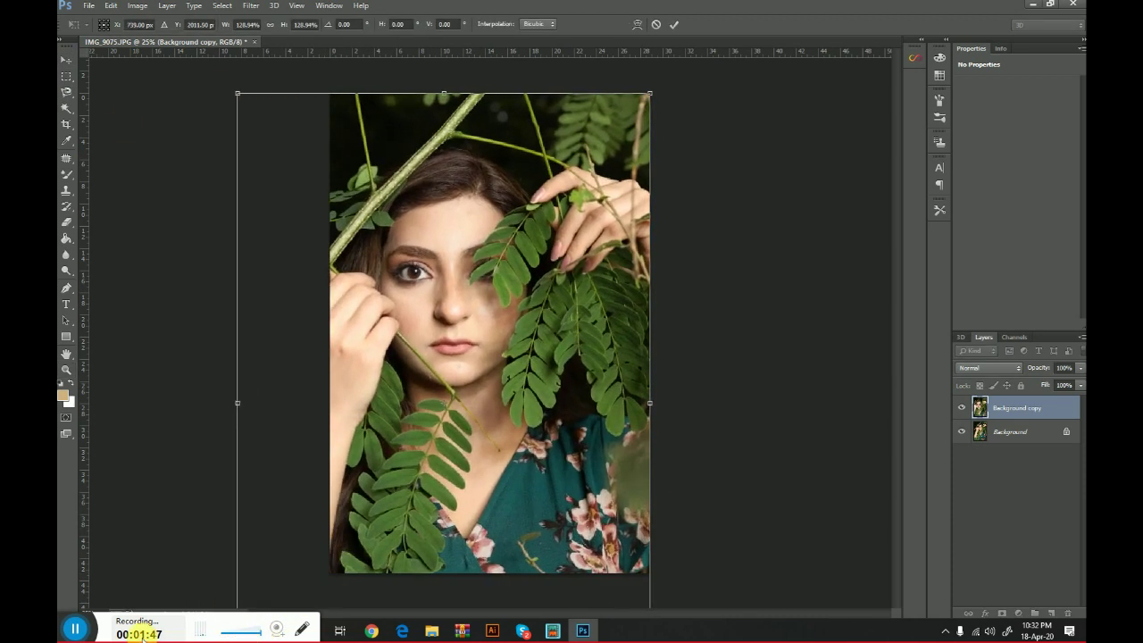
{"action": "key", "text": "ctrl+minus"}
{"action": "left_click_drag", "start_coordinate": [567, 522], "coordinate": [658, 604]}
{"action": "left_click_drag", "start_coordinate": [553, 416], "coordinate": [543, 395]}
{"action": "left_click_drag", "start_coordinate": [615, 601], "coordinate": [623, 608]}
{"action": "left_click_drag", "start_coordinate": [566, 438], "coordinate": [520, 407]}
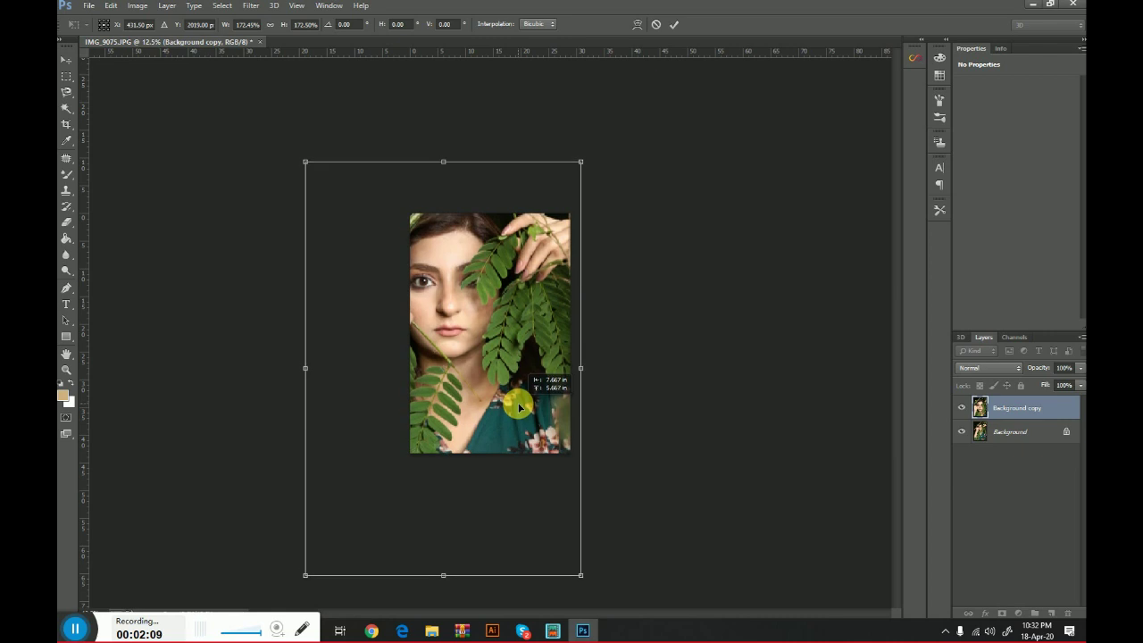
{"action": "left_click_drag", "start_coordinate": [581, 574], "coordinate": [694, 631]}
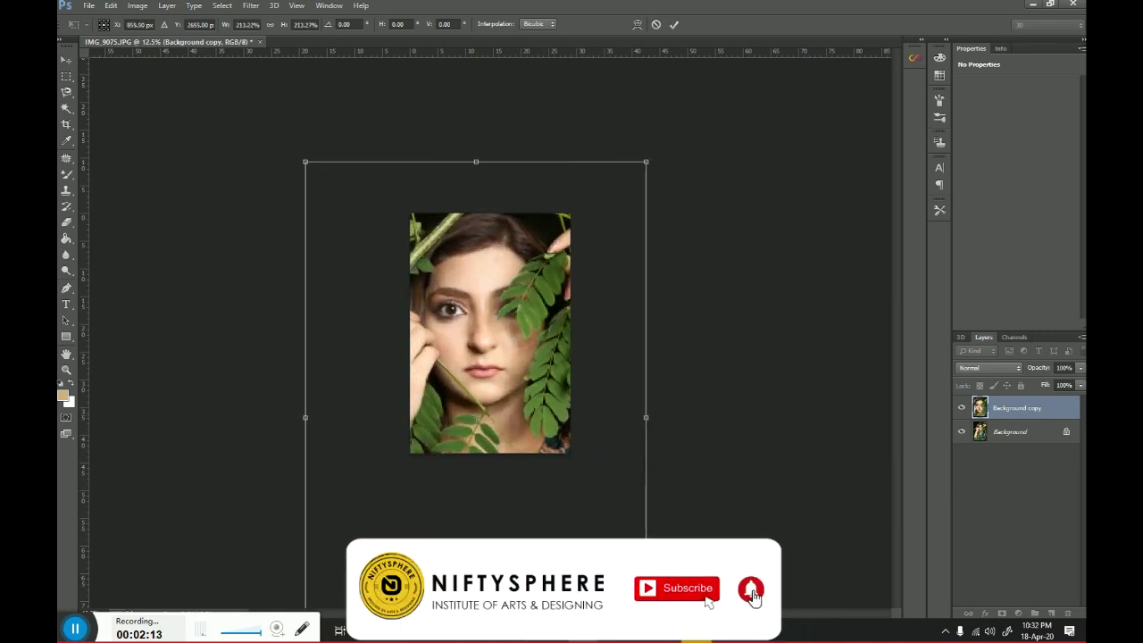
{"action": "key", "text": "ctrl+minus"}
{"action": "mouse_move", "coordinate": [522, 370]}
{"action": "left_mouse_down"}
{"action": "mouse_move", "coordinate": [485, 367]}
{"action": "mouse_move", "coordinate": [504, 378]}
{"action": "left_mouse_up"}
{"action": "key", "text": "Return"}
Shift the enlarged Background copy layer slightly so the face sits centred within the canvas
{"action": "left_click", "coordinate": [65, 368]}
{"action": "left_click", "coordinate": [550, 357]}
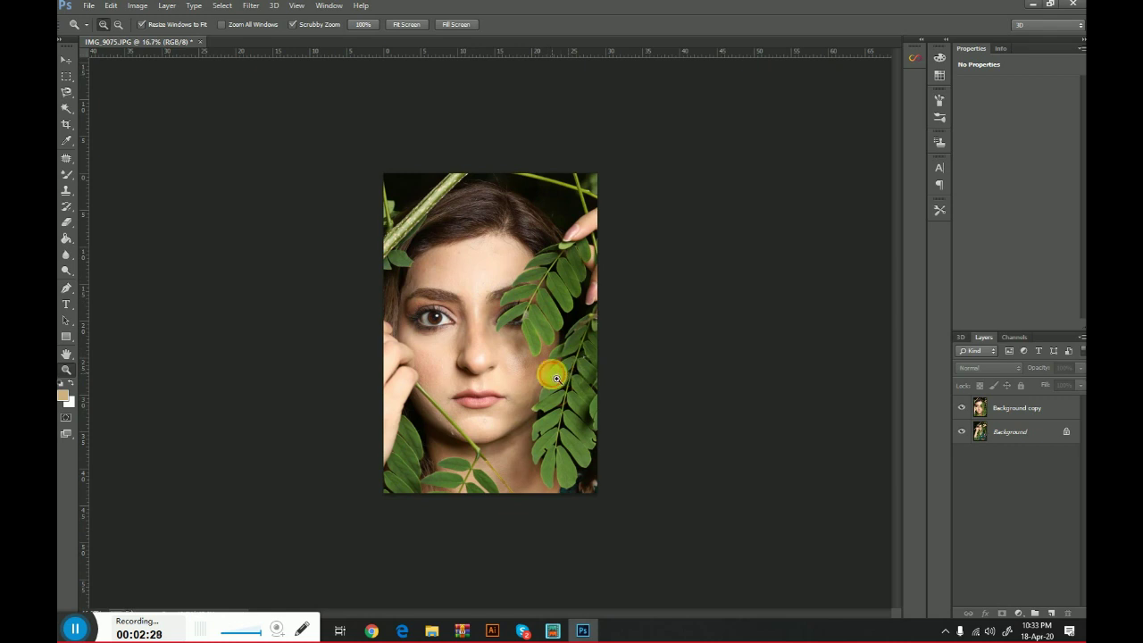
{"action": "left_click", "coordinate": [555, 378]}
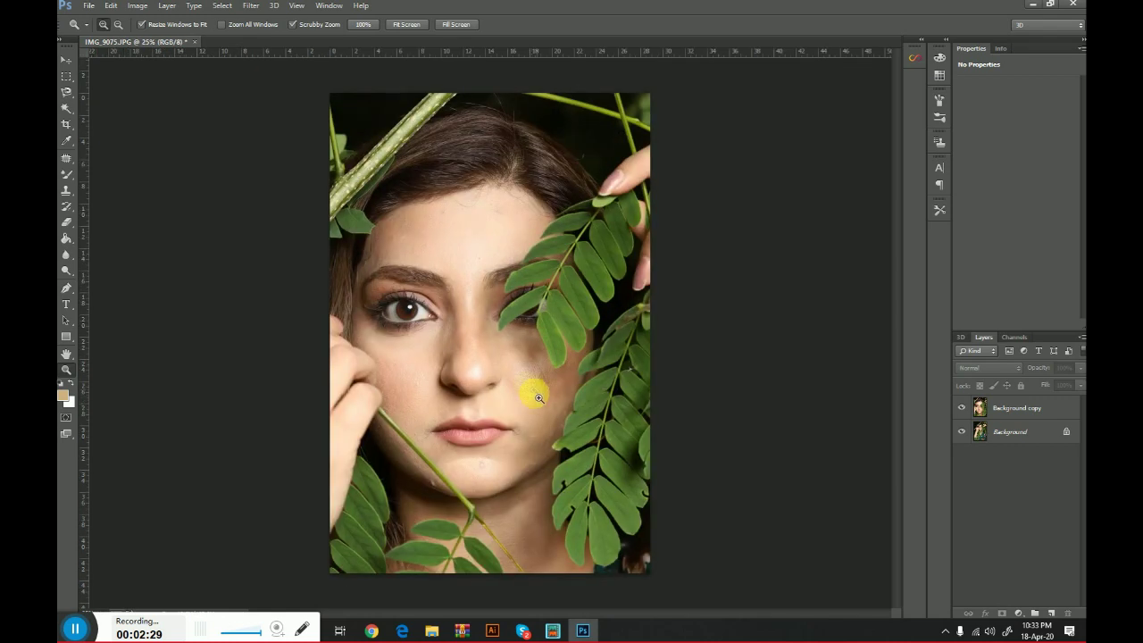
{"action": "left_click", "coordinate": [67, 59]}
{"action": "mouse_move", "coordinate": [470, 211]}
{"action": "left_mouse_down"}
{"action": "mouse_move", "coordinate": [458, 231]}
{"action": "mouse_move", "coordinate": [404, 235]}
{"action": "mouse_move", "coordinate": [480, 236]}
{"action": "mouse_move", "coordinate": [441, 236]}
{"action": "mouse_move", "coordinate": [461, 231]}
{"action": "left_mouse_up"}
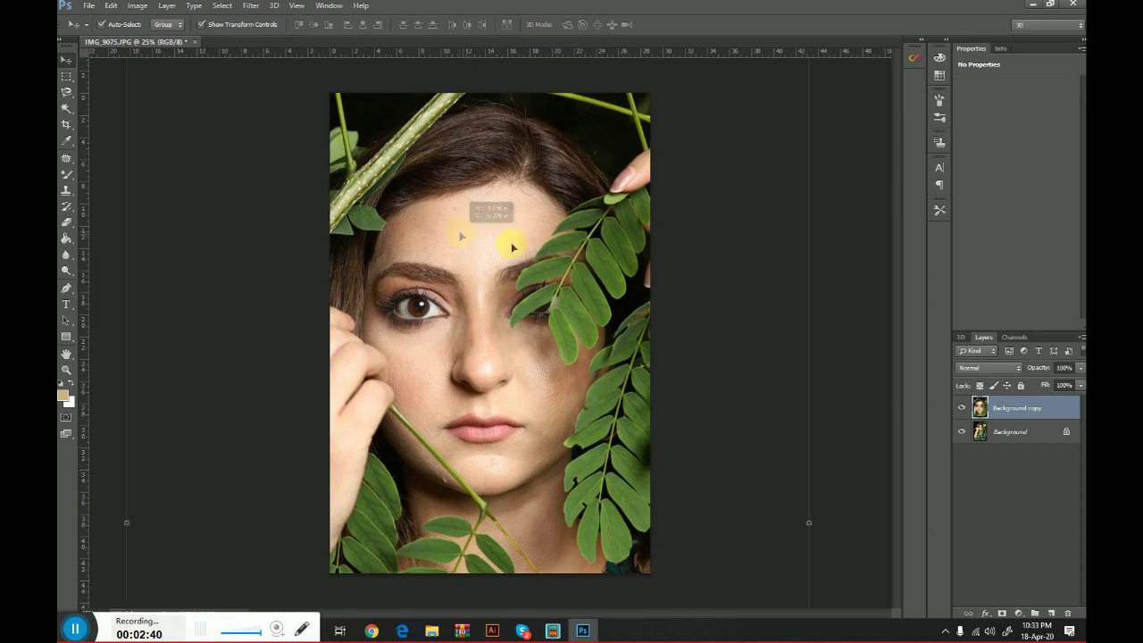
{"action": "left_click", "coordinate": [867, 265]}
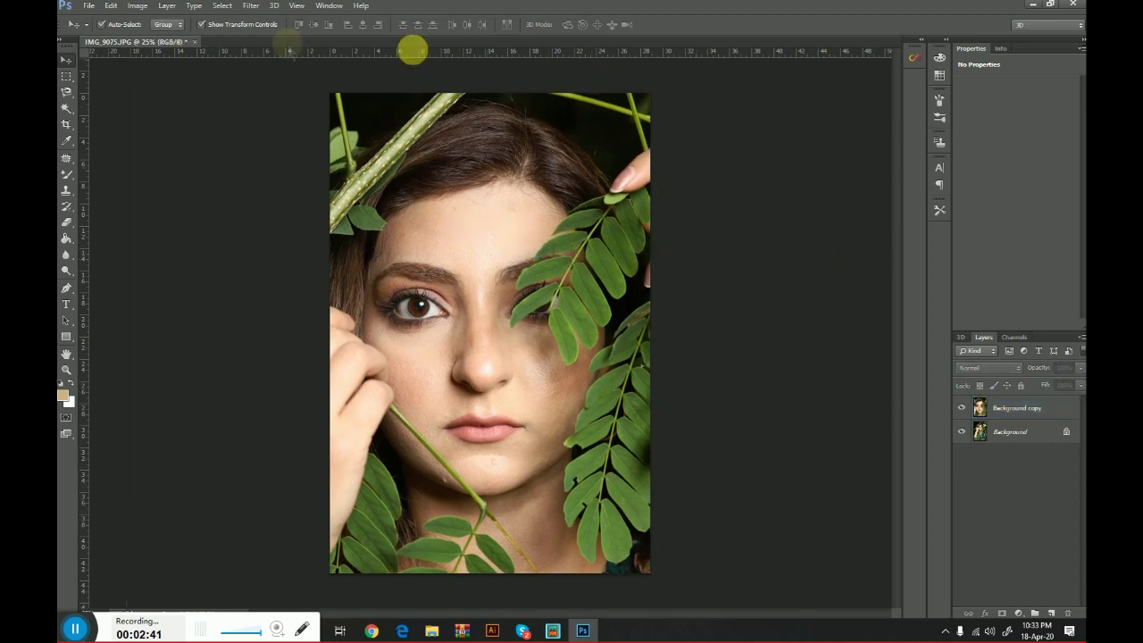
Crop the image to the existing canvas bounds, deleting the layer pixels that lie outside
{"action": "left_click", "coordinate": [69, 129]}
{"action": "left_click", "coordinate": [366, 175]}
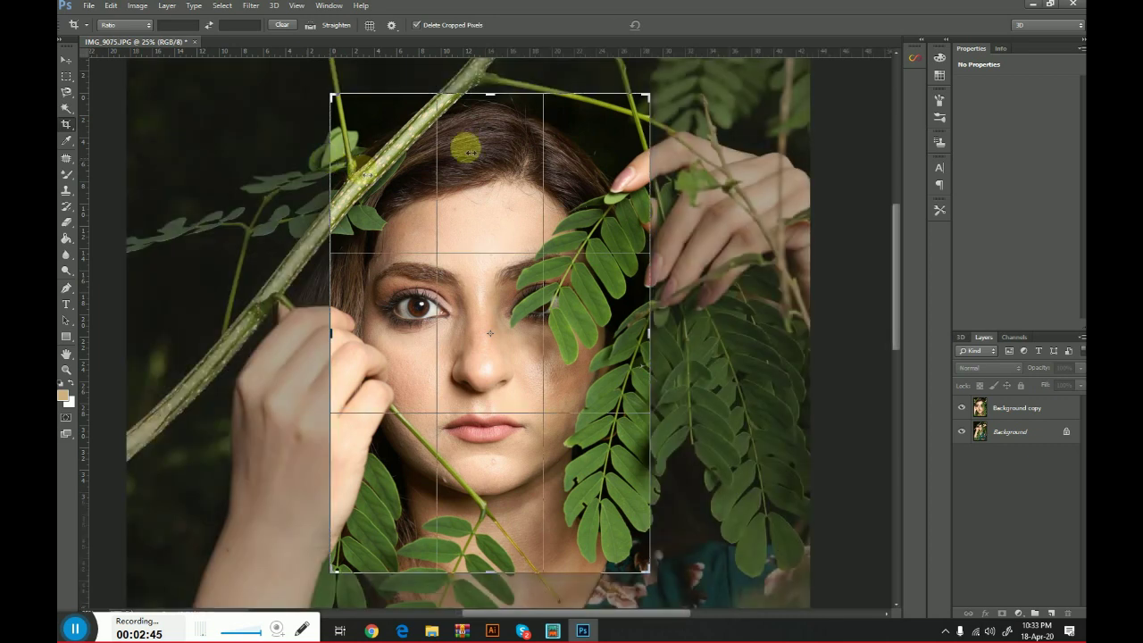
{"action": "left_click", "coordinate": [607, 232]}
{"action": "key", "text": "Return"}
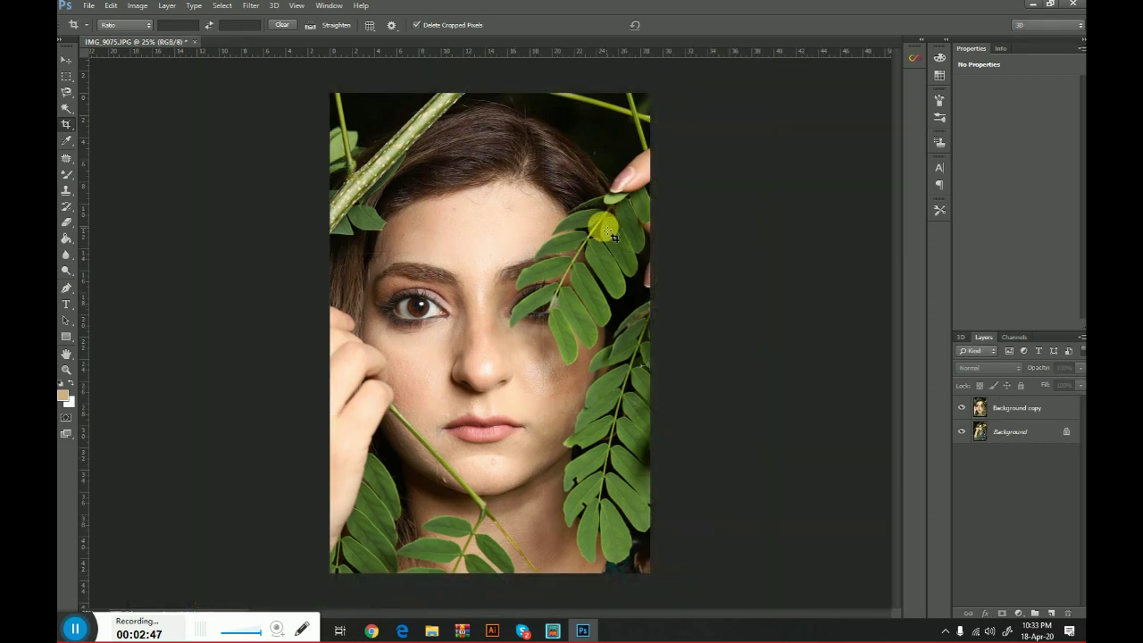
Duplicate the Background copy layer
{"action": "right_click", "coordinate": [1009, 407]}
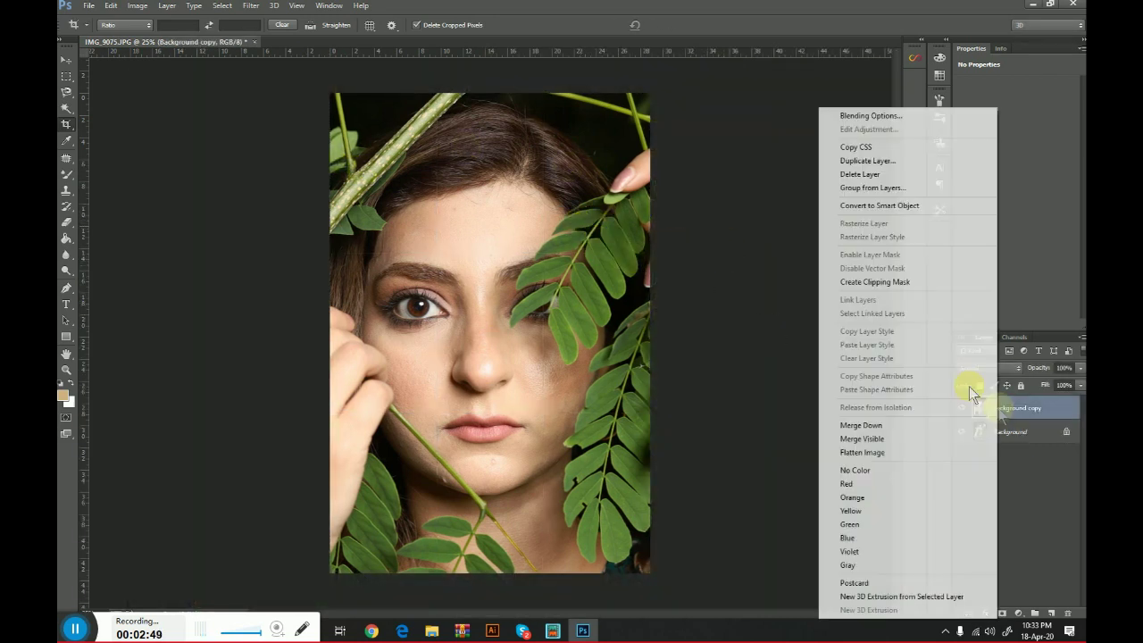
{"action": "left_click", "coordinate": [870, 160]}
{"action": "left_click", "coordinate": [416, 229]}
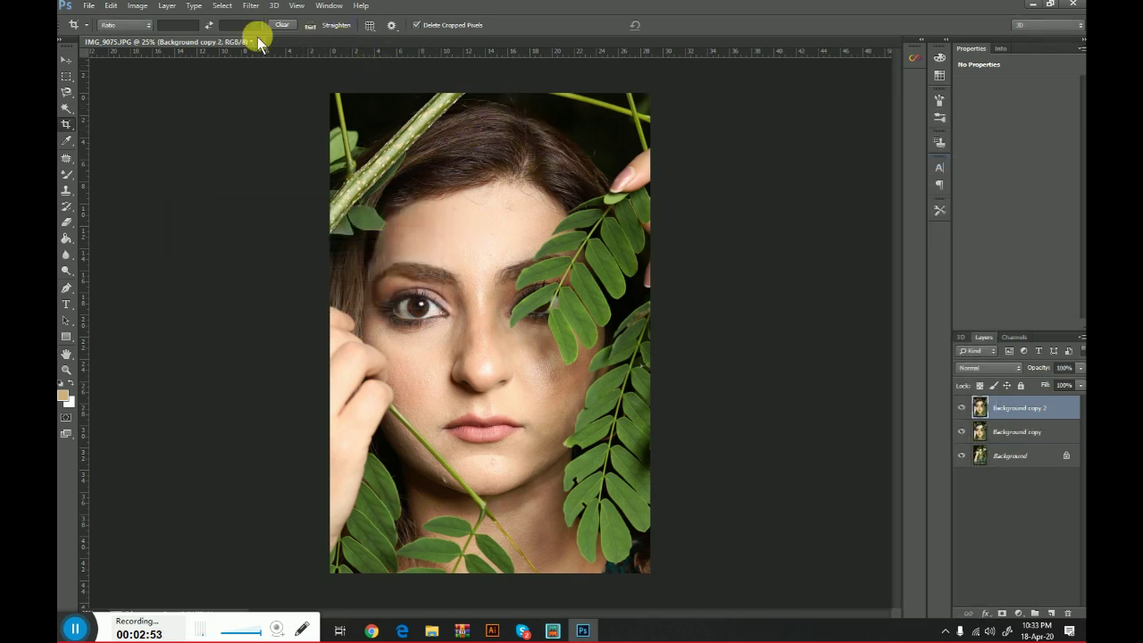
Add volume to the hair on the Background copy 2 layer with Liquify, using brush size 900 and pressure 100
{"action": "left_click", "coordinate": [250, 5]}
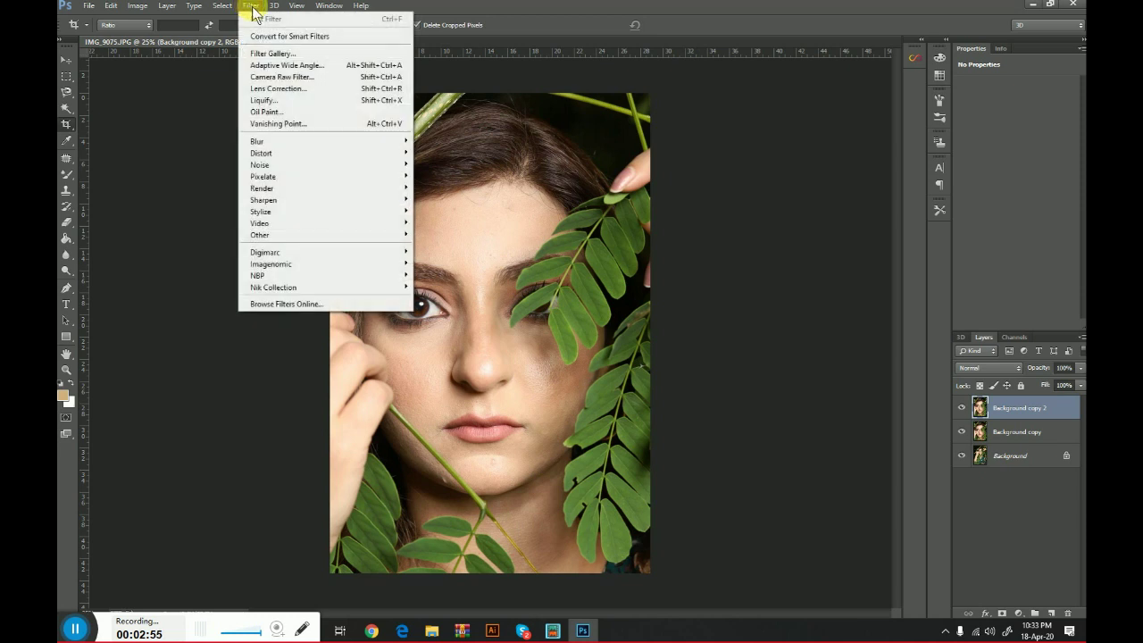
{"action": "left_click", "coordinate": [325, 101]}
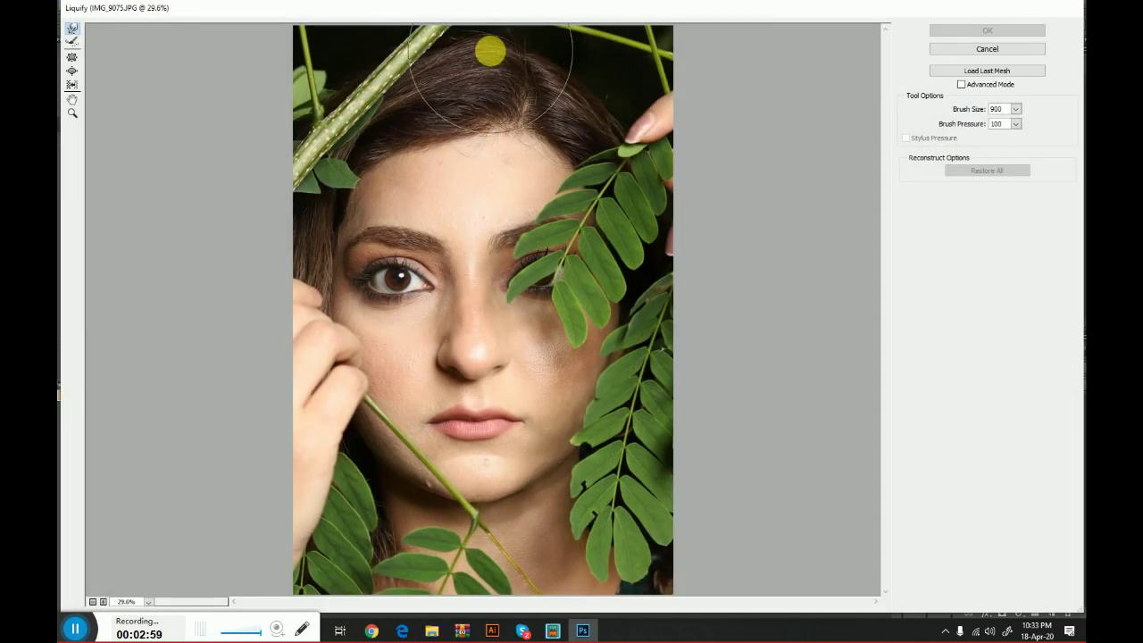
{"action": "mouse_move", "coordinate": [488, 48]}
{"action": "left_mouse_down"}
{"action": "mouse_move", "coordinate": [558, 73]}
{"action": "mouse_move", "coordinate": [564, 64]}
{"action": "mouse_move", "coordinate": [607, 102]}
{"action": "left_mouse_up"}
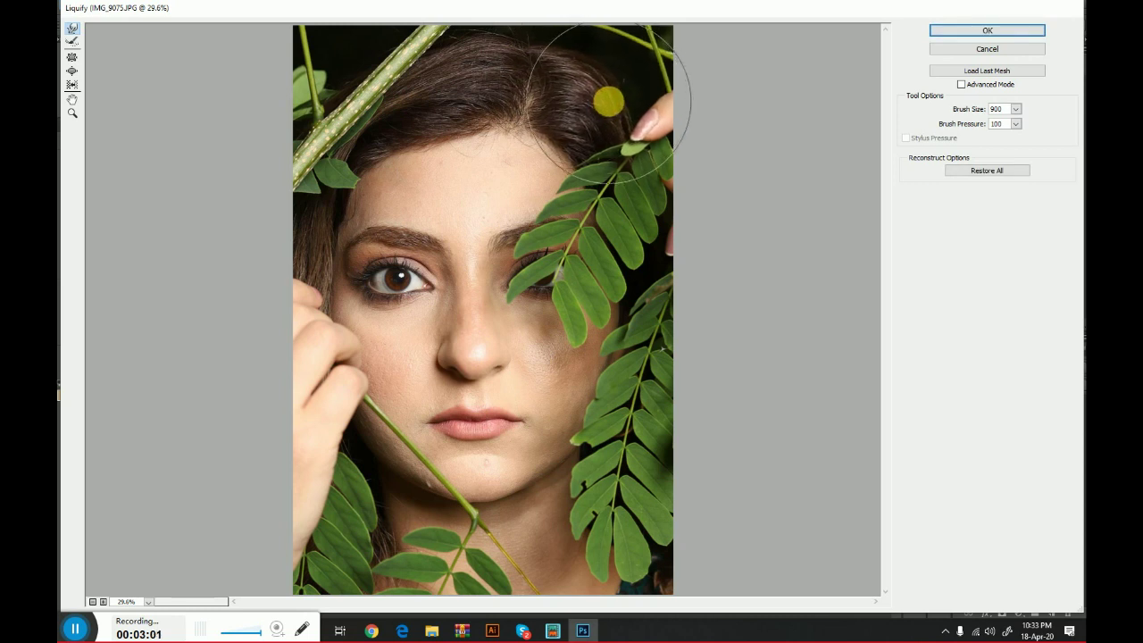
{"action": "mouse_move", "coordinate": [548, 67]}
{"action": "left_mouse_down"}
{"action": "mouse_move", "coordinate": [520, 53]}
{"action": "mouse_move", "coordinate": [433, 55]}
{"action": "mouse_move", "coordinate": [368, 108]}
{"action": "mouse_move", "coordinate": [354, 88]}
{"action": "mouse_move", "coordinate": [309, 150]}
{"action": "mouse_move", "coordinate": [375, 62]}
{"action": "mouse_move", "coordinate": [512, 56]}
{"action": "mouse_move", "coordinate": [585, 70]}
{"action": "mouse_move", "coordinate": [500, 128]}
{"action": "mouse_move", "coordinate": [541, 149]}
{"action": "mouse_move", "coordinate": [531, 167]}
{"action": "mouse_move", "coordinate": [488, 149]}
{"action": "mouse_move", "coordinate": [549, 145]}
{"action": "mouse_move", "coordinate": [466, 136]}
{"action": "mouse_move", "coordinate": [595, 59]}
{"action": "mouse_move", "coordinate": [452, 108]}
{"action": "mouse_move", "coordinate": [442, 123]}
{"action": "mouse_move", "coordinate": [517, 126]}
{"action": "mouse_move", "coordinate": [547, 155]}
{"action": "mouse_move", "coordinate": [532, 357]}
{"action": "mouse_move", "coordinate": [273, 130]}
{"action": "mouse_move", "coordinate": [346, 41]}
{"action": "mouse_move", "coordinate": [376, 59]}
{"action": "mouse_move", "coordinate": [350, 65]}
{"action": "mouse_move", "coordinate": [357, 92]}
{"action": "mouse_move", "coordinate": [310, 56]}
{"action": "mouse_move", "coordinate": [290, 80]}
{"action": "mouse_move", "coordinate": [327, 94]}
{"action": "mouse_move", "coordinate": [327, 125]}
{"action": "mouse_move", "coordinate": [359, 152]}
{"action": "mouse_move", "coordinate": [483, 79]}
{"action": "mouse_move", "coordinate": [434, 68]}
{"action": "mouse_move", "coordinate": [530, 92]}
{"action": "mouse_move", "coordinate": [510, 84]}
{"action": "mouse_move", "coordinate": [508, 135]}
{"action": "mouse_move", "coordinate": [494, 122]}
{"action": "mouse_move", "coordinate": [474, 187]}
{"action": "mouse_move", "coordinate": [436, 141]}
{"action": "mouse_move", "coordinate": [438, 130]}
{"action": "mouse_move", "coordinate": [513, 152]}
{"action": "mouse_move", "coordinate": [601, 270]}
{"action": "left_mouse_up"}
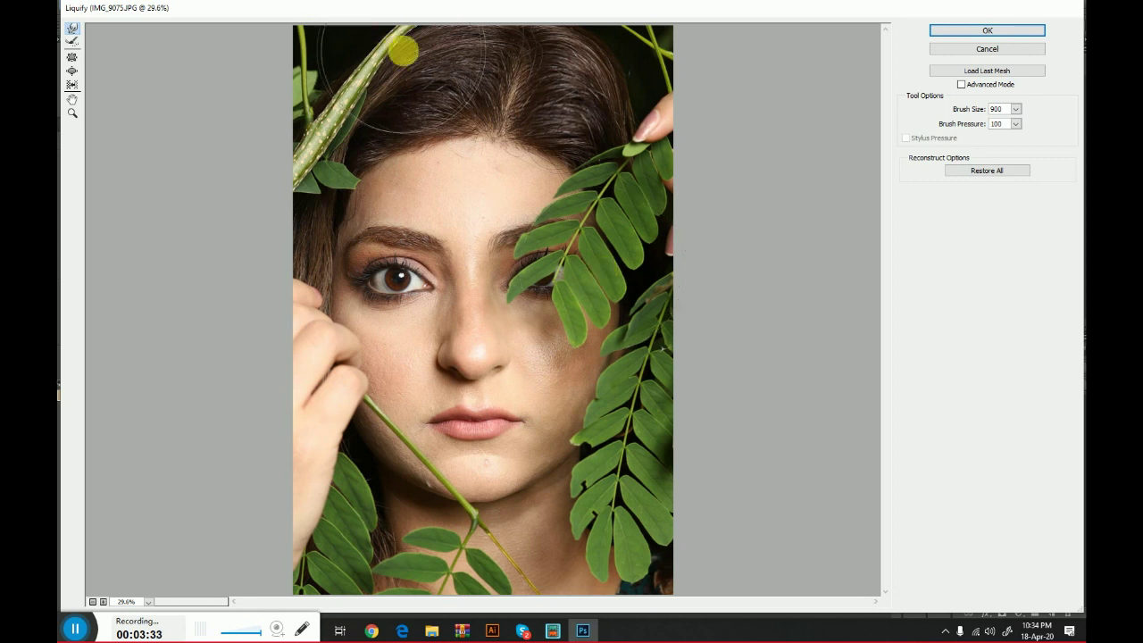
{"action": "left_click", "coordinate": [988, 32]}
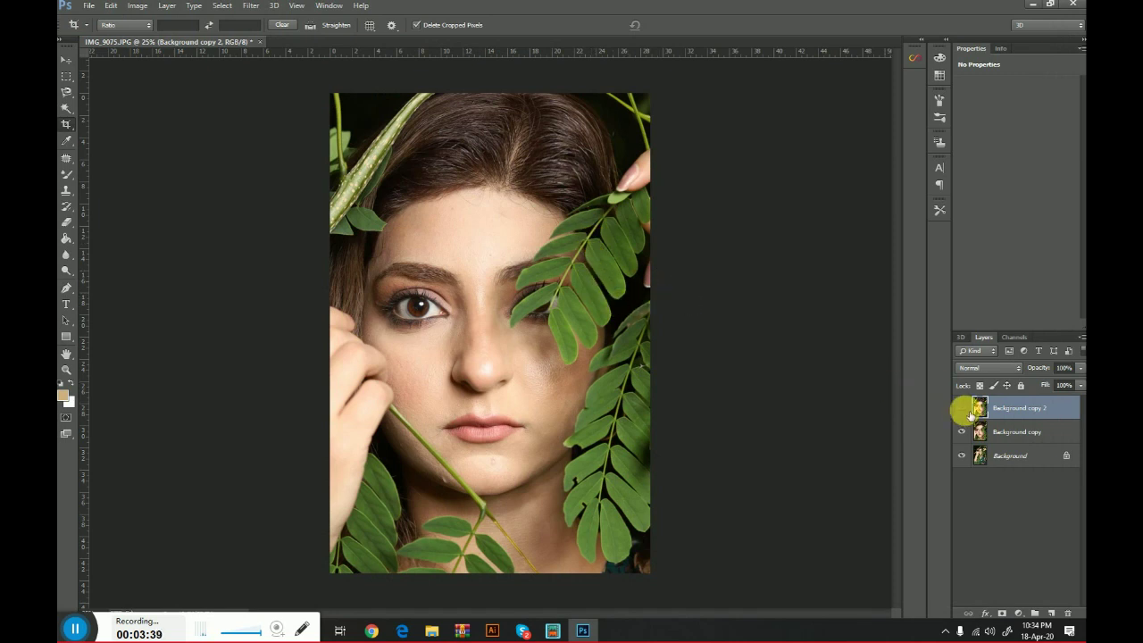
Compare the portrait with and without the liquified Background copy 2 layer, and delete that layer
{"action": "left_click", "coordinate": [962, 408]}
{"action": "left_click", "coordinate": [962, 408]}
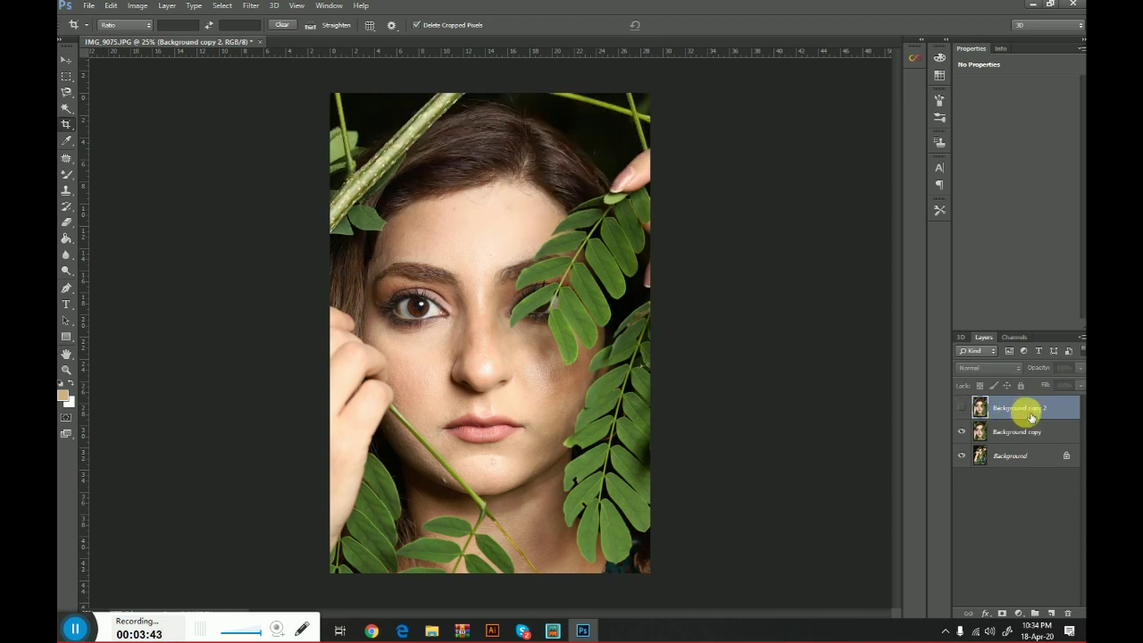
{"action": "key", "text": "Delete"}
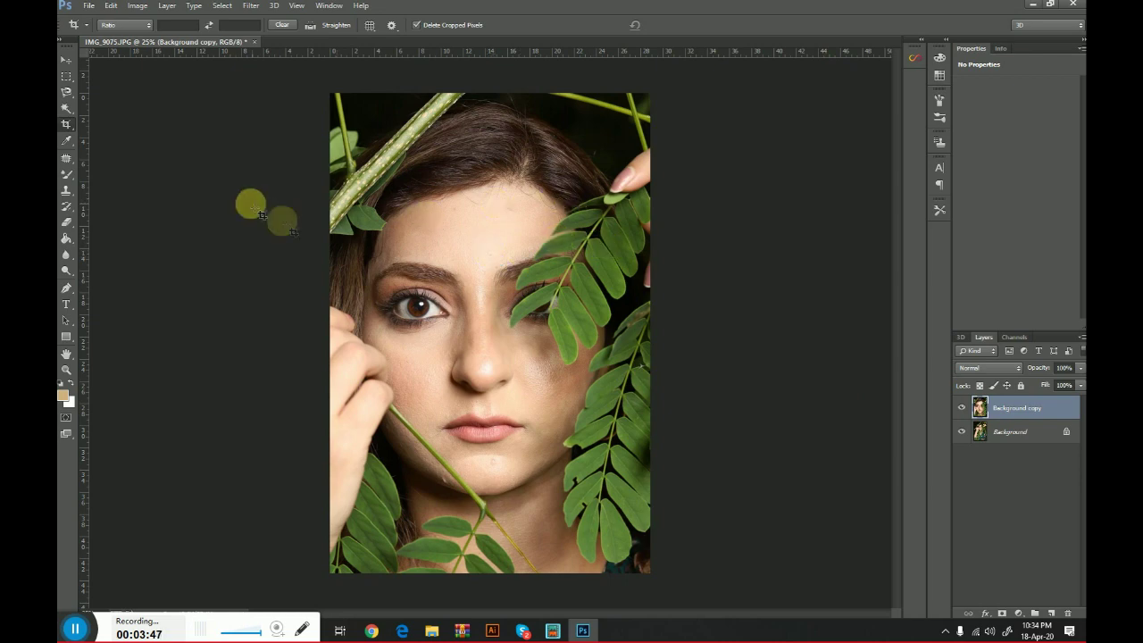
Examine the face up close around the eyes and nose, and view the whole portrait again
{"action": "left_click", "coordinate": [66, 368]}
{"action": "left_click", "coordinate": [525, 332]}
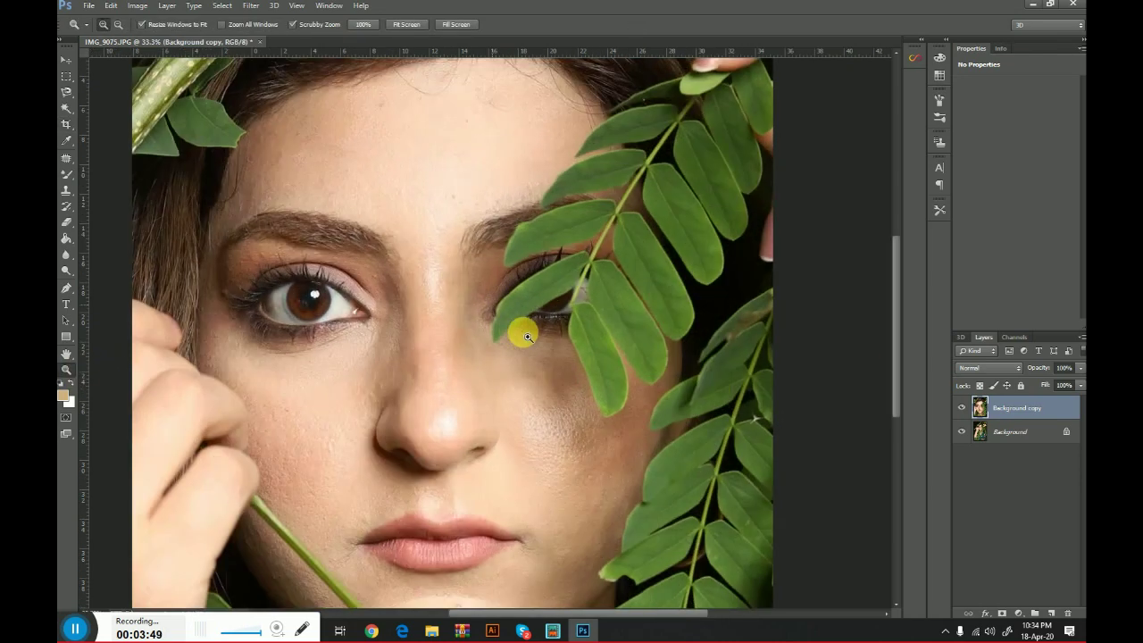
{"action": "left_click", "coordinate": [527, 335]}
{"action": "scroll", "coordinate": [500, 295], "scroll_direction": "down", "scroll_amount": 2}
{"action": "right_click", "coordinate": [470, 257]}
{"action": "left_click", "coordinate": [518, 268]}
{"action": "right_click", "coordinate": [496, 267]}
{"action": "left_click", "coordinate": [540, 356]}
{"action": "right_click", "coordinate": [522, 282]}
{"action": "left_click", "coordinate": [564, 362]}
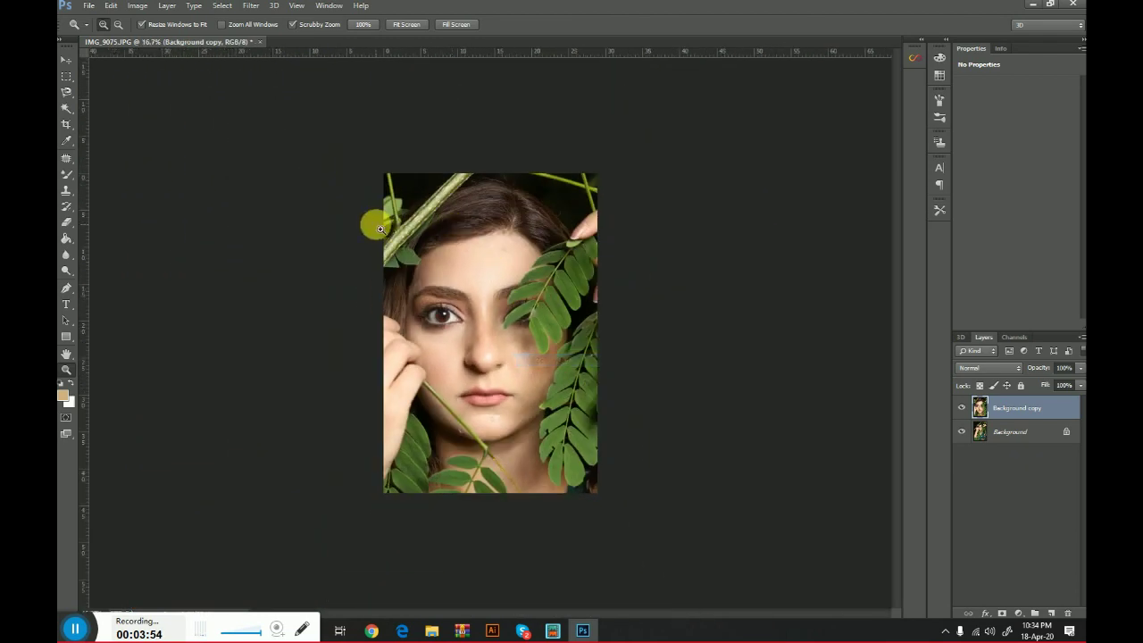
Enlarge the Background copy layer to about 125% with Free Transform for a tighter framing of the face
{"action": "left_click", "coordinate": [67, 60]}
{"action": "key", "text": "ctrl+t"}
{"action": "left_click_drag", "start_coordinate": [596, 173], "coordinate": [620, 141]}
{"action": "left_click_drag", "start_coordinate": [569, 211], "coordinate": [562, 210]}
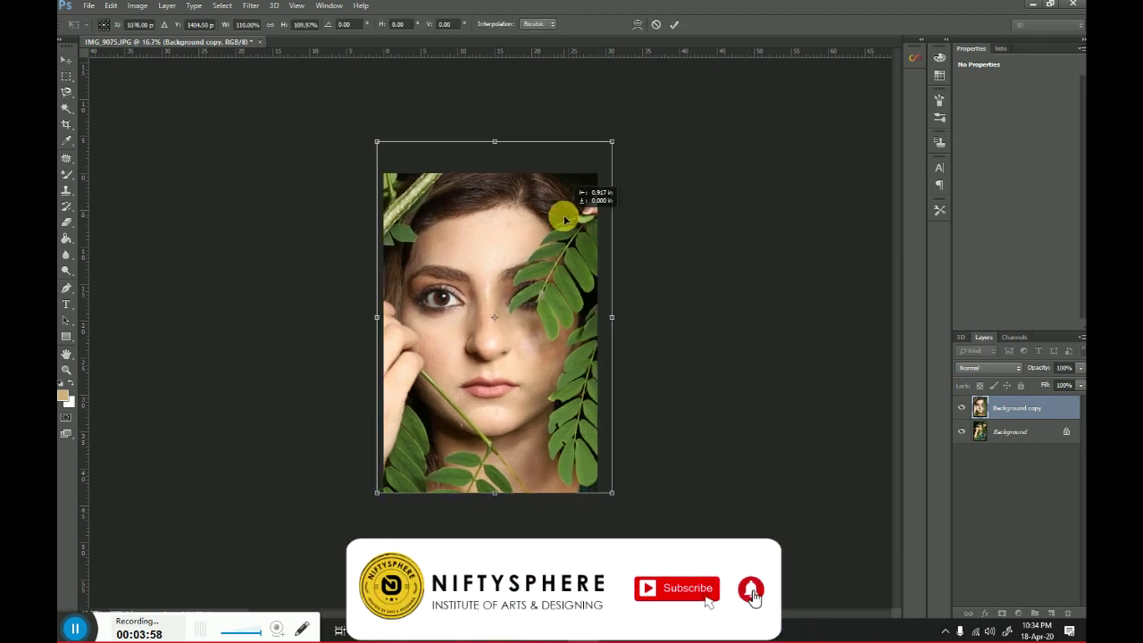
{"action": "left_click_drag", "start_coordinate": [616, 498], "coordinate": [655, 515]}
{"action": "left_click_drag", "start_coordinate": [632, 141], "coordinate": [644, 124]}
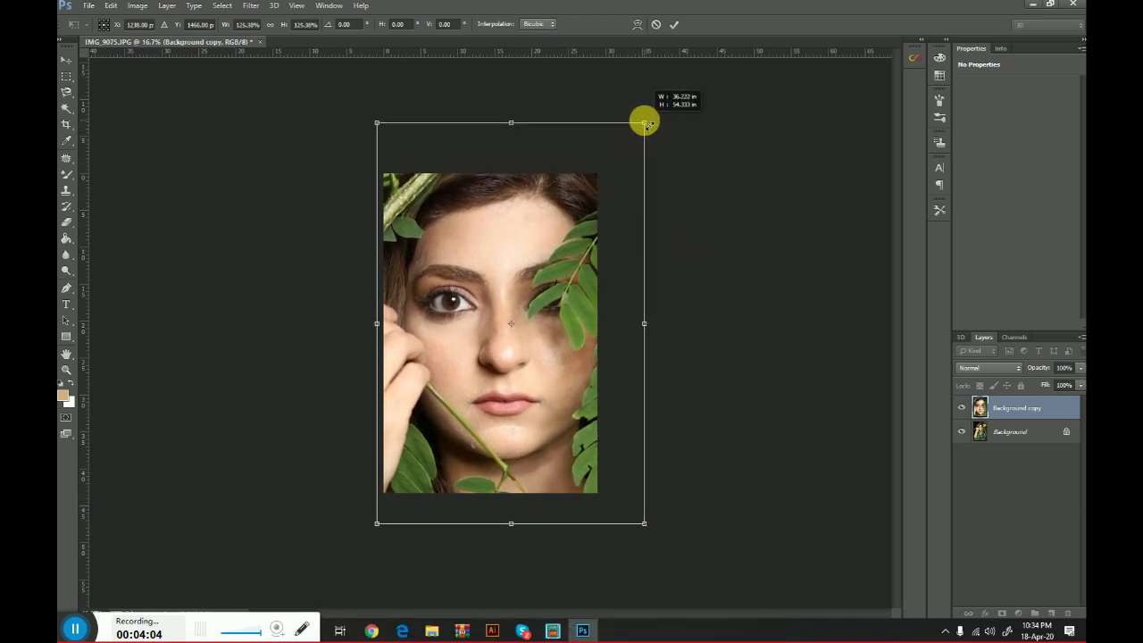
{"action": "key", "text": "Return"}
{"action": "left_click", "coordinate": [658, 330]}
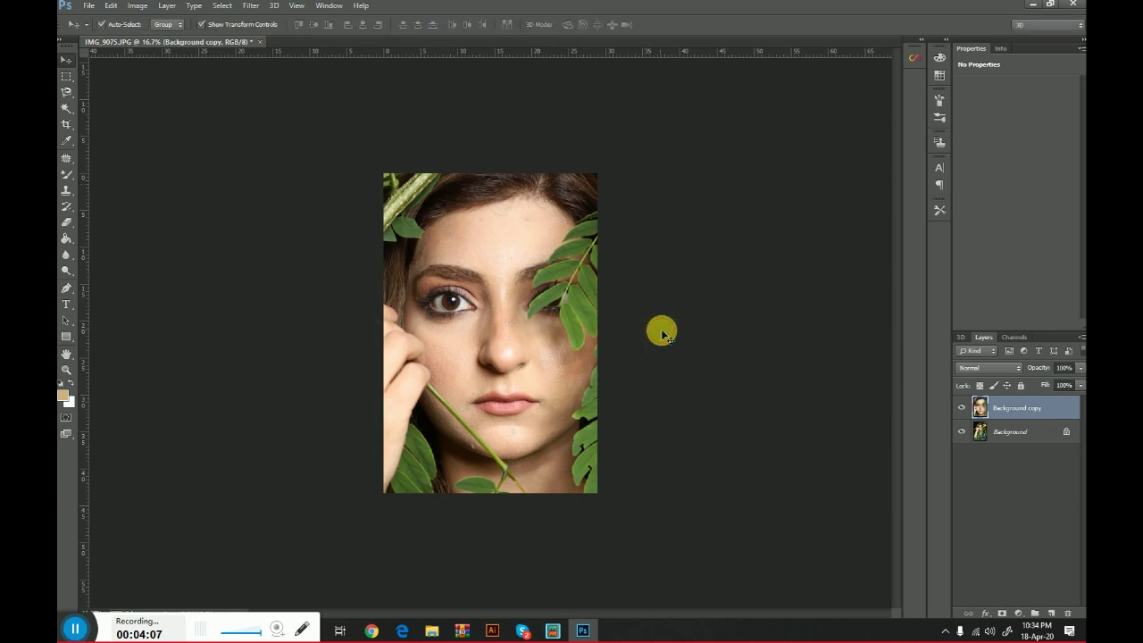
Nudge the Background copy layer to refine the position of the face within the frame
{"action": "left_click", "coordinate": [66, 368]}
{"action": "left_click", "coordinate": [513, 326]}
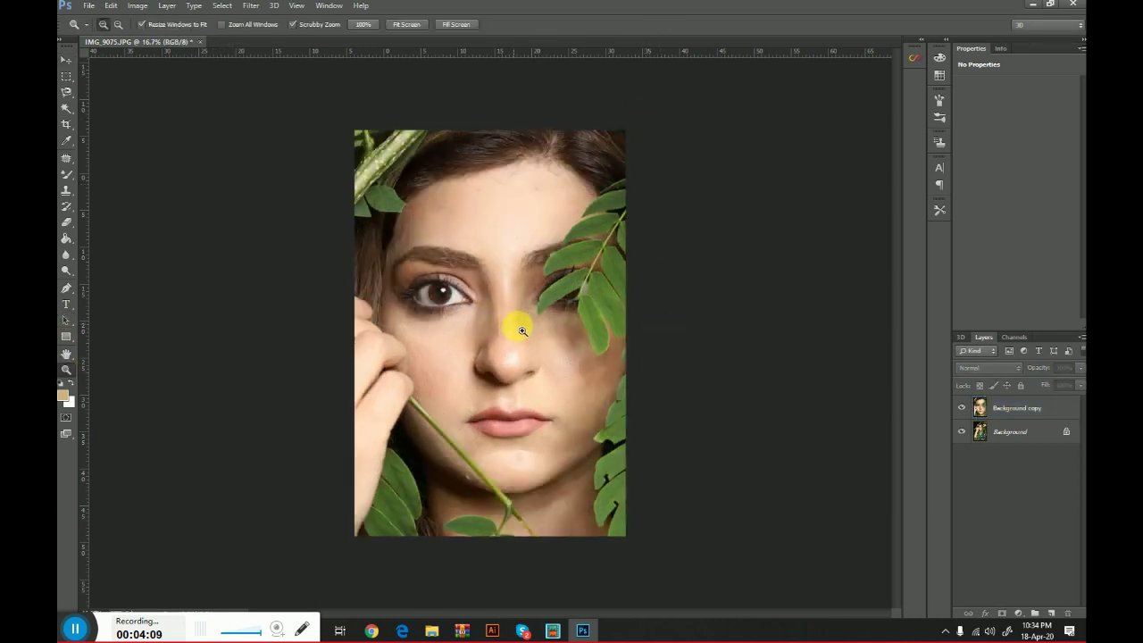
{"action": "left_click", "coordinate": [65, 60]}
{"action": "left_click_drag", "start_coordinate": [548, 247], "coordinate": [541, 251]}
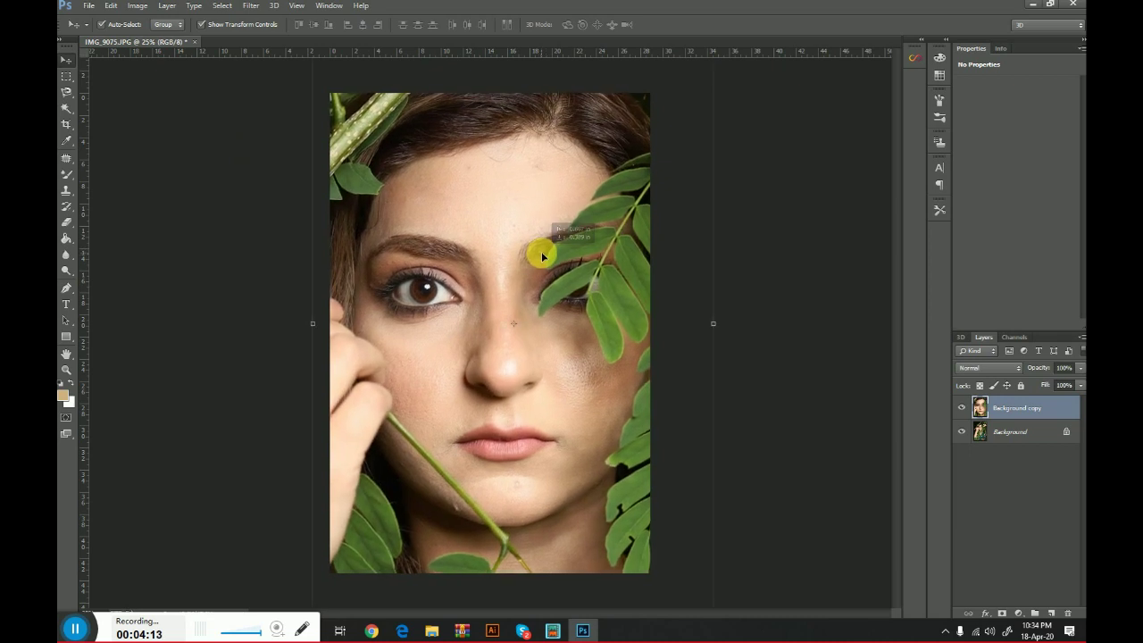
Crop away the parts of the enlarged layer that extend beyond the canvas edges
{"action": "left_click", "coordinate": [65, 124]}
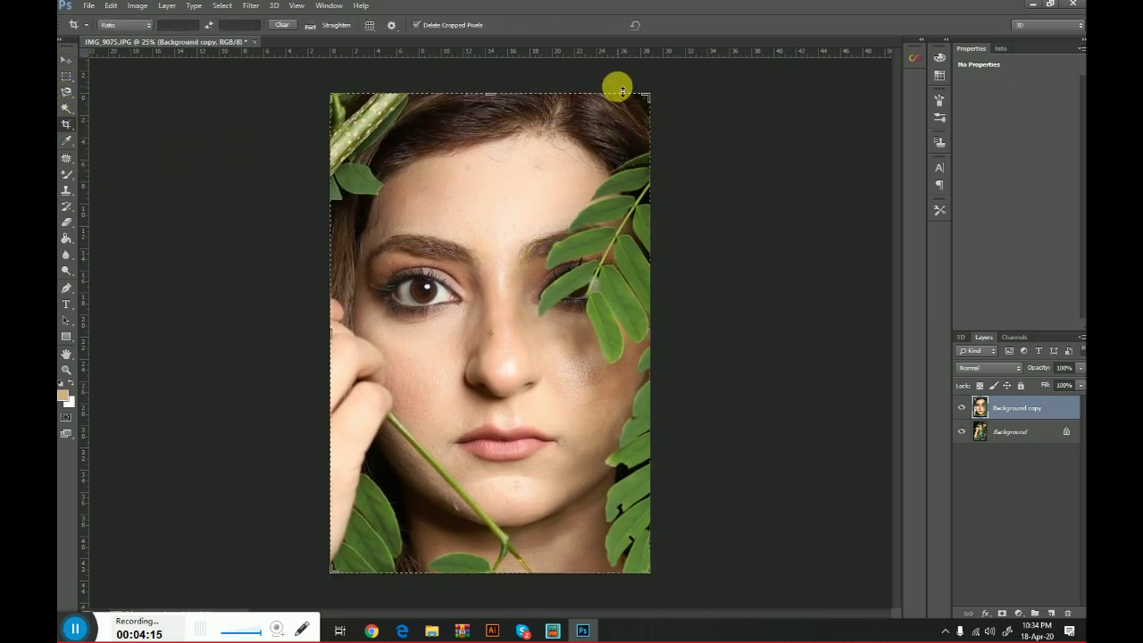
{"action": "left_click", "coordinate": [661, 151]}
{"action": "key", "text": "Return"}
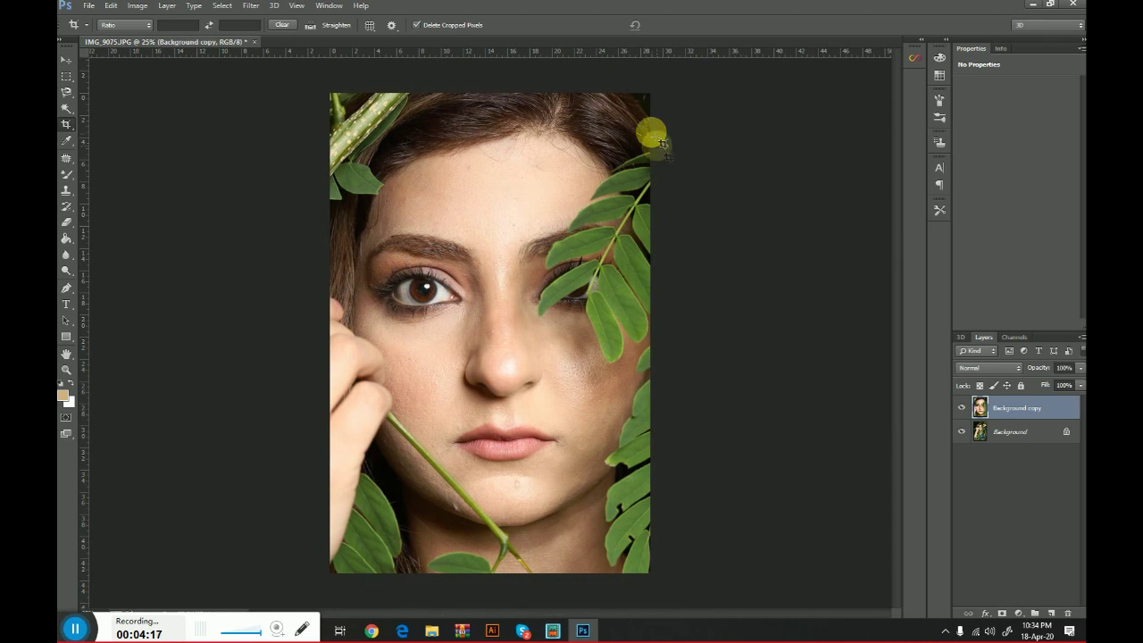
Remove the spot on the chin and the small bump on the jawline with the Patch tool in Source mode
{"action": "left_click", "coordinate": [67, 370]}
{"action": "left_click_drag", "start_coordinate": [566, 383], "coordinate": [452, 530]}
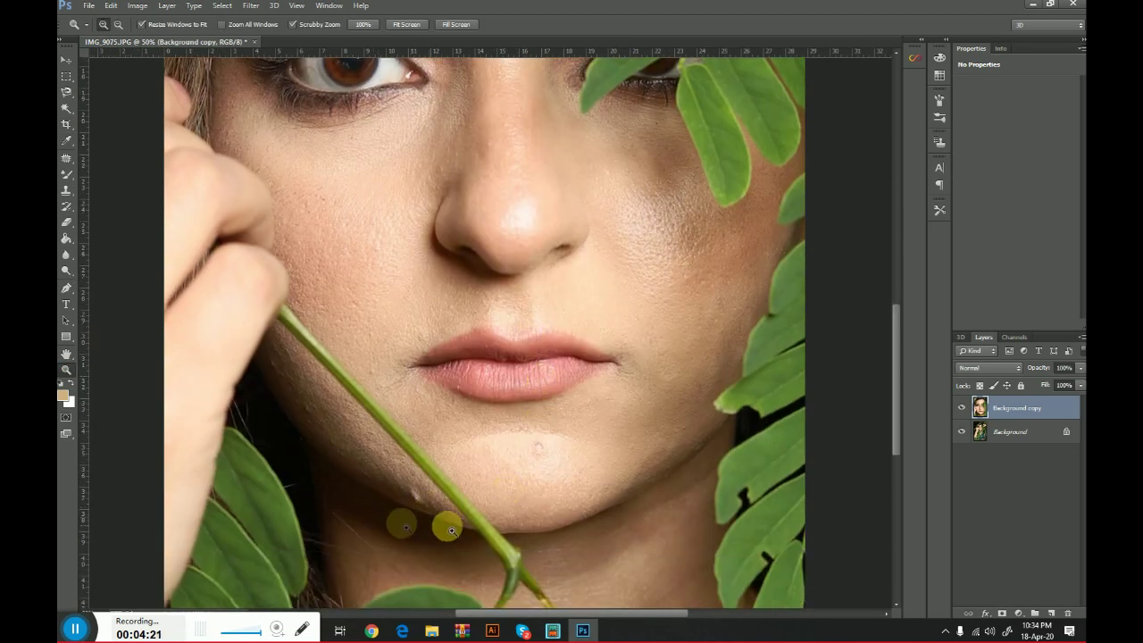
{"action": "scroll", "coordinate": [625, 482], "scroll_direction": "down", "scroll_amount": 2}
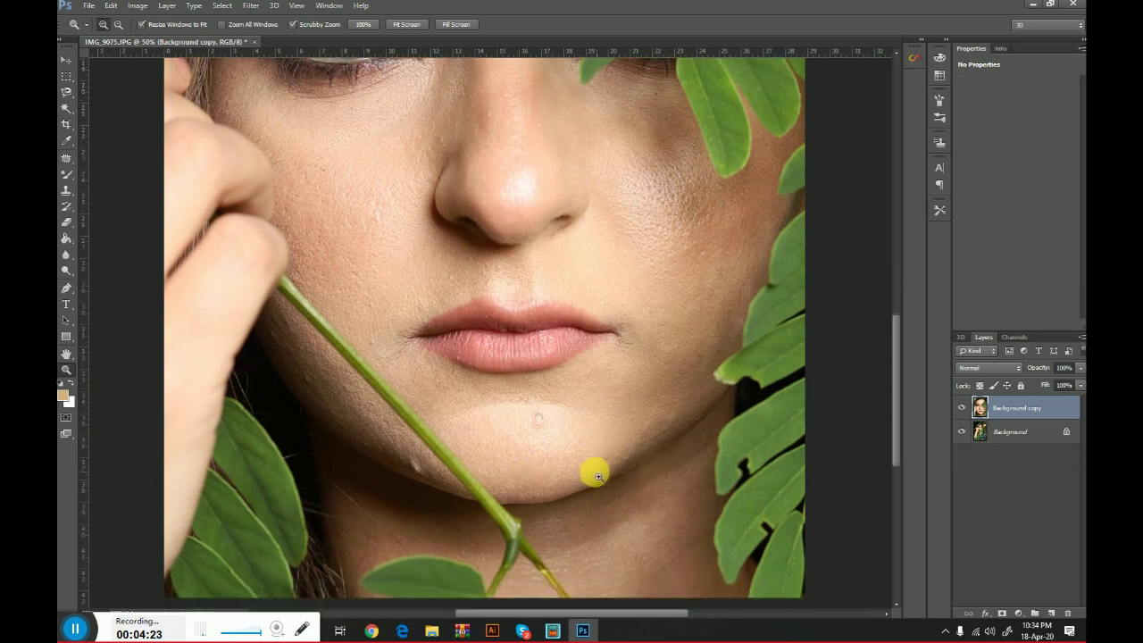
{"action": "mouse_move", "coordinate": [517, 421]}
{"action": "left_mouse_down"}
{"action": "mouse_move", "coordinate": [564, 393]}
{"action": "mouse_move", "coordinate": [523, 383]}
{"action": "mouse_move", "coordinate": [538, 387]}
{"action": "left_mouse_up"}
{"action": "left_click", "coordinate": [67, 158]}
{"action": "left_click", "coordinate": [130, 168]}
{"action": "left_click", "coordinate": [66, 161]}
{"action": "left_click", "coordinate": [100, 178]}
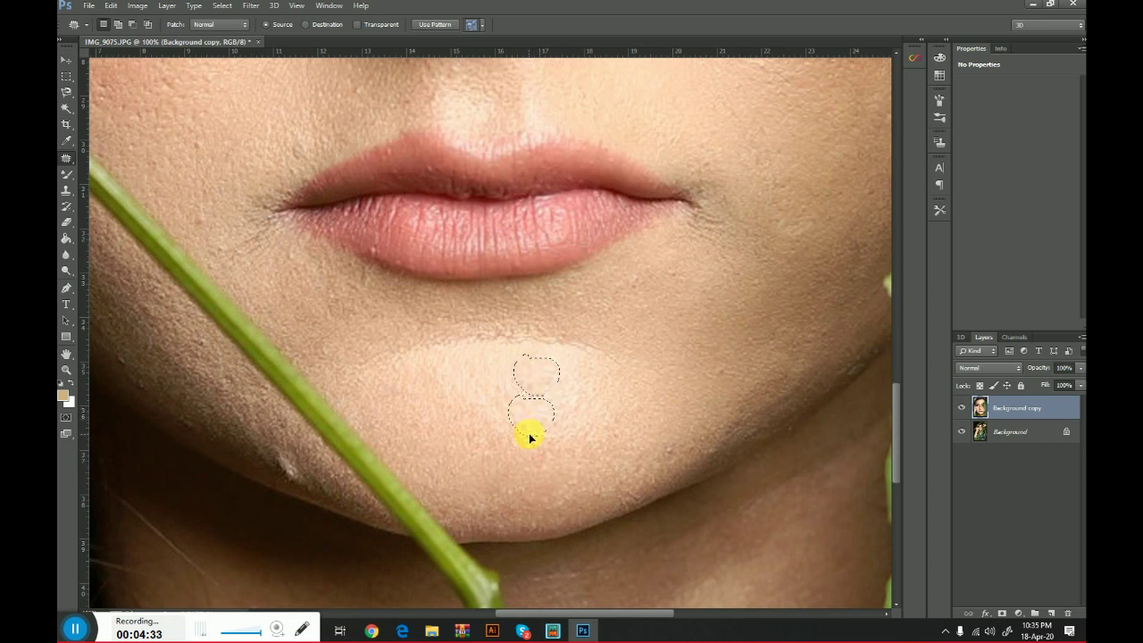
{"action": "mouse_move", "coordinate": [280, 461]}
{"action": "left_mouse_down"}
{"action": "mouse_move", "coordinate": [285, 489]}
{"action": "mouse_move", "coordinate": [327, 494]}
{"action": "mouse_move", "coordinate": [311, 465]}
{"action": "mouse_move", "coordinate": [244, 454]}
{"action": "mouse_move", "coordinate": [250, 413]}
{"action": "left_mouse_up"}
{"action": "key", "text": "ctrl+d"}
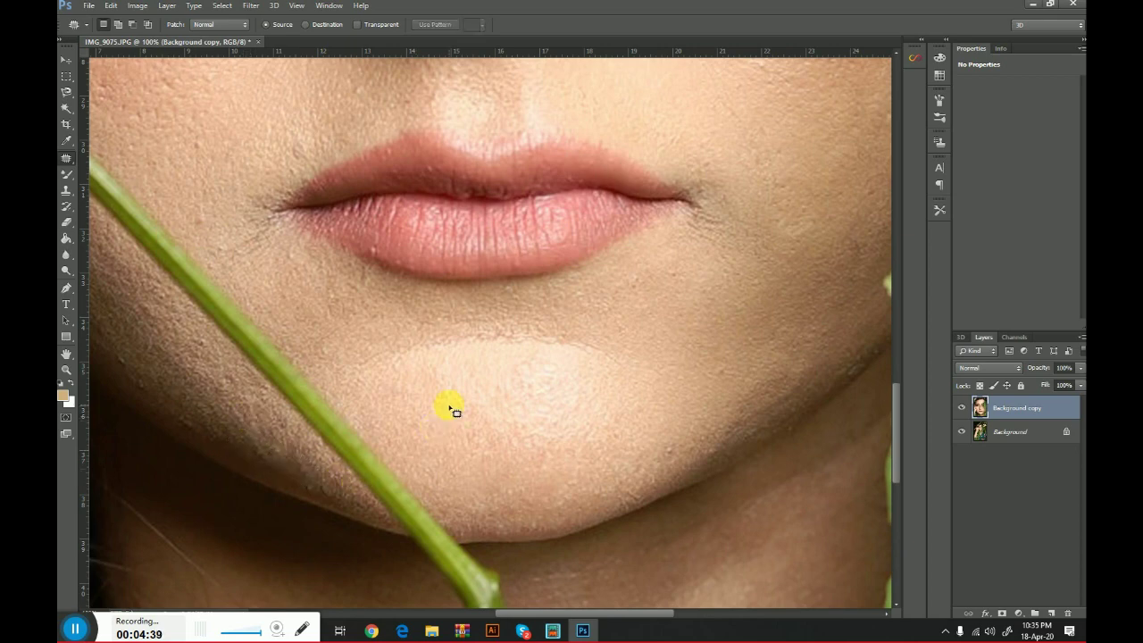
Examine the nose, eye areas and cheeks up close for remaining blemishes, and return to the full image
{"action": "scroll", "coordinate": [609, 336], "scroll_direction": "up", "scroll_amount": 10}
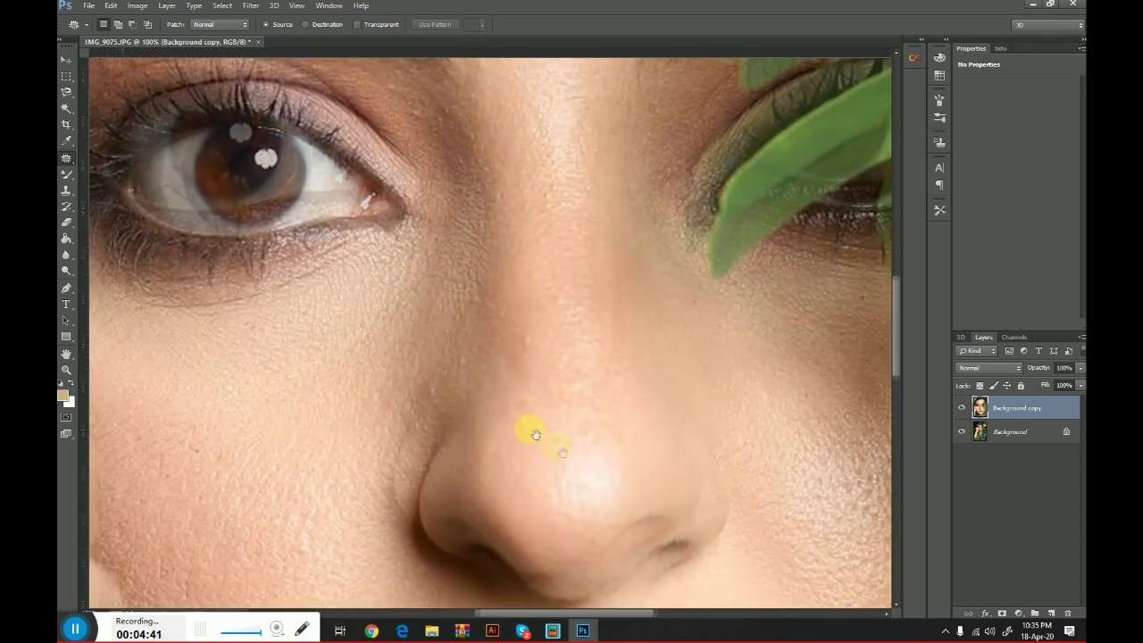
{"action": "scroll", "coordinate": [533, 434], "scroll_direction": "down", "scroll_amount": 3}
{"action": "scroll", "coordinate": [518, 345], "scroll_direction": "down", "scroll_amount": 2}
{"action": "scroll", "coordinate": [276, 256], "scroll_direction": "right", "scroll_amount": 10}
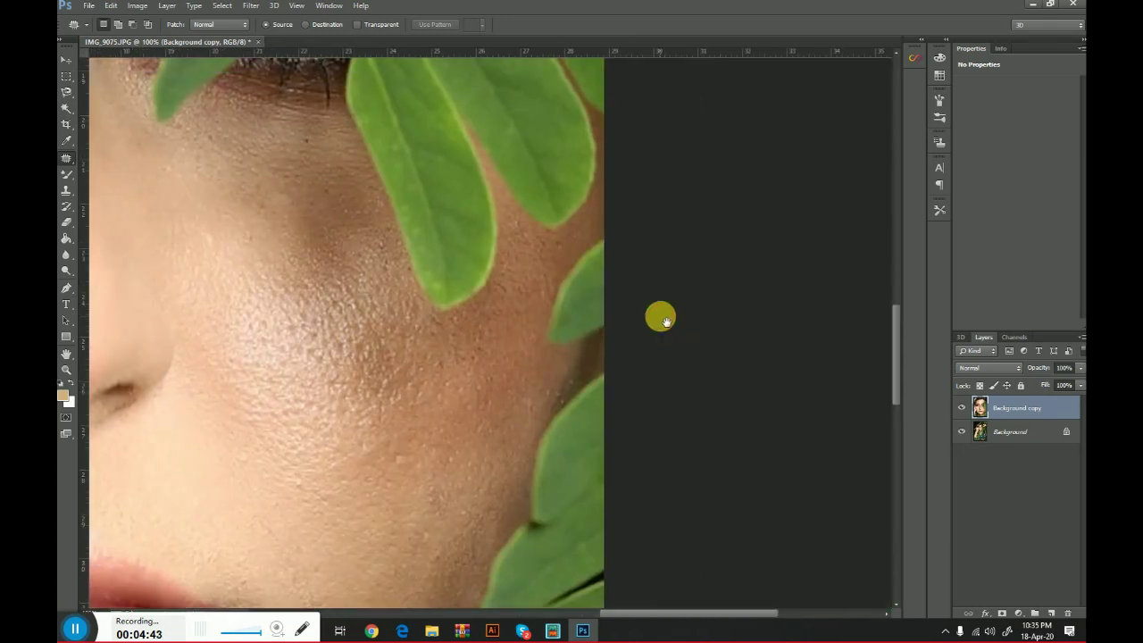
{"action": "scroll", "coordinate": [506, 357], "scroll_direction": "left", "scroll_amount": 2}
{"action": "left_click", "coordinate": [66, 368]}
{"action": "right_click", "coordinate": [396, 333]}
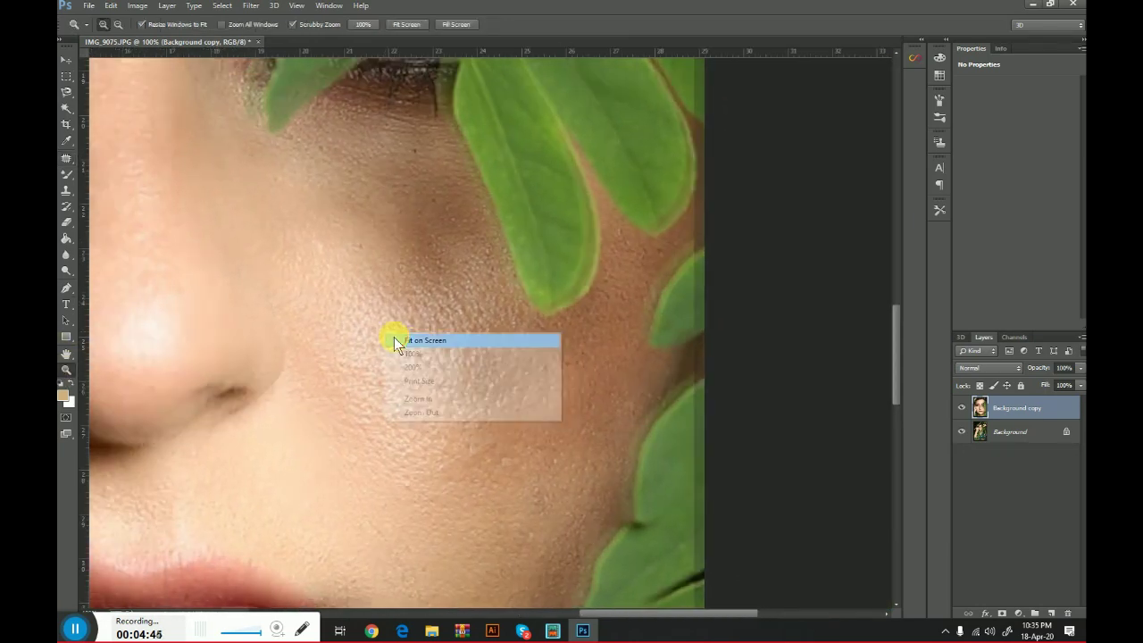
{"action": "left_click", "coordinate": [399, 340]}
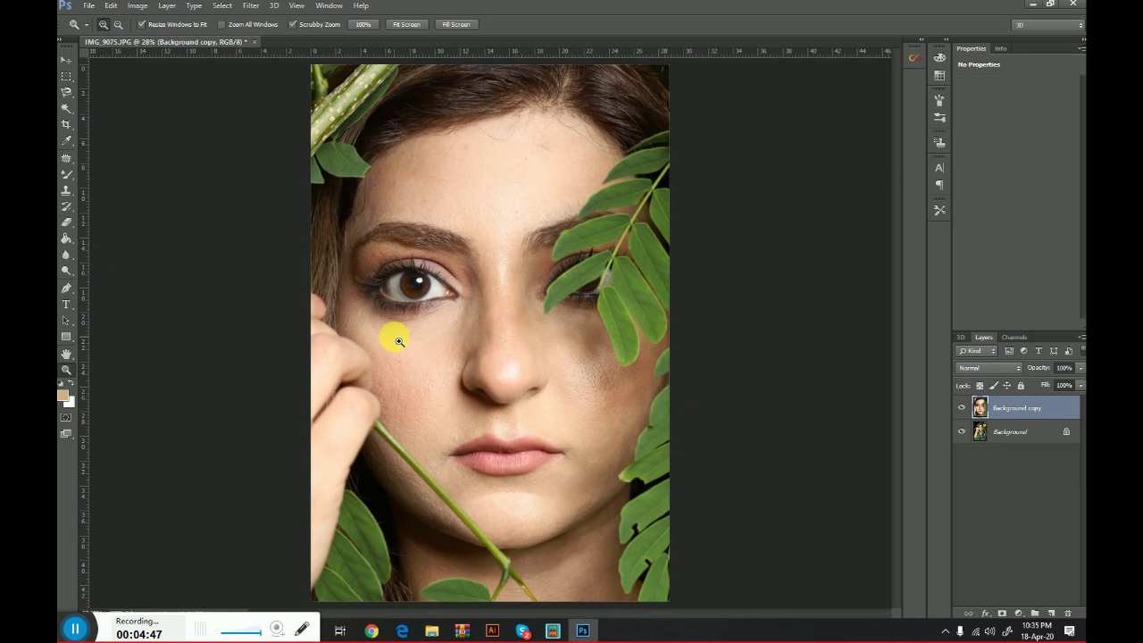
Remove the remaining spots and small marks on the forehead with the Patch tool in Source mode
{"action": "left_click_drag", "start_coordinate": [418, 187], "coordinate": [663, 285]}
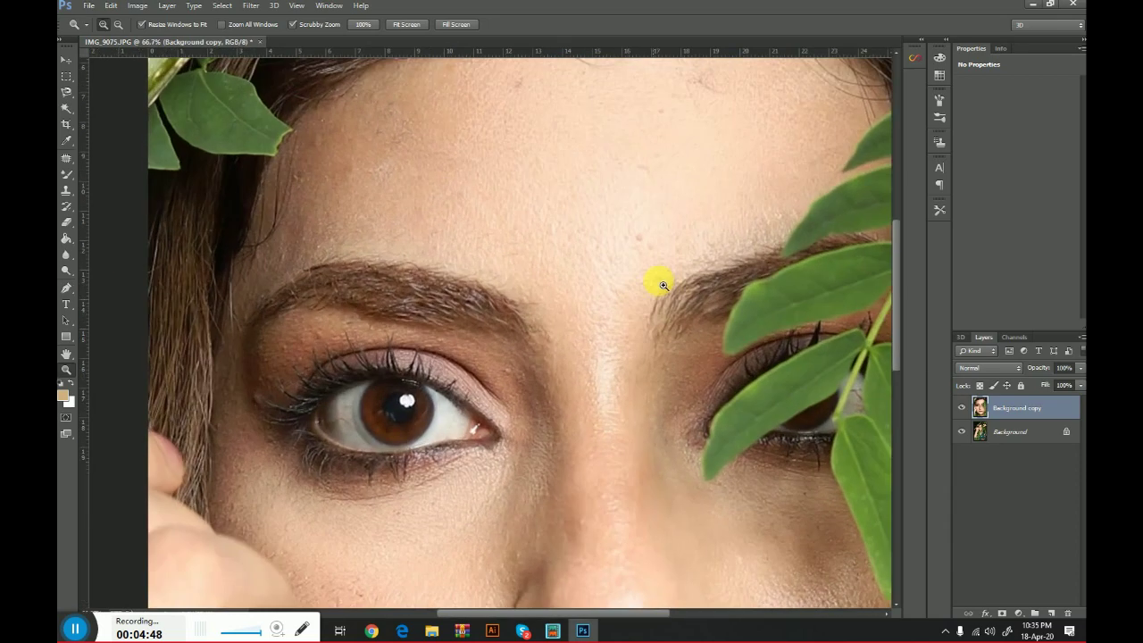
{"action": "left_click_drag", "start_coordinate": [456, 236], "coordinate": [664, 349]}
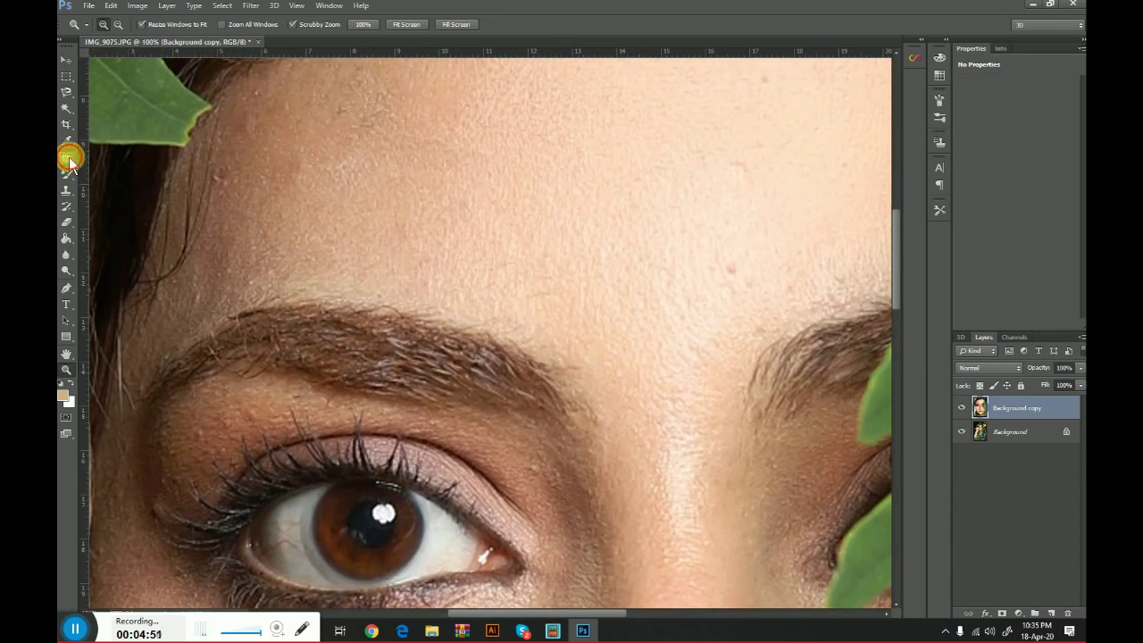
{"action": "left_click", "coordinate": [66, 158]}
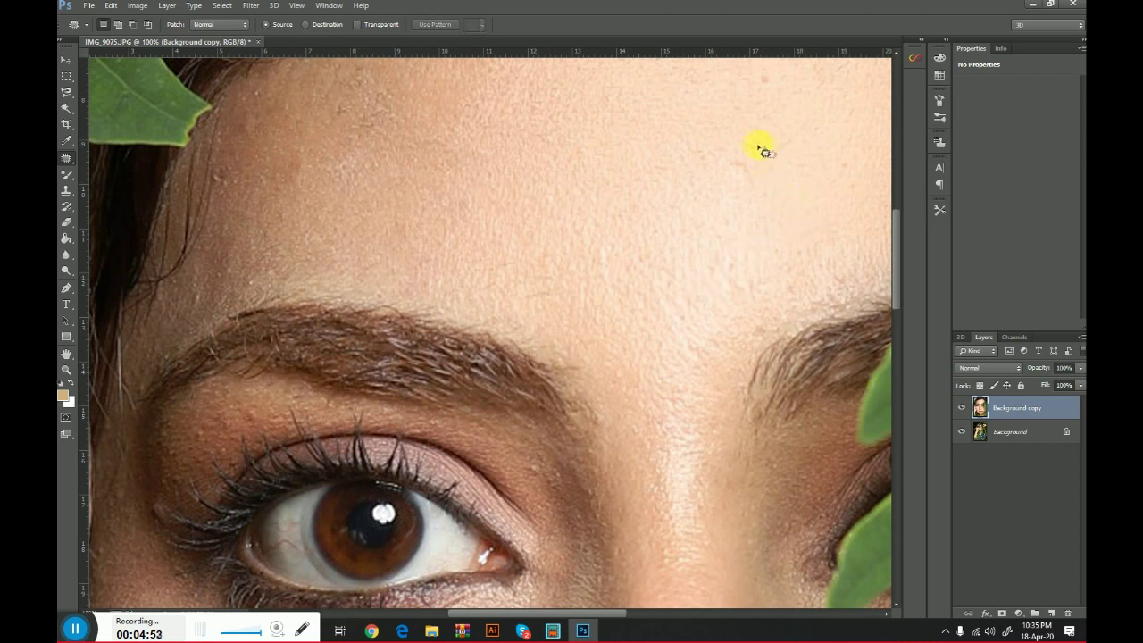
{"action": "left_click", "coordinate": [880, 153]}
{"action": "scroll", "coordinate": [747, 378], "scroll_direction": "up", "scroll_amount": 4}
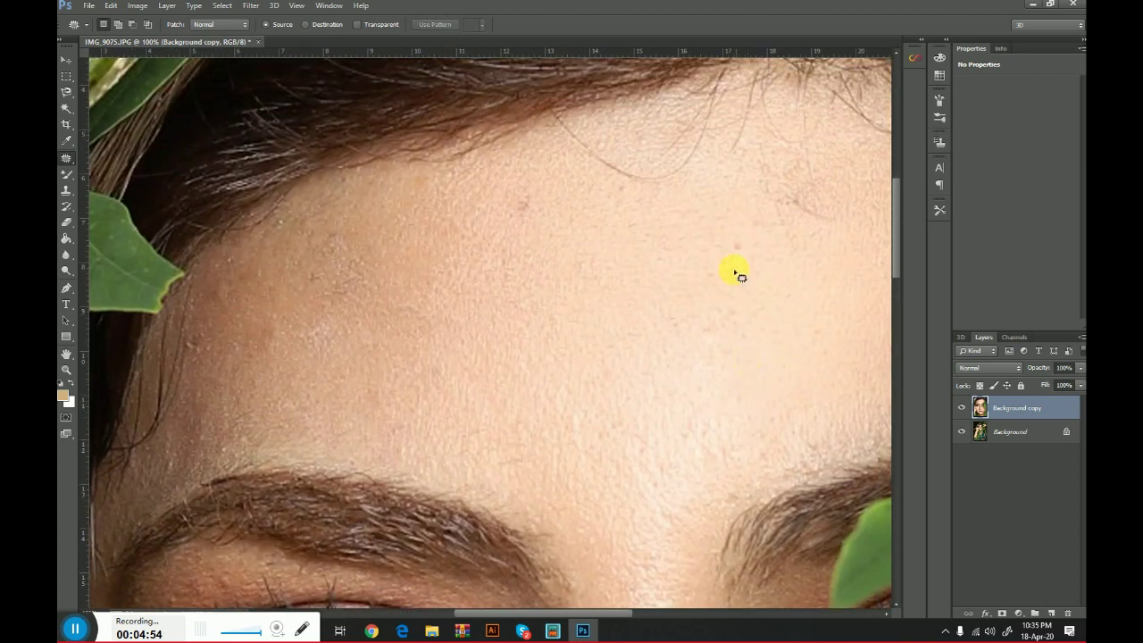
{"action": "left_click_drag", "start_coordinate": [851, 233], "coordinate": [773, 191]}
{"action": "left_click_drag", "start_coordinate": [805, 226], "coordinate": [744, 282]}
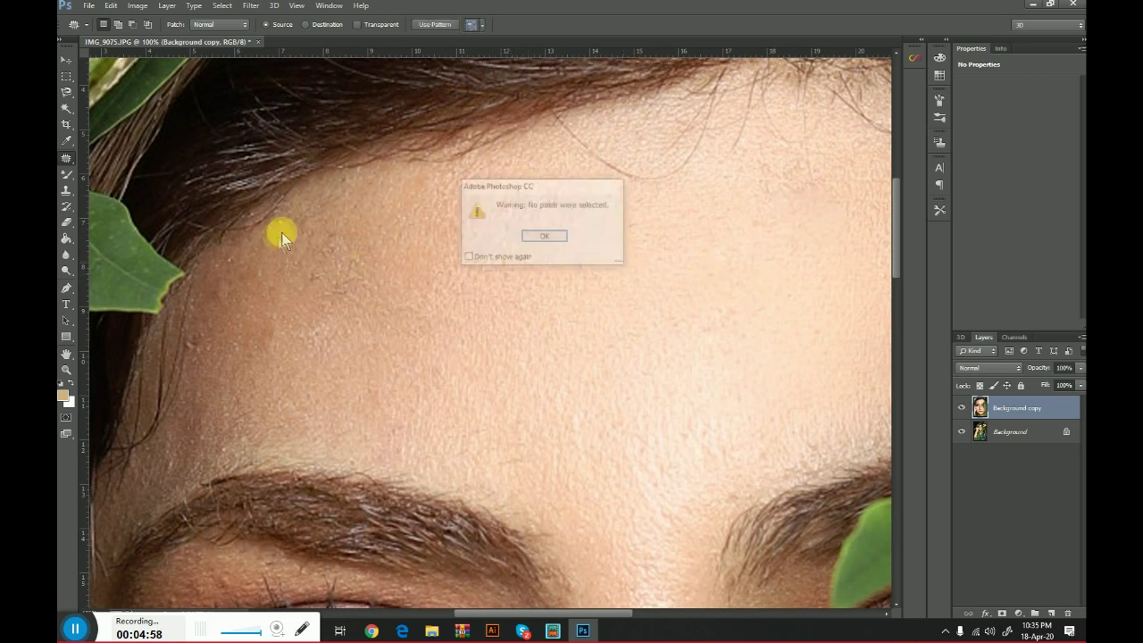
{"action": "left_click", "coordinate": [542, 237]}
Review the retouched face at several zoom levels for an even skin result
{"action": "left_click", "coordinate": [72, 361]}
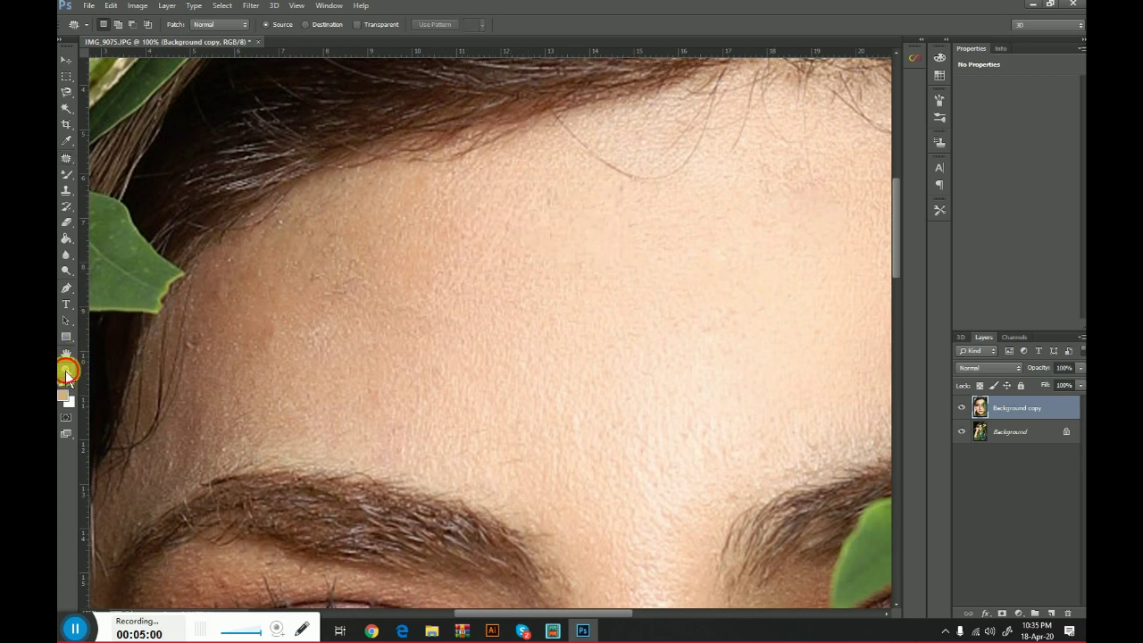
{"action": "right_click", "coordinate": [502, 362]}
{"action": "left_click", "coordinate": [576, 378]}
{"action": "left_click_drag", "start_coordinate": [494, 253], "coordinate": [561, 346]}
{"action": "right_click", "coordinate": [561, 346]}
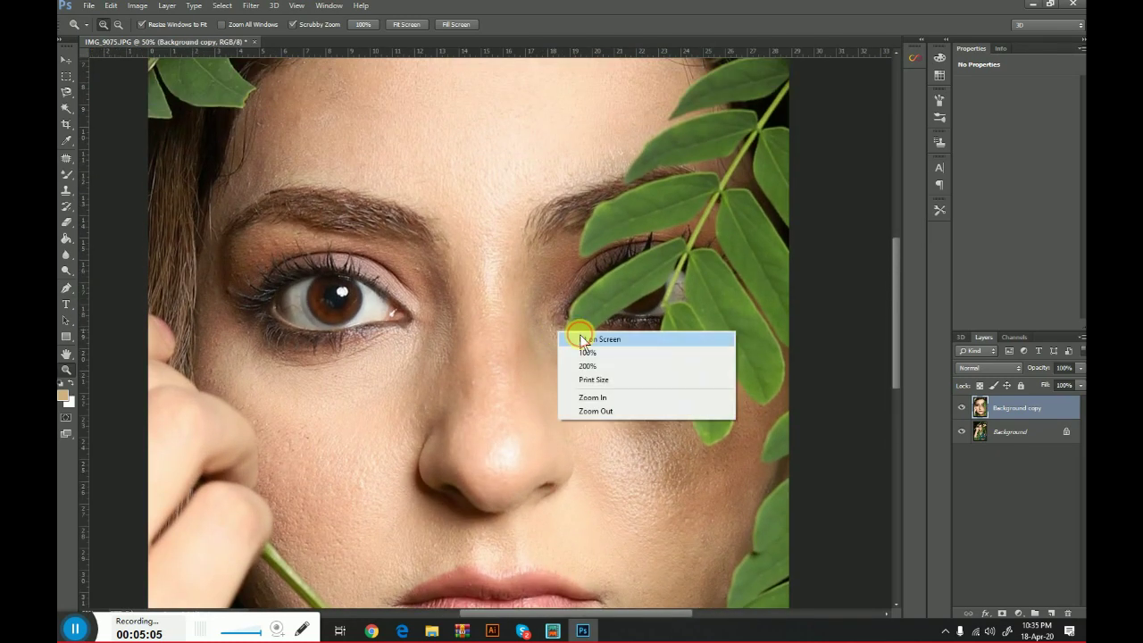
{"action": "left_click", "coordinate": [589, 336]}
{"action": "left_click_drag", "start_coordinate": [448, 335], "coordinate": [569, 367]}
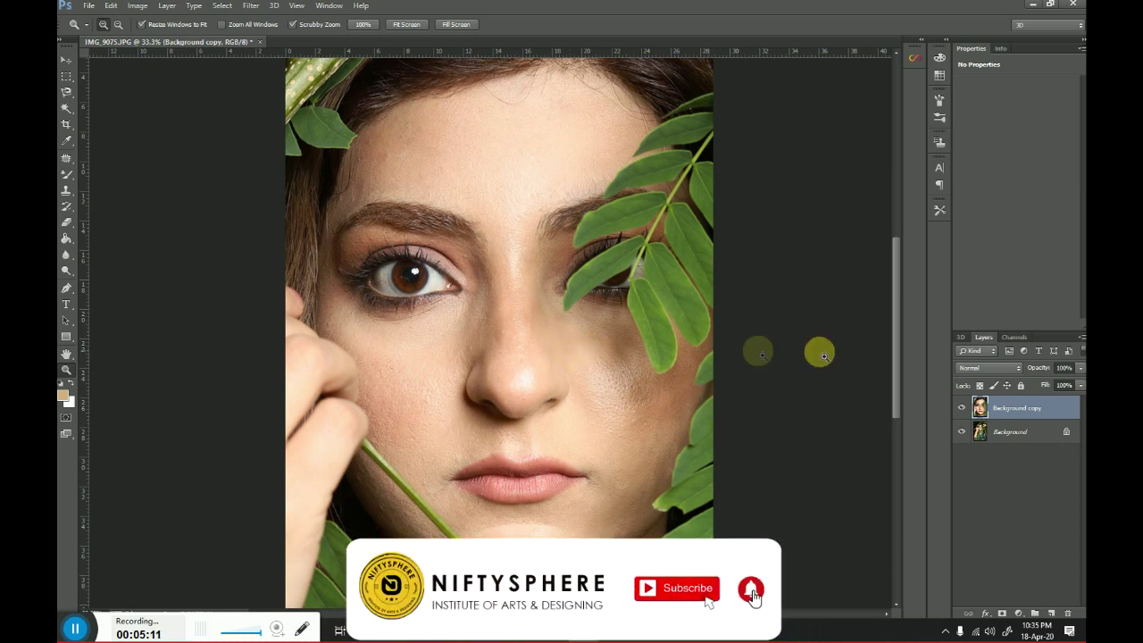
Duplicate the Background copy layer under the name Background copy 2
{"action": "right_click", "coordinate": [1006, 407]}
{"action": "left_click", "coordinate": [885, 166]}
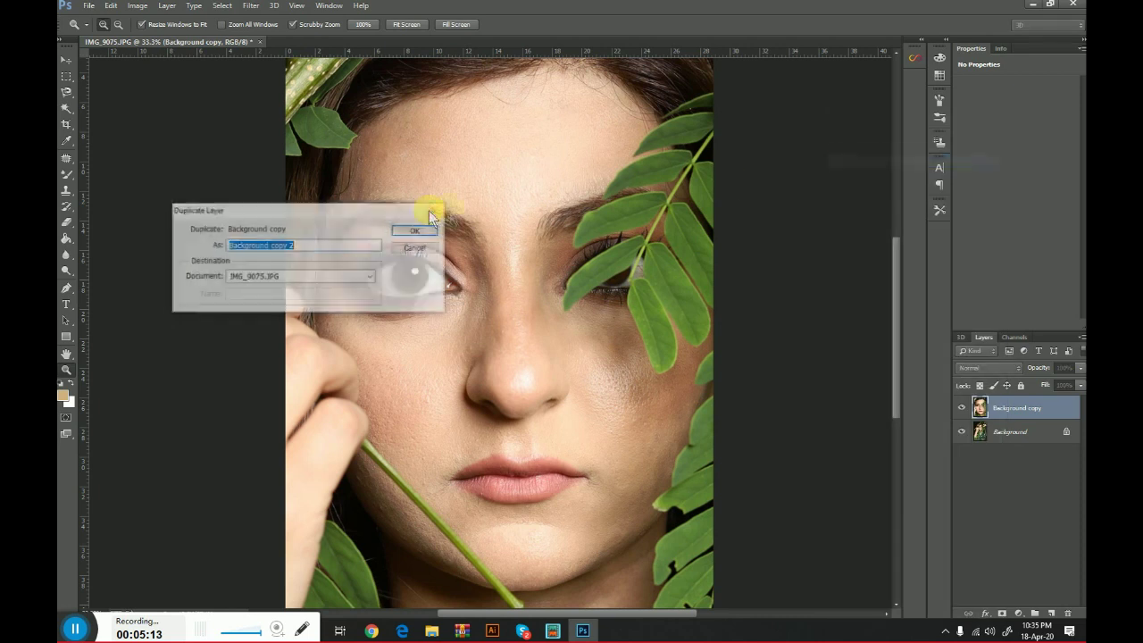
{"action": "left_click", "coordinate": [416, 231]}
Apply the Camera Raw Filter to Background copy 2 with Exposure -0.50, Shadows +35 and Texture +15
{"action": "left_click", "coordinate": [251, 6]}
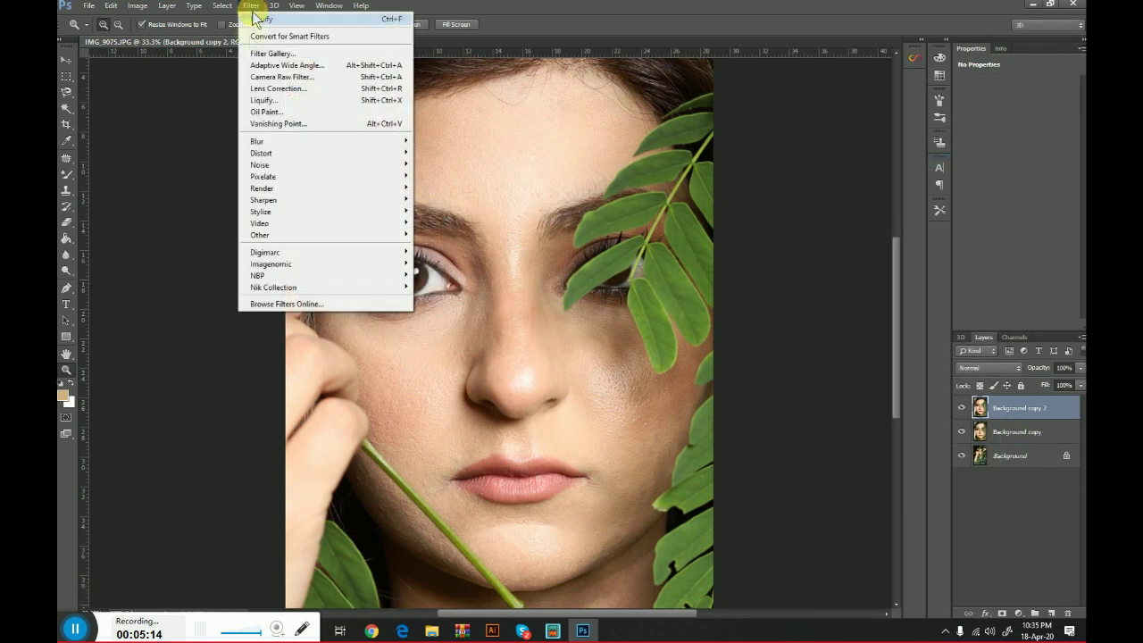
{"action": "left_click", "coordinate": [282, 76]}
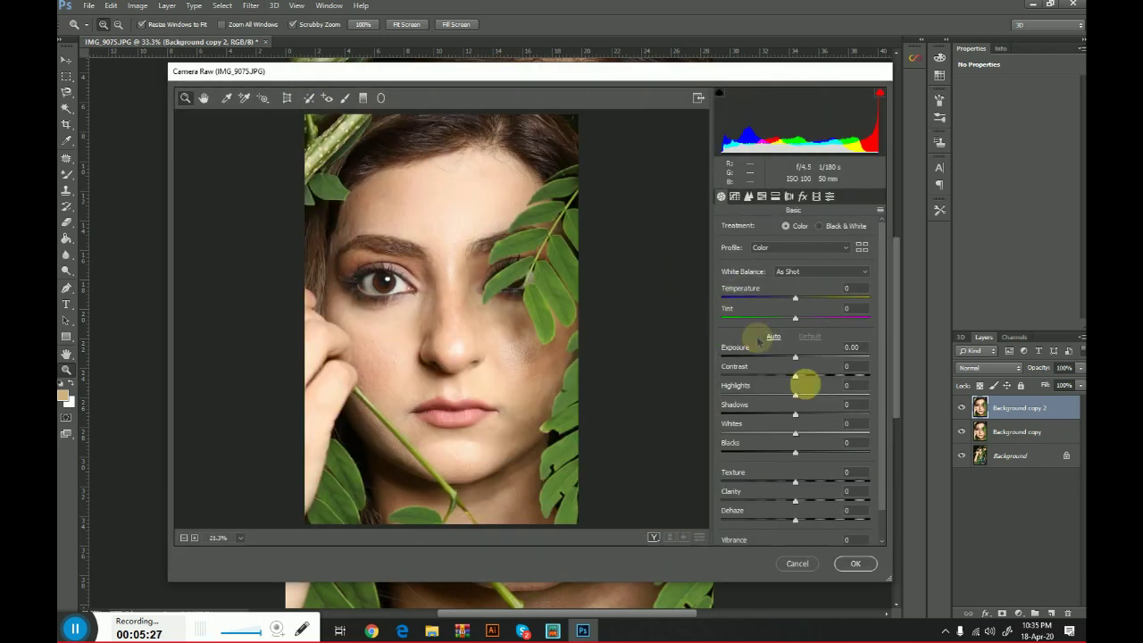
{"action": "left_click_drag", "start_coordinate": [797, 362], "coordinate": [787, 361]}
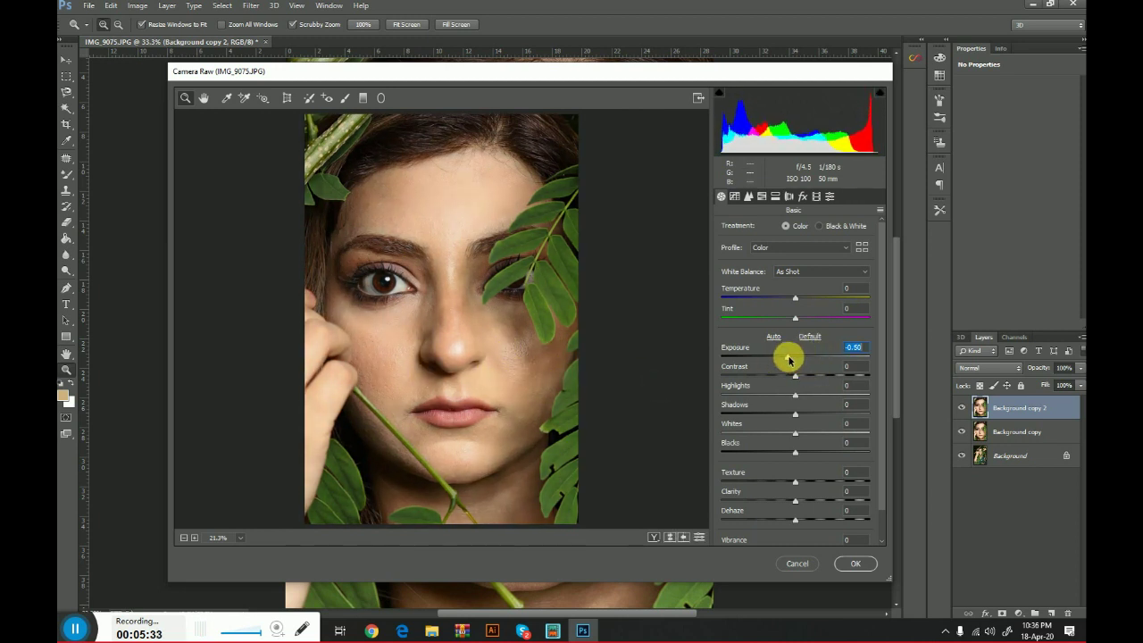
{"action": "left_click_drag", "start_coordinate": [807, 417], "coordinate": [826, 417]}
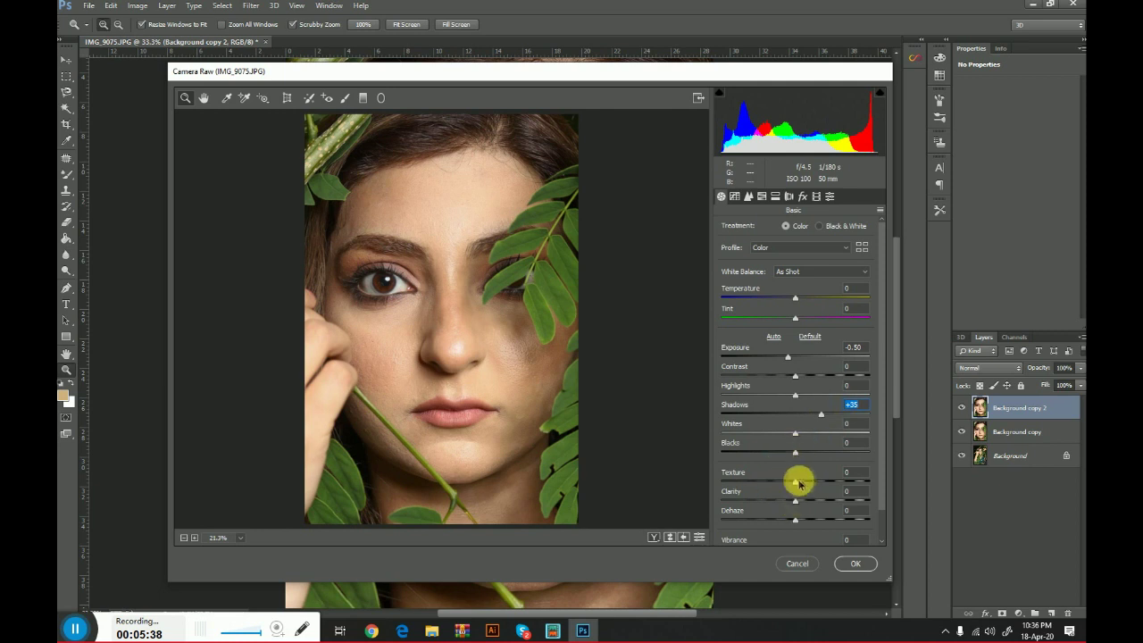
{"action": "left_click_drag", "start_coordinate": [804, 485], "coordinate": [814, 489]}
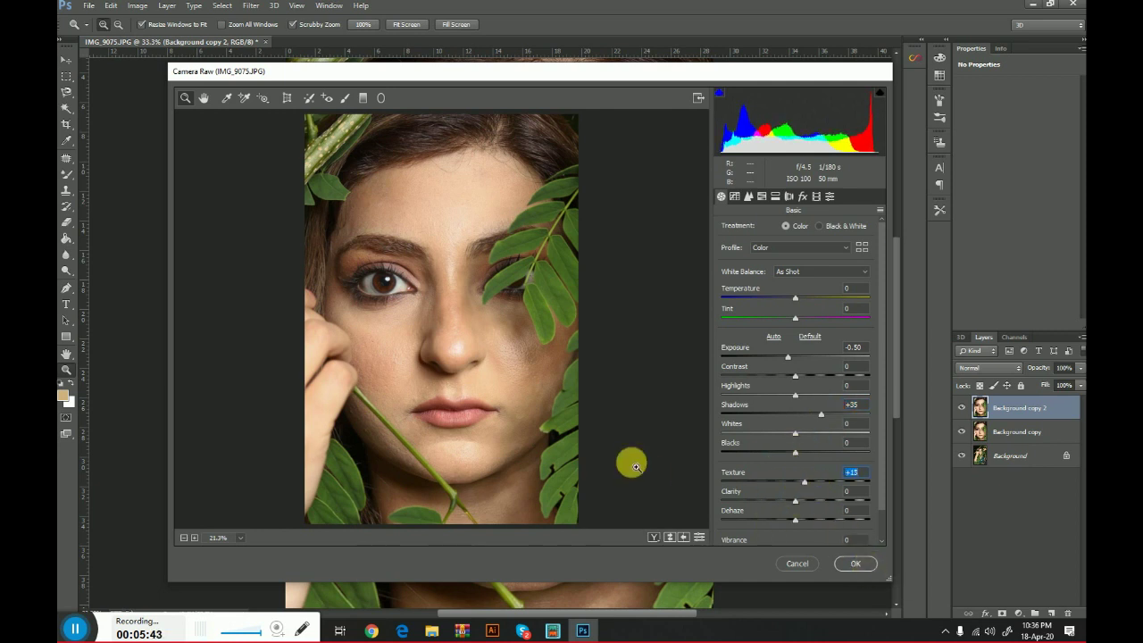
{"action": "left_click", "coordinate": [844, 561]}
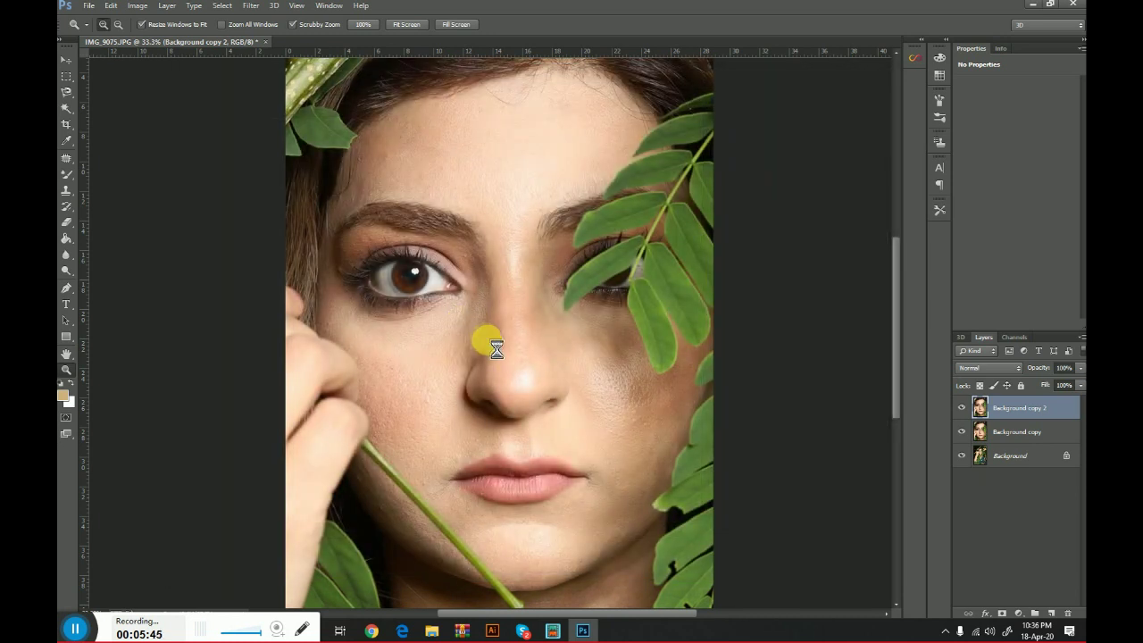
Compare the face with and without the Camera Raw adjustment by toggling the visibility of Background copy 2
{"action": "left_click", "coordinate": [962, 407]}
{"action": "left_click", "coordinate": [961, 407]}
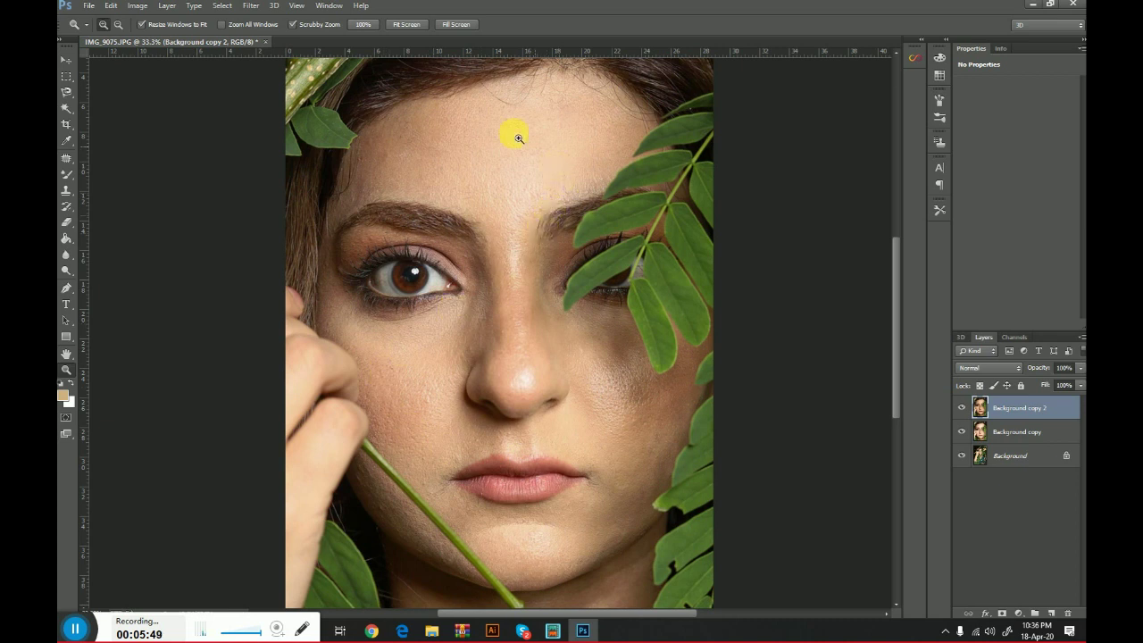
{"action": "scroll", "coordinate": [519, 531], "scroll_direction": "down", "scroll_amount": 2}
{"action": "scroll", "coordinate": [500, 534], "scroll_direction": "down", "scroll_amount": 1}
{"action": "scroll", "coordinate": [523, 459], "scroll_direction": "up", "scroll_amount": 3}
{"action": "right_click", "coordinate": [502, 385]}
{"action": "left_click", "coordinate": [535, 391]}
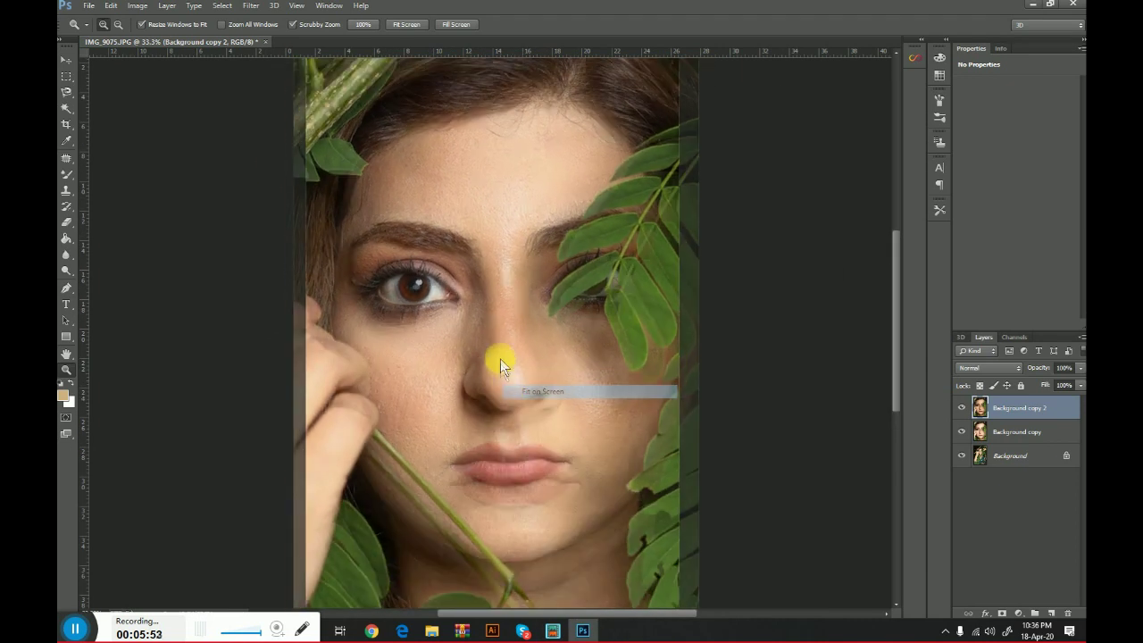
{"action": "right_click", "coordinate": [502, 359]}
{"action": "left_click", "coordinate": [528, 434]}
{"action": "left_click", "coordinate": [962, 410]}
{"action": "left_click", "coordinate": [962, 410]}
{"action": "left_click", "coordinate": [962, 410]}
{"action": "left_click", "coordinate": [963, 410]}
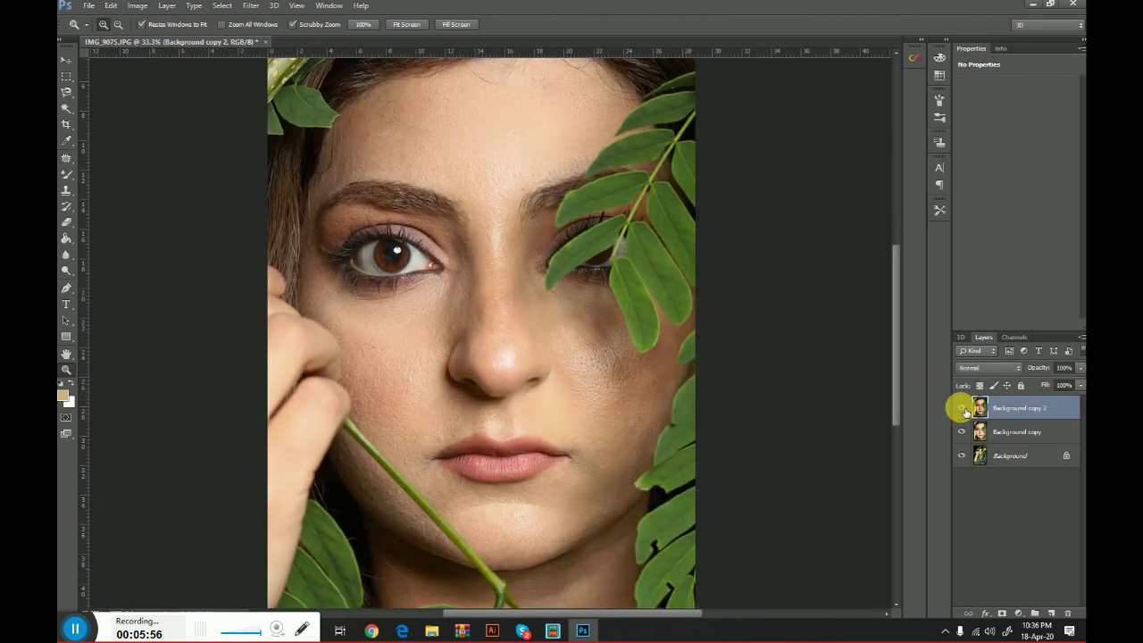
Inspect the skin texture around the nose and cheeks up close, and recheck Background copy 2 before and after in the wider view
{"action": "left_click", "coordinate": [482, 344]}
{"action": "left_click", "coordinate": [655, 420]}
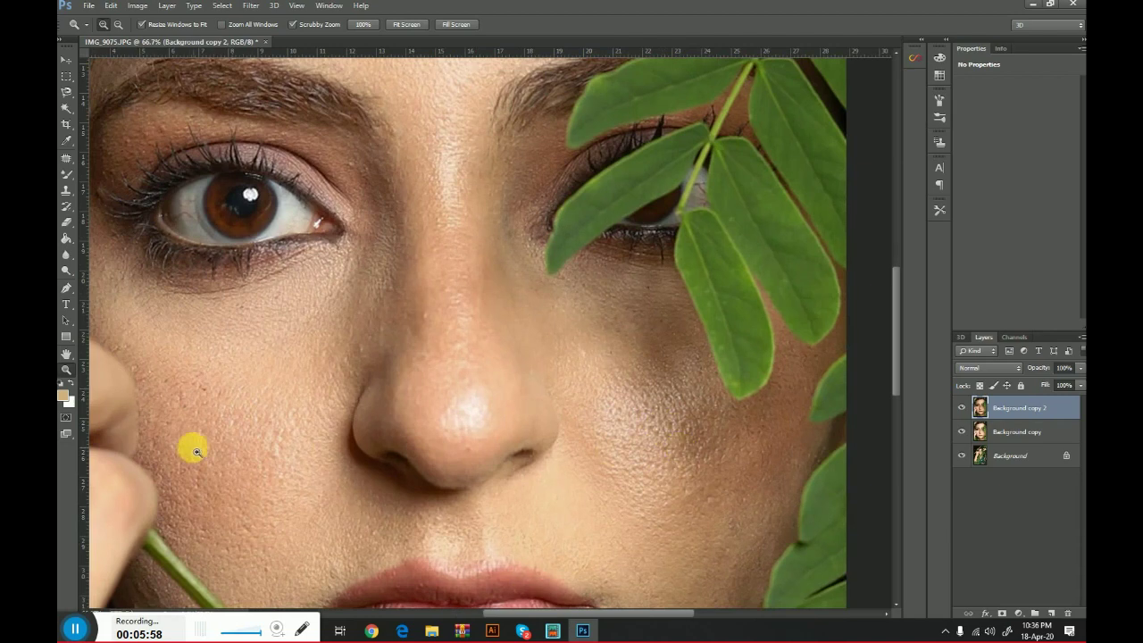
{"action": "left_click", "coordinate": [196, 451]}
{"action": "scroll", "coordinate": [556, 441], "scroll_direction": "down", "scroll_amount": 3}
{"action": "right_click", "coordinate": [859, 414]}
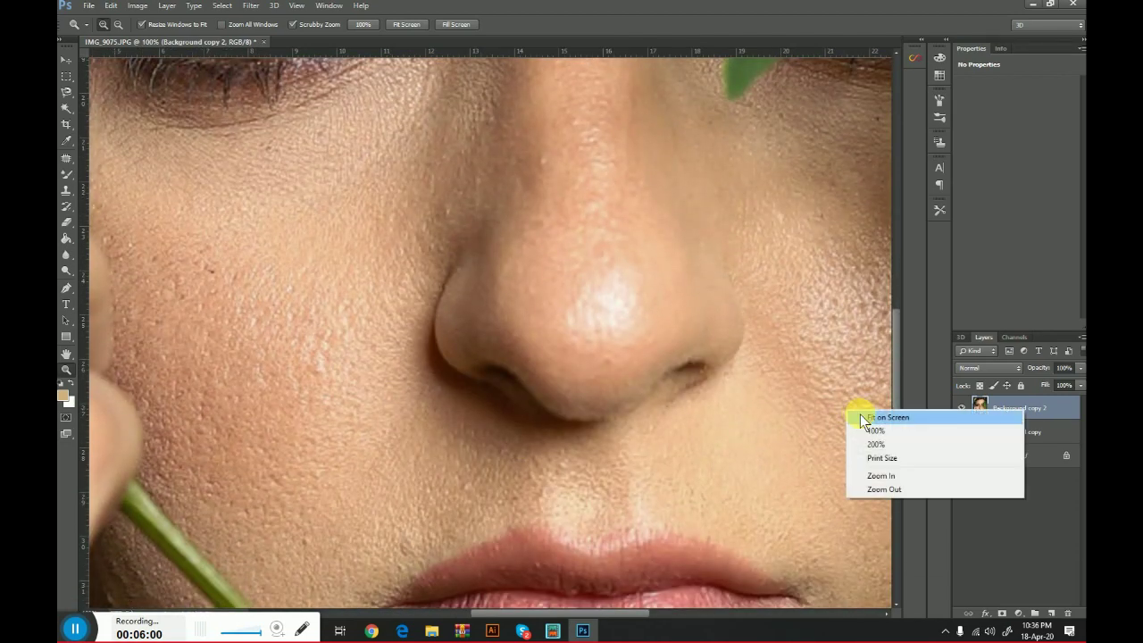
{"action": "left_click", "coordinate": [883, 417]}
{"action": "left_click", "coordinate": [963, 409]}
{"action": "left_click", "coordinate": [963, 409]}
{"action": "left_click", "coordinate": [963, 409]}
{"action": "left_click", "coordinate": [963, 409]}
{"action": "left_click", "coordinate": [963, 409]}
{"action": "left_click", "coordinate": [964, 409]}
{"action": "left_click", "coordinate": [411, 400]}
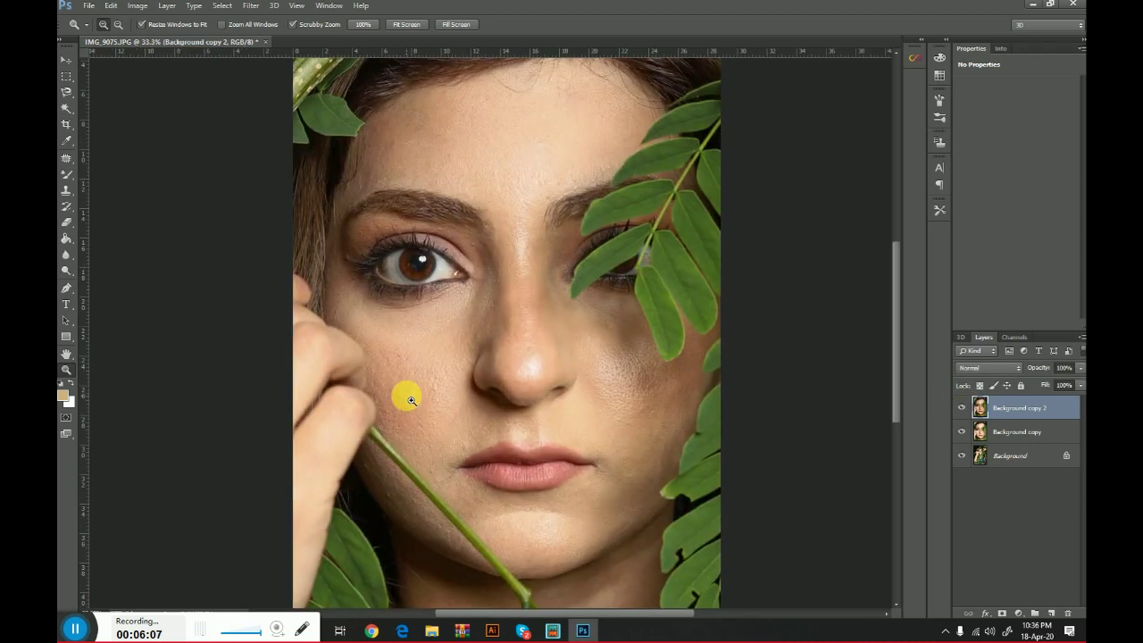
{"action": "right_click", "coordinate": [582, 359]}
{"action": "left_click", "coordinate": [602, 362]}
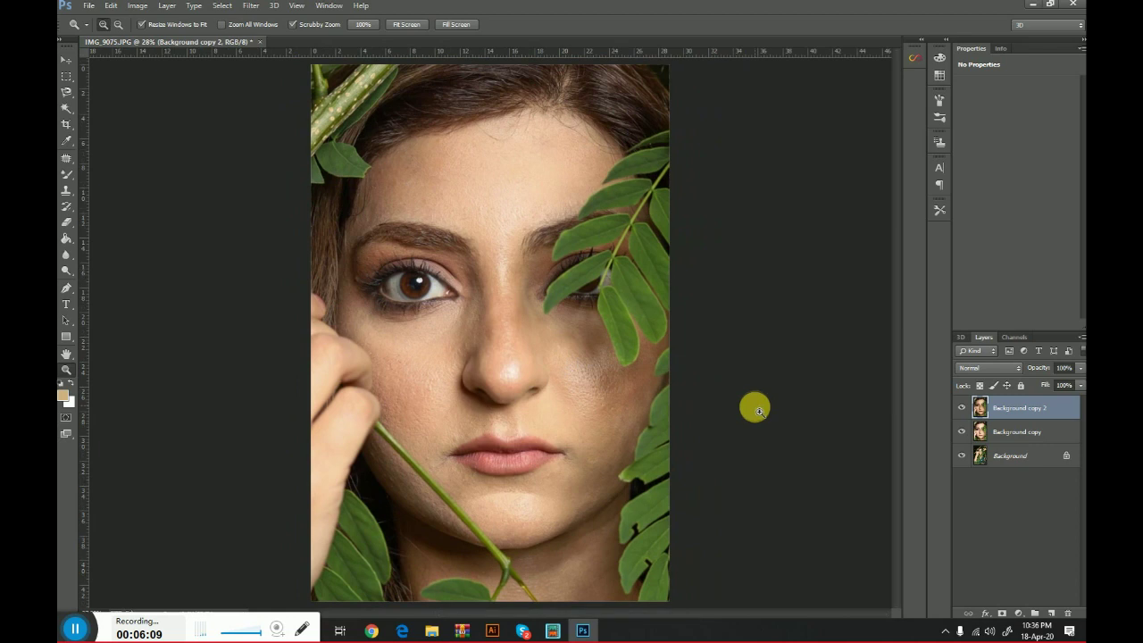
Duplicate the Background copy 2 layer
{"action": "right_click", "coordinate": [991, 407]}
{"action": "left_click", "coordinate": [870, 161]}
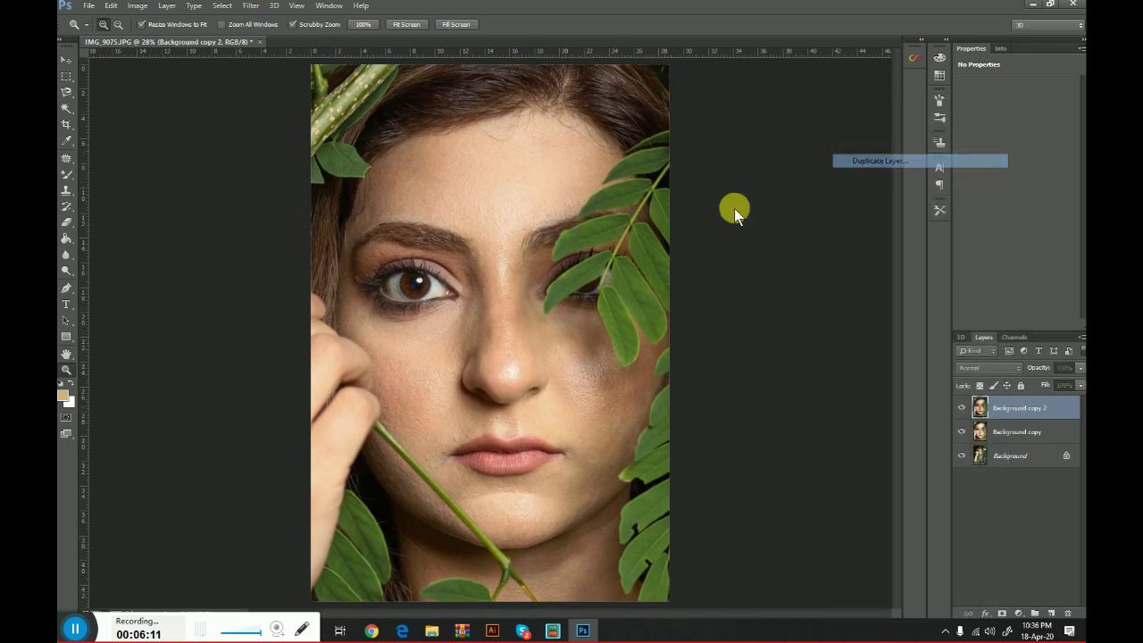
{"action": "left_click", "coordinate": [423, 234]}
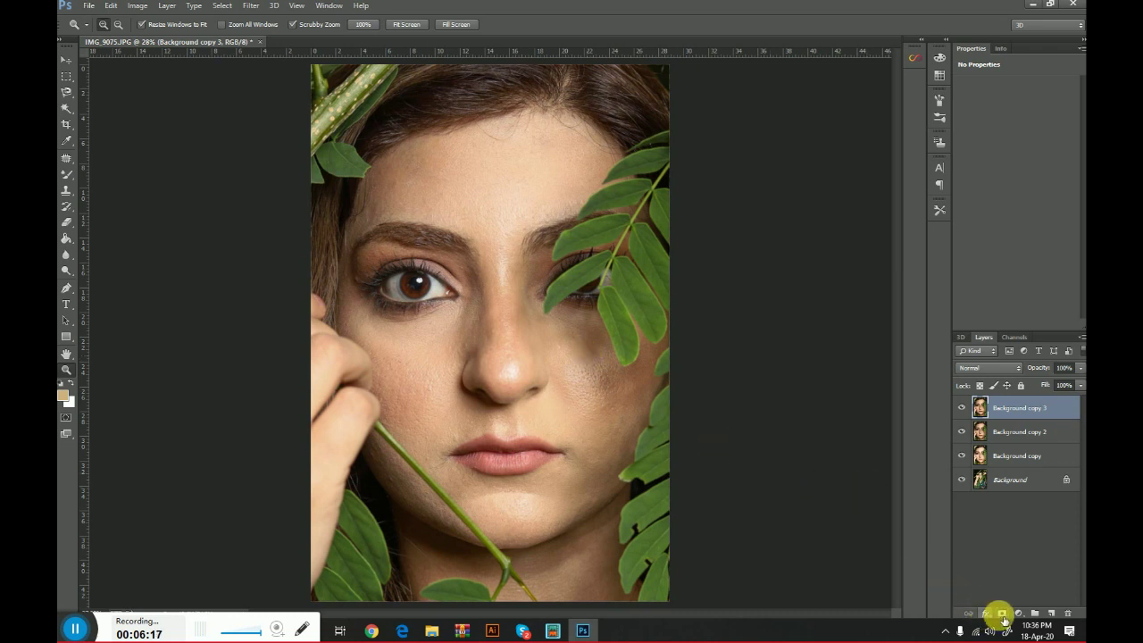
Add a Curves adjustment layer above Background copy 3 and brighten the image by raising the RGB curve from input 94 to output 142
{"action": "left_click", "coordinate": [1033, 615]}
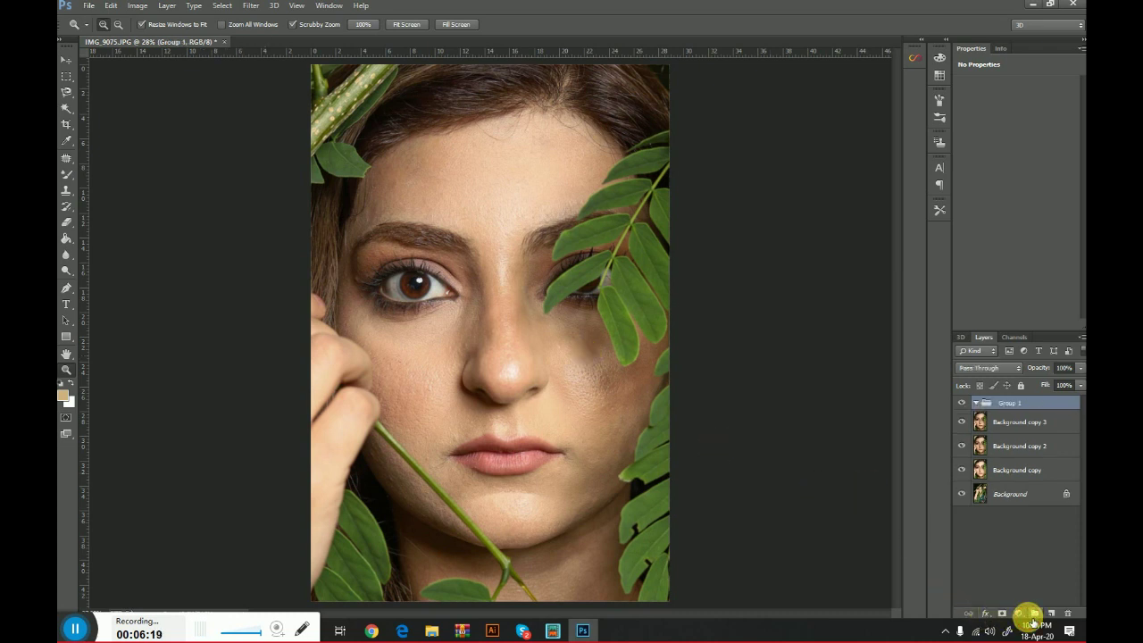
{"action": "key", "text": "ctrl+z"}
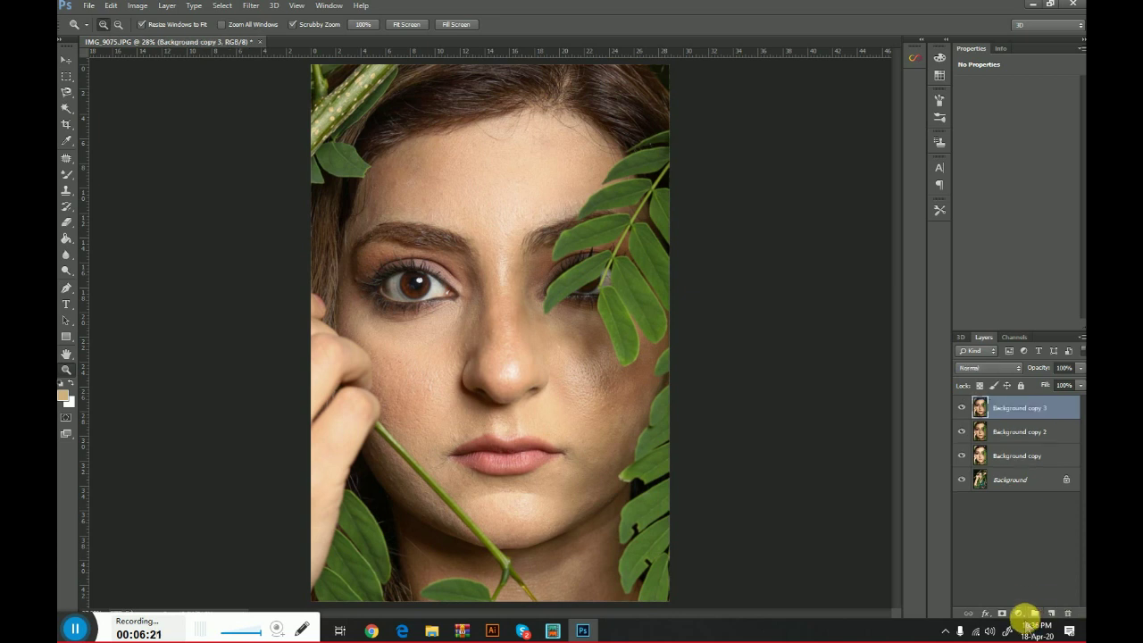
{"action": "left_click", "coordinate": [1020, 614]}
{"action": "left_click", "coordinate": [1005, 425]}
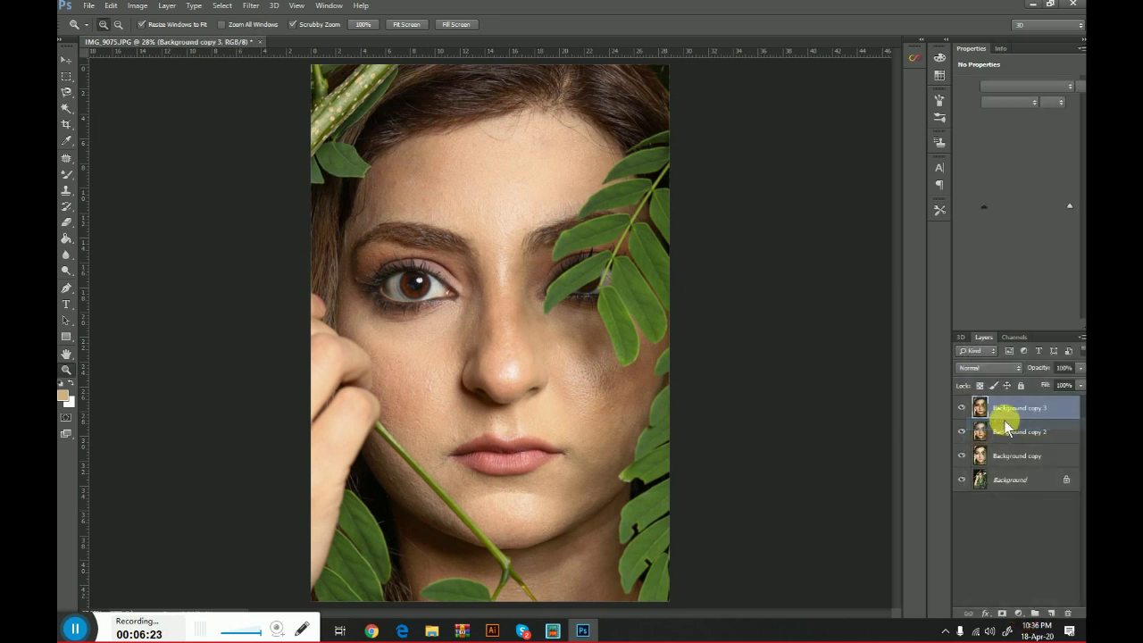
{"action": "left_click_drag", "start_coordinate": [1024, 160], "coordinate": [1015, 153]}
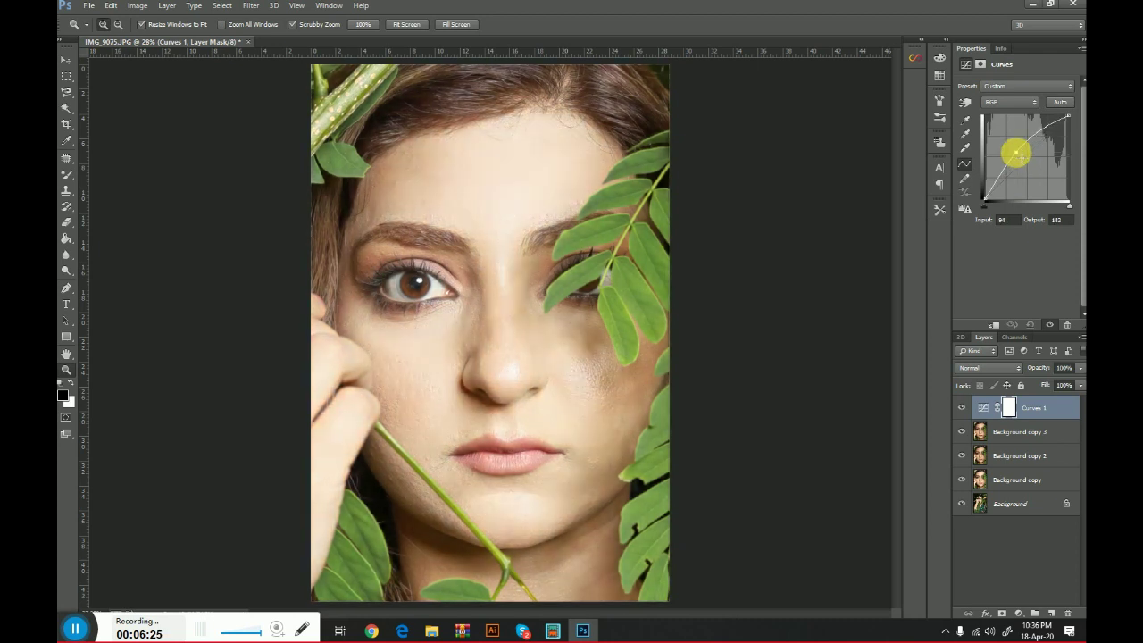
Limit the Curves adjustment to the highlights with Gray Blend If, splitting the underlying layer's dark slider to 190 / 231
{"action": "right_click", "coordinate": [982, 607]}
{"action": "left_click", "coordinate": [1023, 460]}
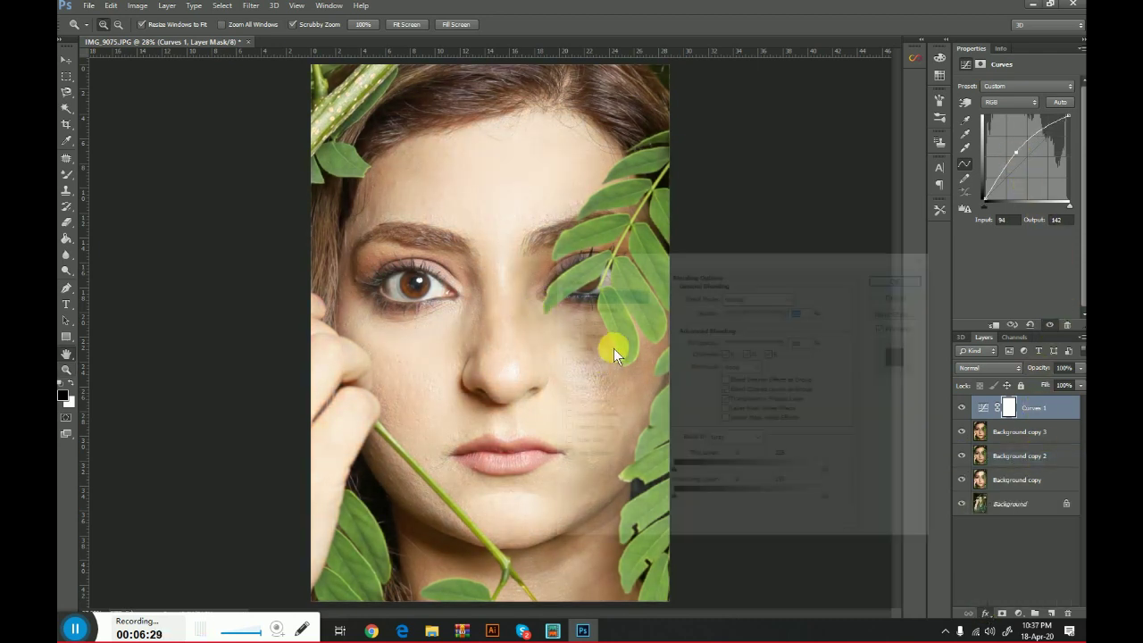
{"action": "left_click_drag", "start_coordinate": [672, 506], "coordinate": [751, 500]}
{"action": "left_click_drag", "start_coordinate": [651, 259], "coordinate": [738, 204]}
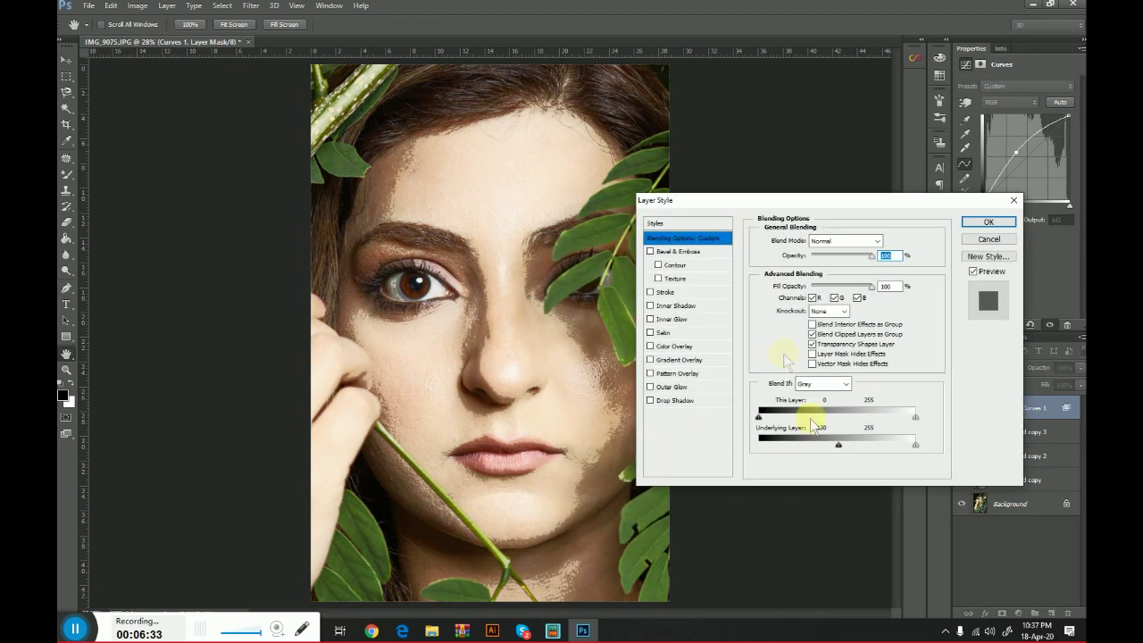
{"action": "left_click_drag", "start_coordinate": [843, 447], "coordinate": [873, 447]}
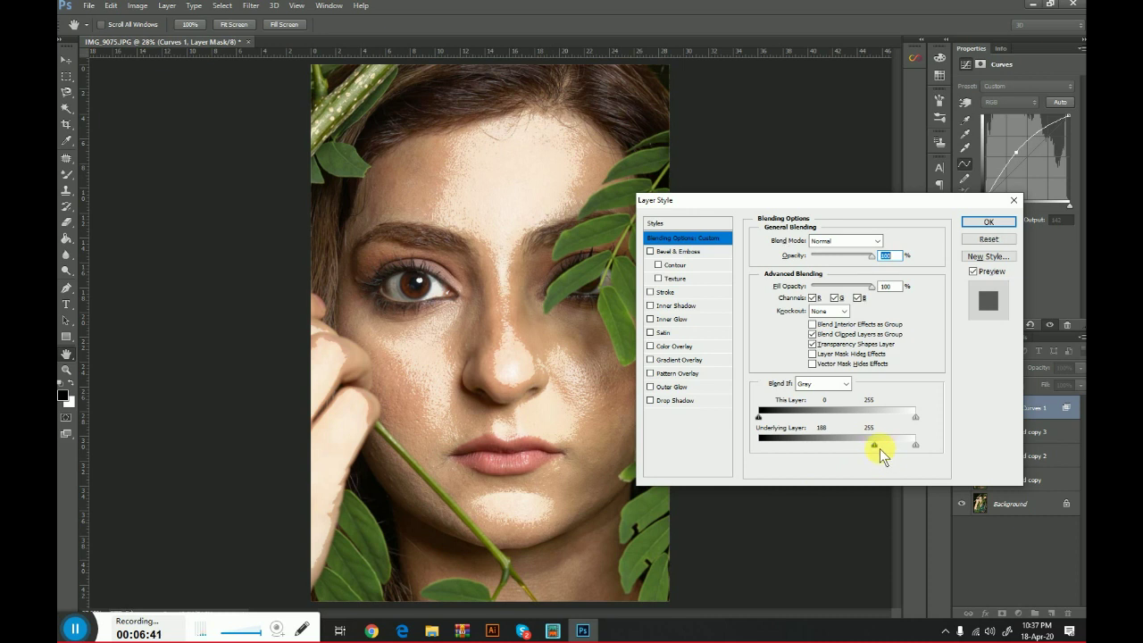
{"action": "mouse_move", "coordinate": [876, 446]}
{"action": "left_mouse_down"}
{"action": "mouse_move", "coordinate": [906, 447]}
{"action": "mouse_move", "coordinate": [867, 449]}
{"action": "mouse_move", "coordinate": [903, 452]}
{"action": "mouse_move", "coordinate": [883, 448]}
{"action": "left_mouse_up"}
{"action": "left_click_drag", "start_coordinate": [886, 449], "coordinate": [915, 459]}
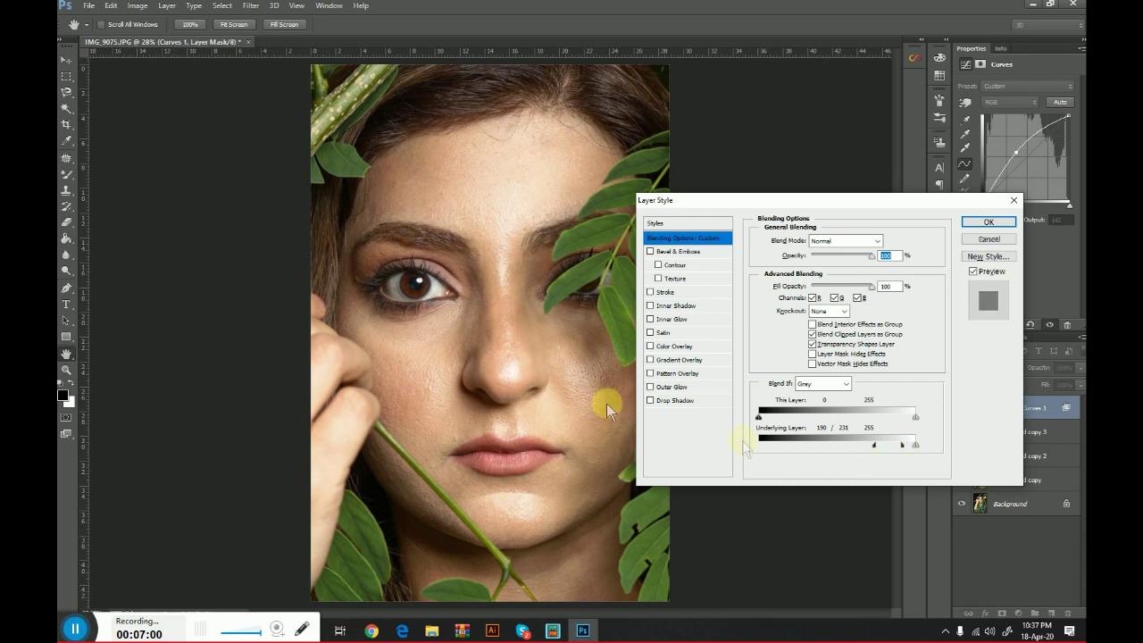
{"action": "left_click", "coordinate": [989, 223]}
Compare the face with and without the Curves 1 adjustment in a closer view
{"action": "key", "text": "z"}
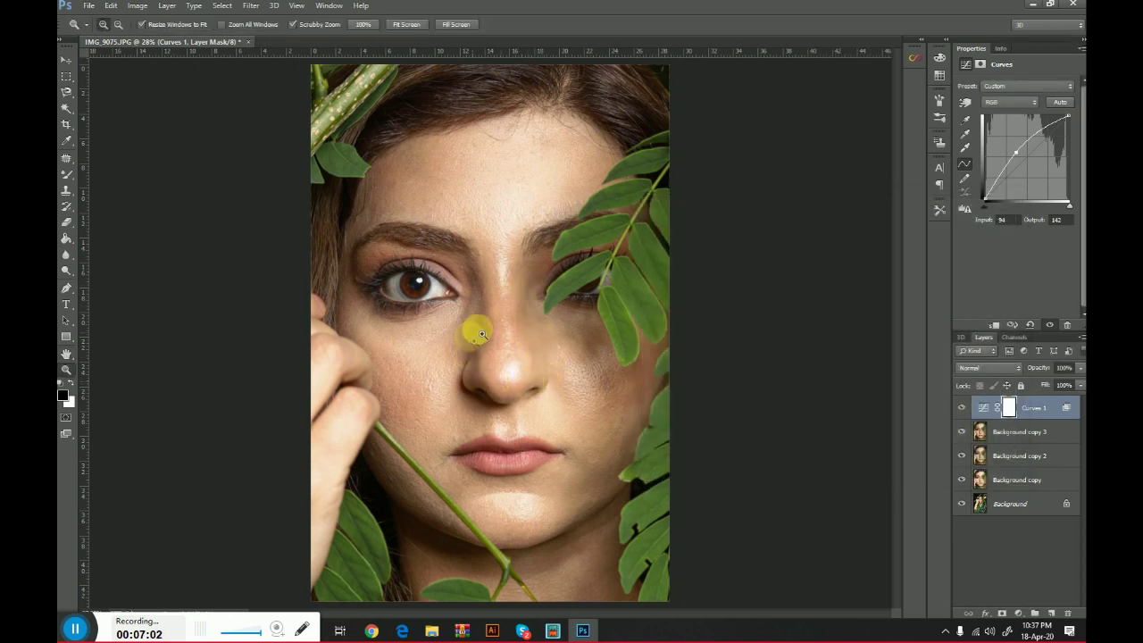
{"action": "left_click", "coordinate": [555, 408]}
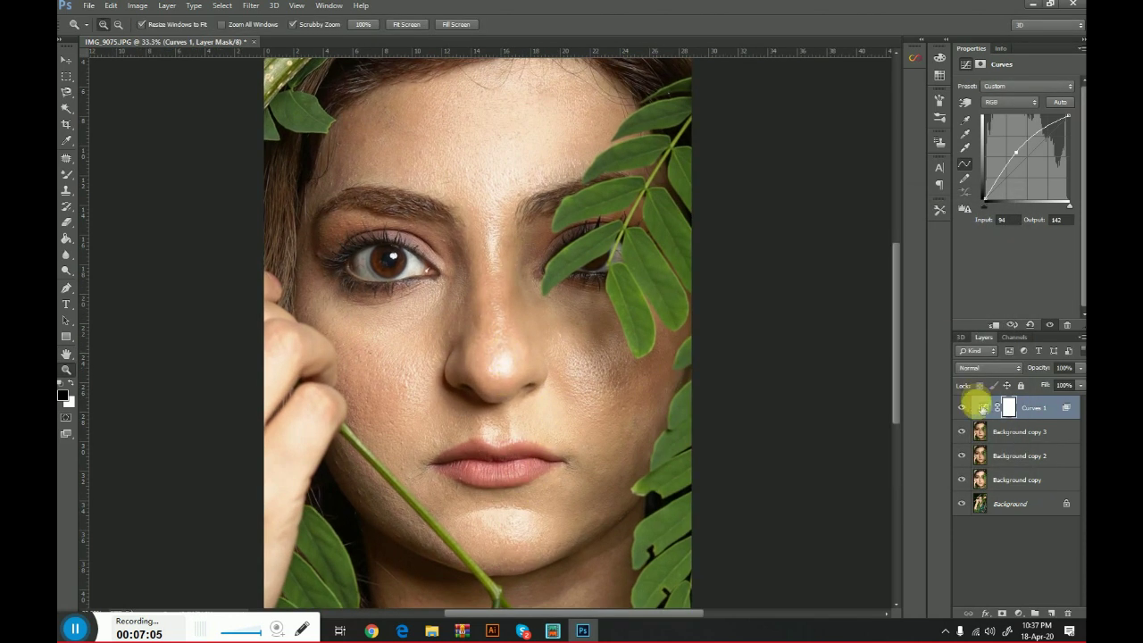
{"action": "left_click", "coordinate": [961, 408]}
{"action": "left_click", "coordinate": [961, 408]}
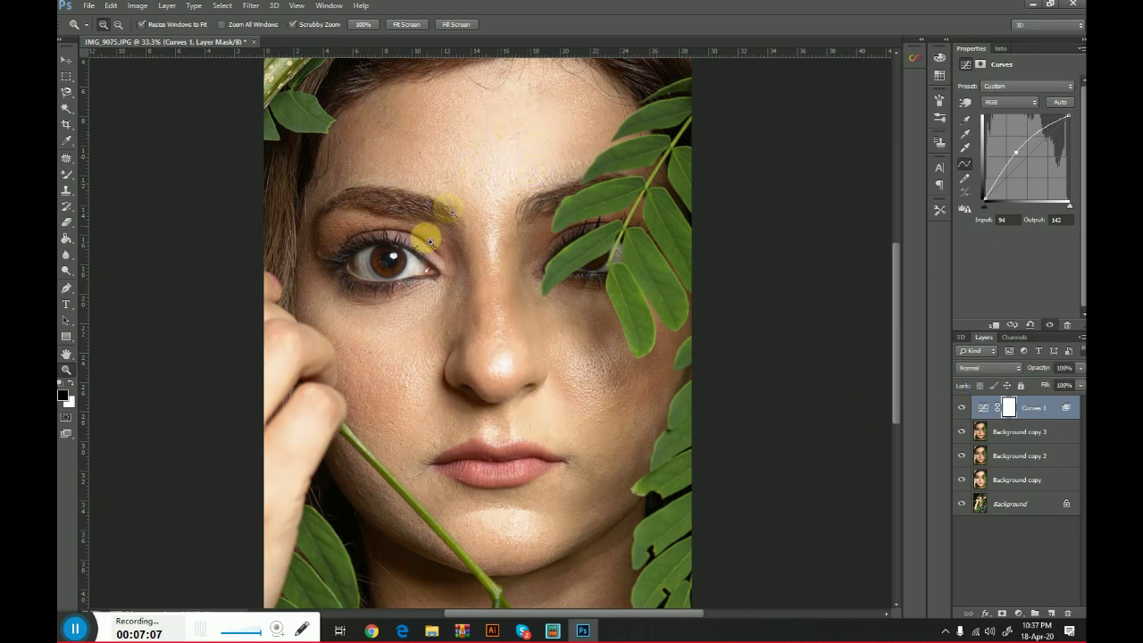
{"action": "scroll", "coordinate": [457, 417], "scroll_direction": "up", "scroll_amount": 2}
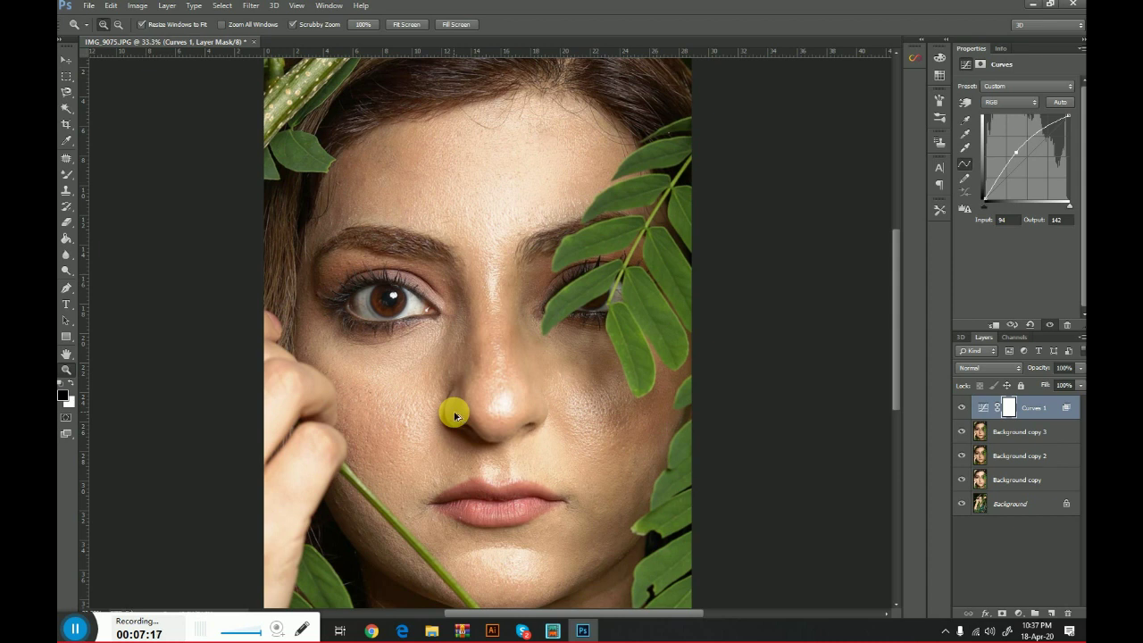
Stamp all visible layers into a new merged layer above Curves 1 and duplicate it
{"action": "key", "text": "ctrl+alt+shift+e"}
{"action": "left_click", "coordinate": [484, 400], "text": "alt"}
{"action": "right_click", "coordinate": [1037, 406]}
{"action": "left_click", "coordinate": [903, 161]}
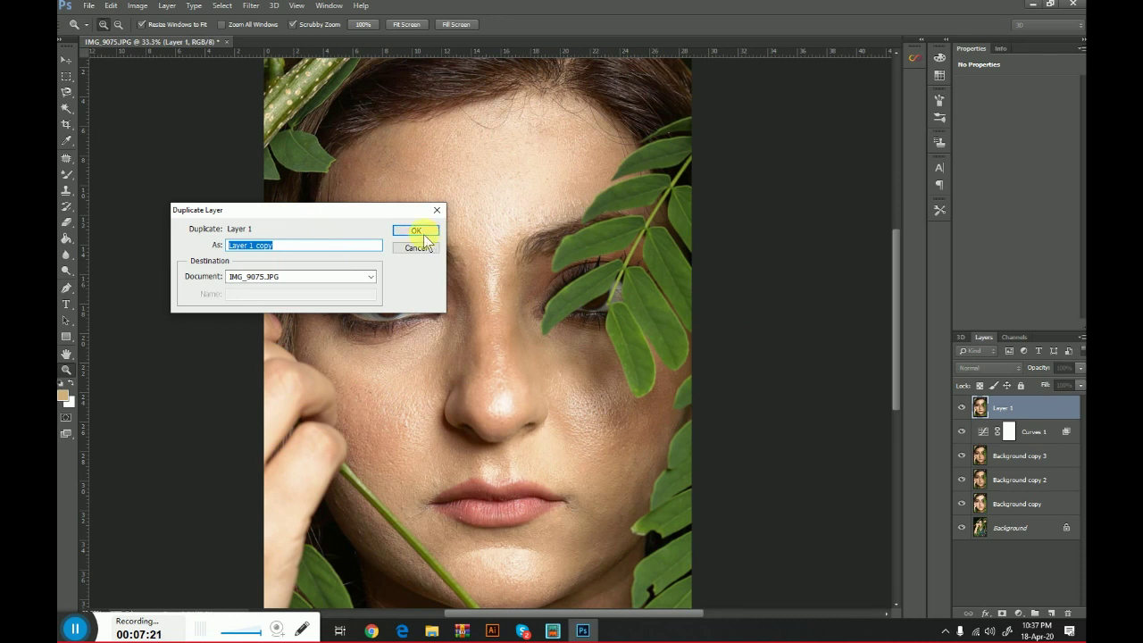
{"action": "left_click", "coordinate": [416, 232]}
Rename the merged layer "blur" and its copy above it "lier light"
{"action": "double_click", "coordinate": [1019, 433]}
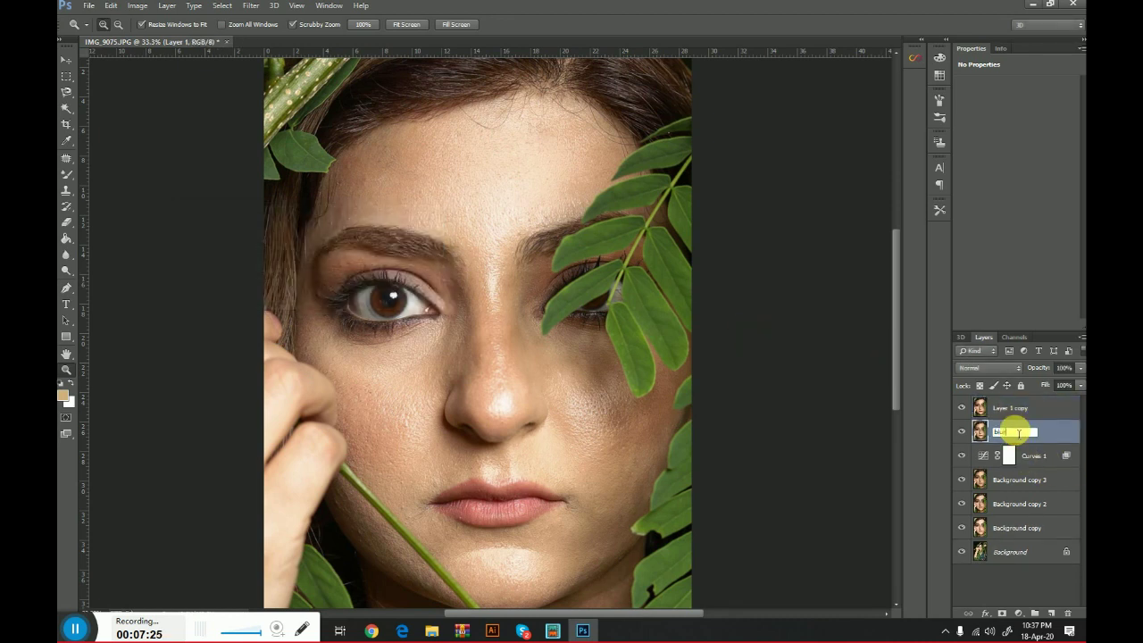
{"action": "left_click", "coordinate": [1024, 412]}
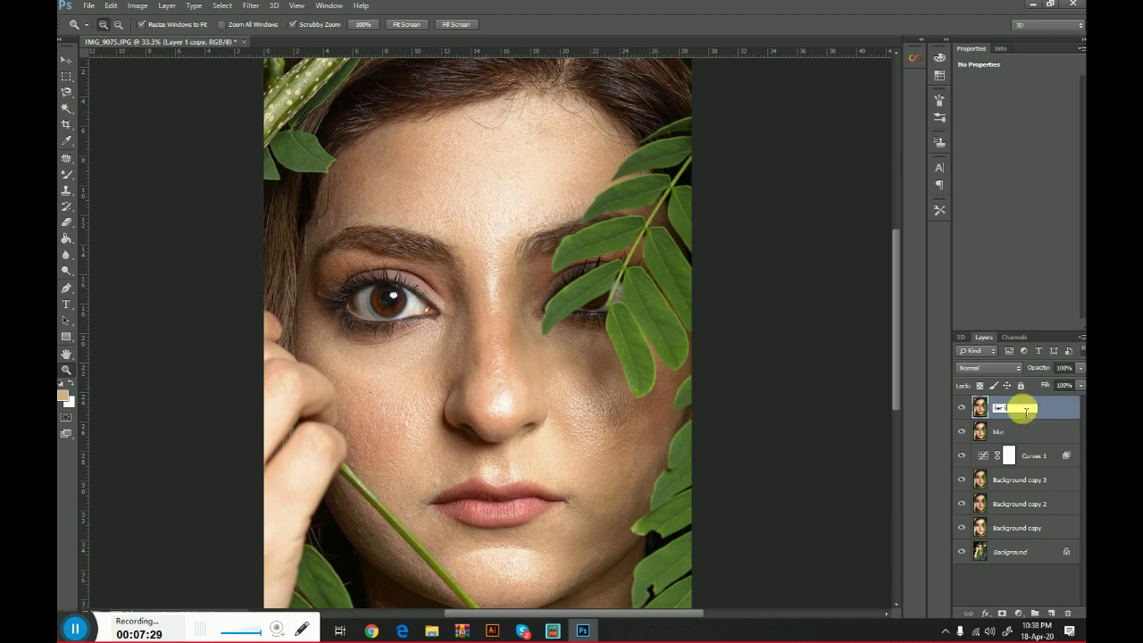
{"action": "double_click", "coordinate": [1005, 434]}
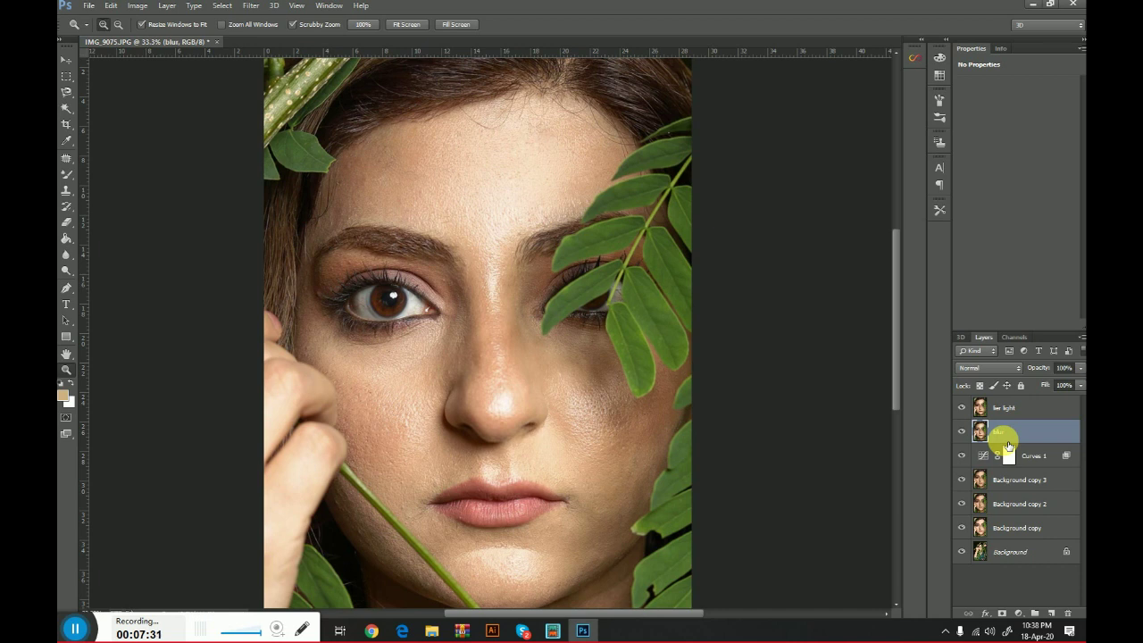
Hide the lier light layer and apply a Gaussian Blur with a 12-pixel radius to the blur layer
{"action": "left_click", "coordinate": [962, 408]}
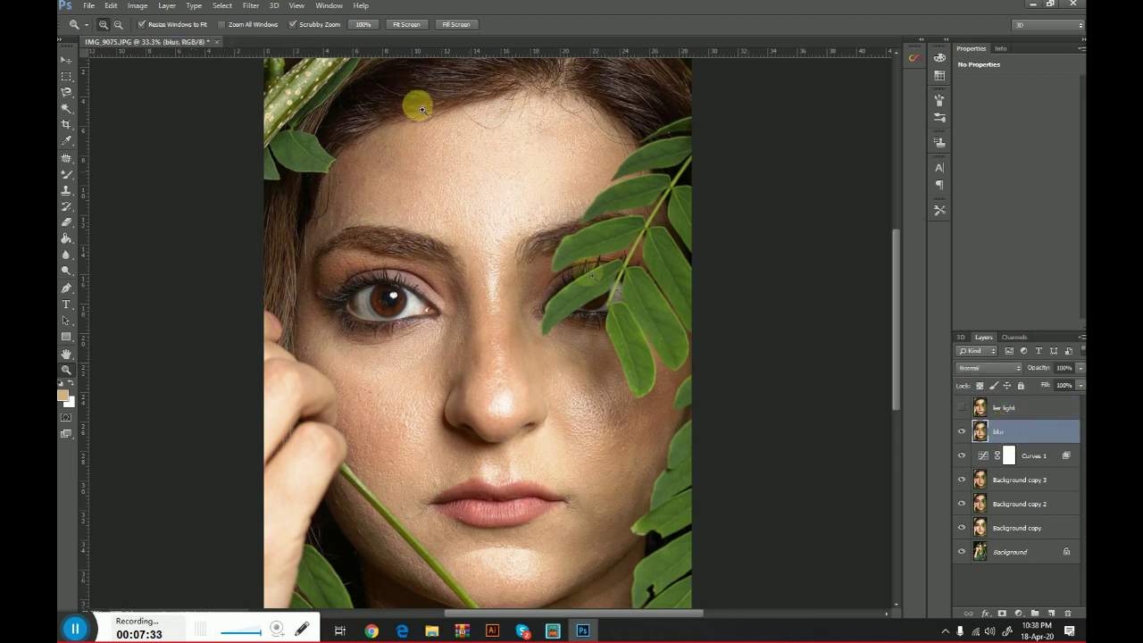
{"action": "left_click", "coordinate": [251, 5]}
{"action": "mouse_move", "coordinate": [307, 136]}
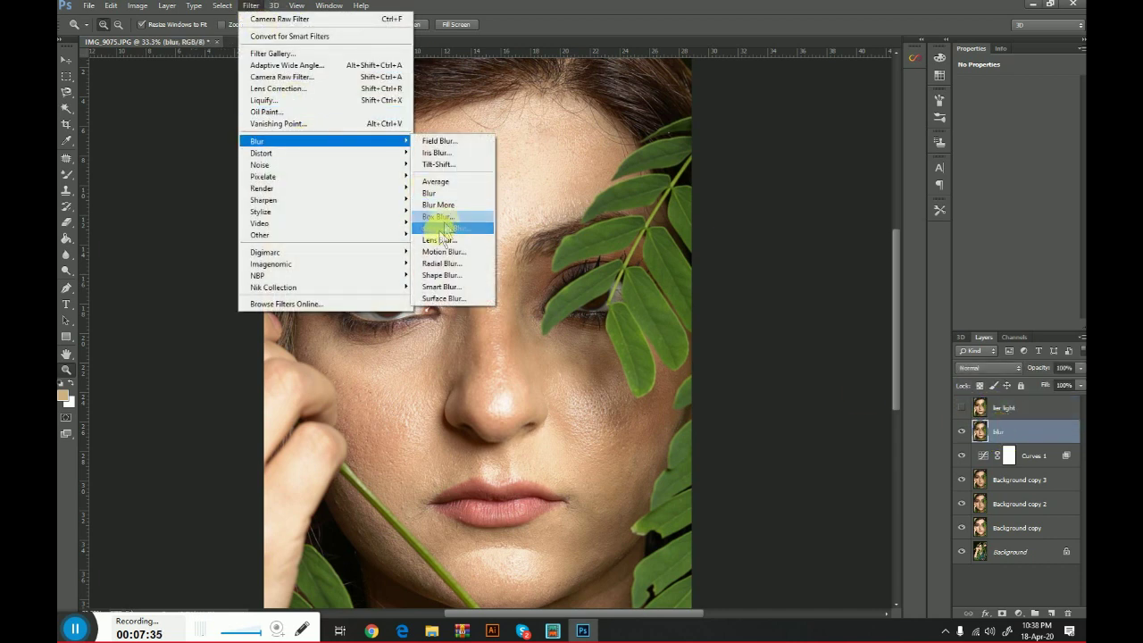
{"action": "left_click", "coordinate": [473, 228]}
{"action": "left_click_drag", "start_coordinate": [674, 353], "coordinate": [701, 360]}
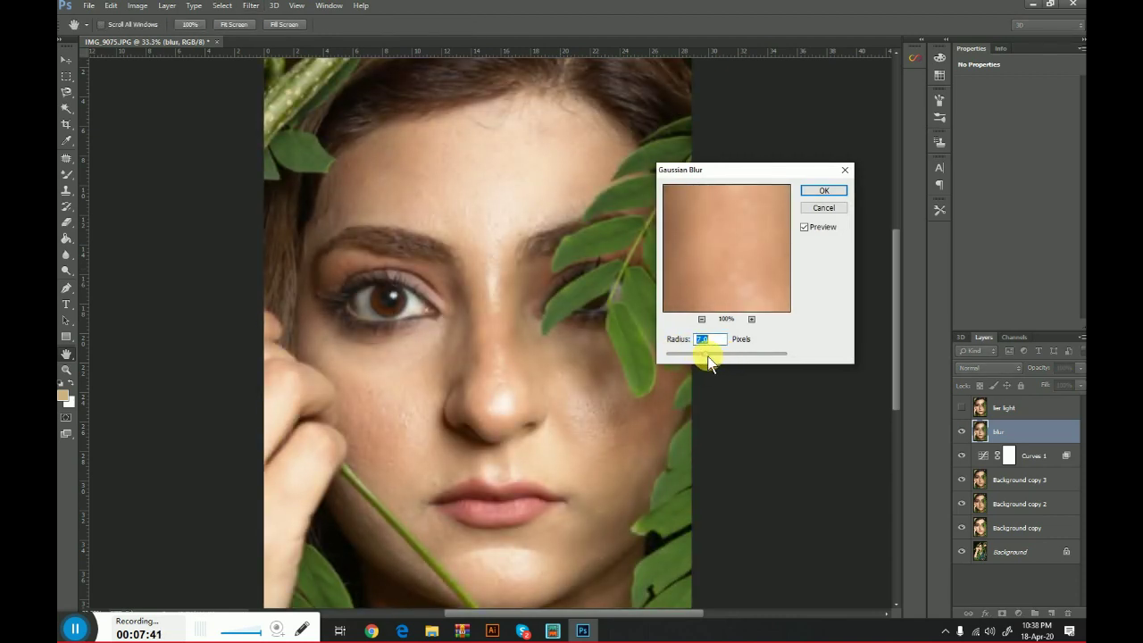
{"action": "left_click_drag", "start_coordinate": [719, 360], "coordinate": [720, 361]}
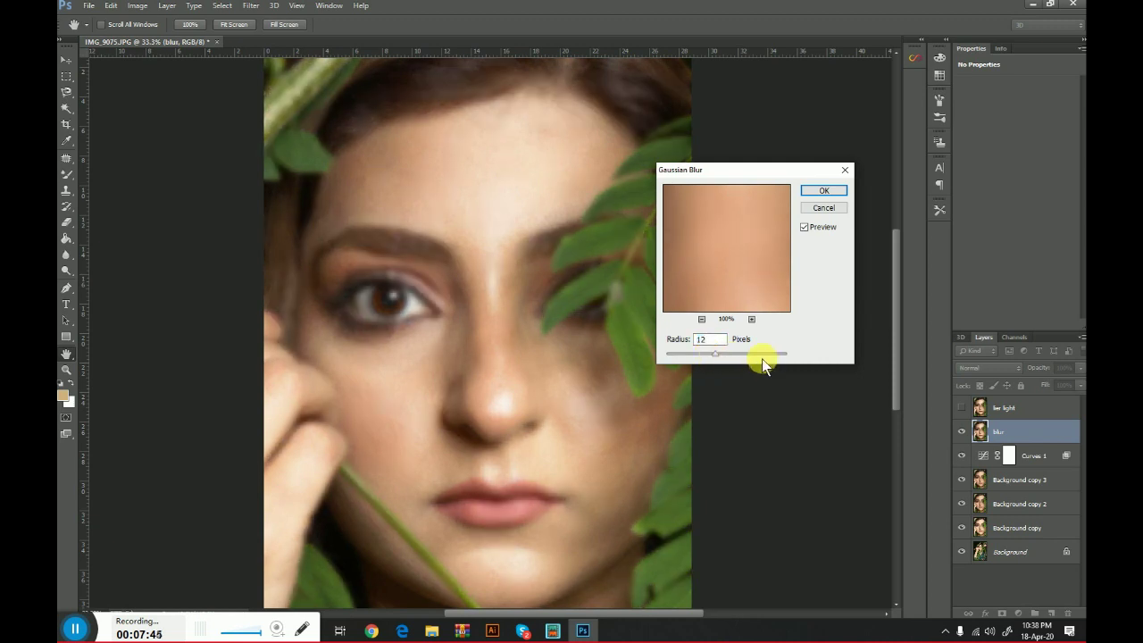
{"action": "left_click", "coordinate": [824, 190]}
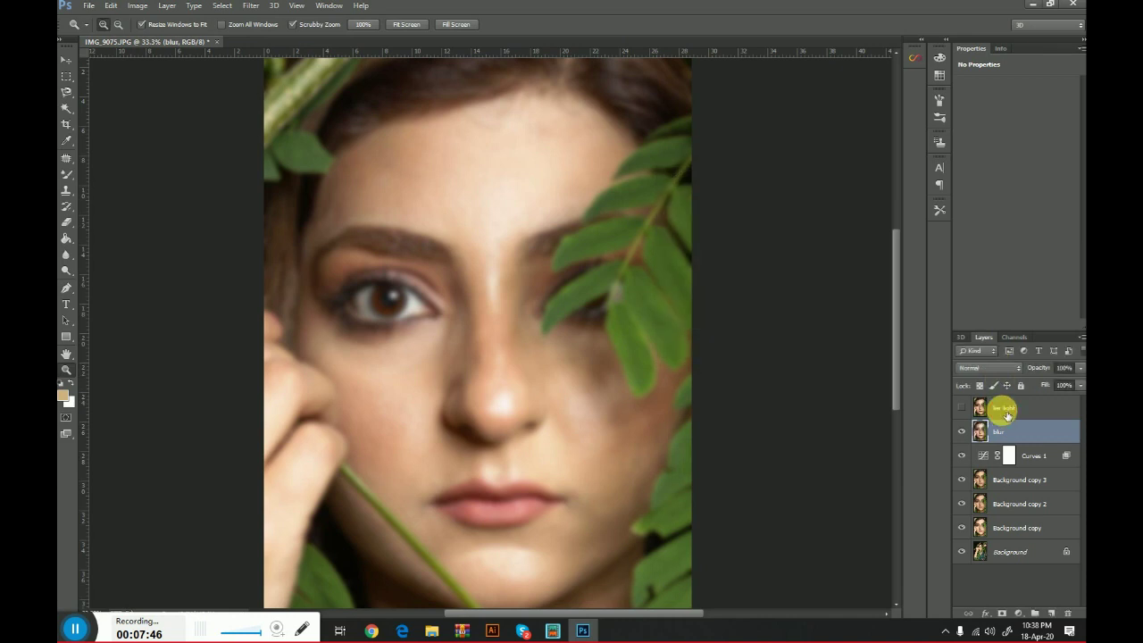
Show the lier light layer and use Apply Image on it with the blur layer as source, Subtract blending, scale 2 and offset 128
{"action": "left_click", "coordinate": [995, 408]}
{"action": "left_click", "coordinate": [961, 408]}
{"action": "left_click", "coordinate": [137, 5]}
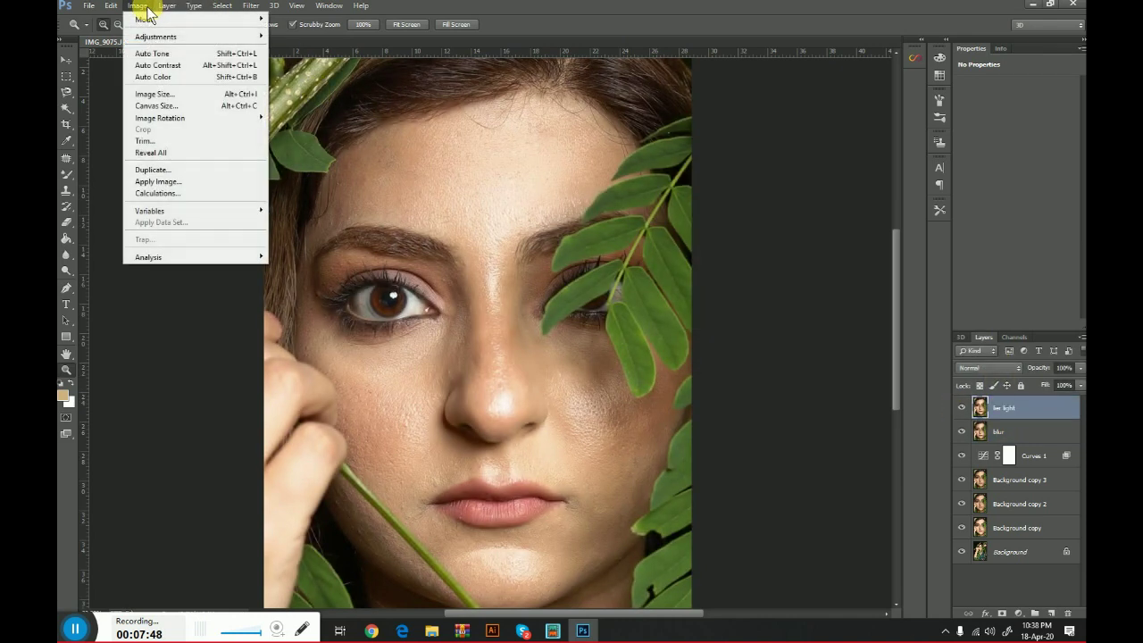
{"action": "left_click", "coordinate": [187, 181]}
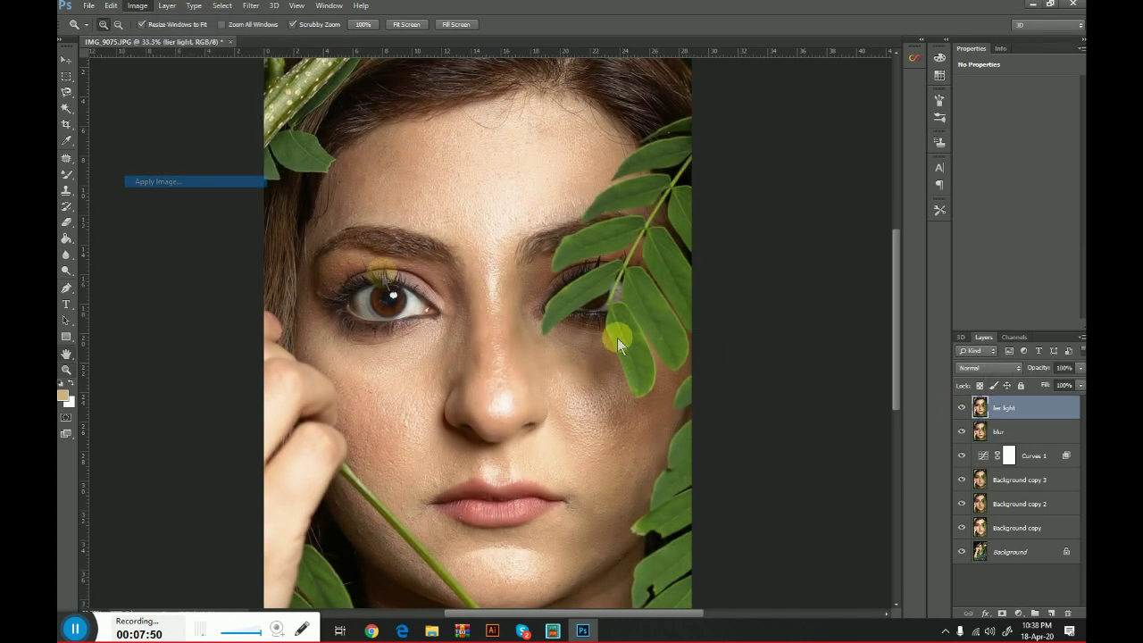
{"action": "left_click", "coordinate": [707, 268]}
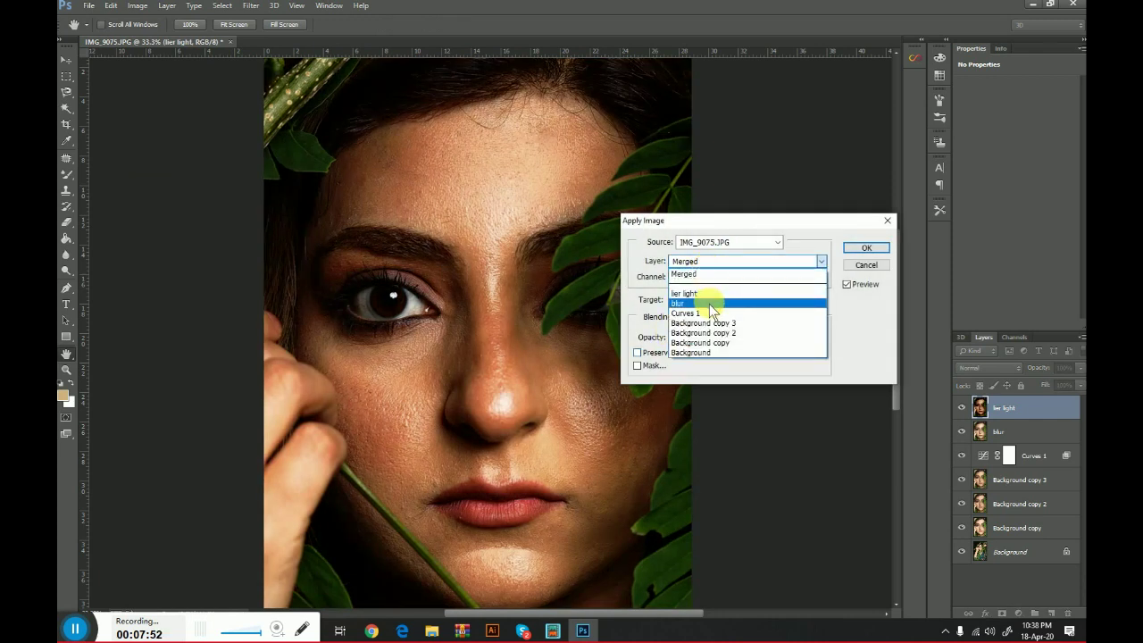
{"action": "left_click", "coordinate": [714, 291]}
{"action": "left_click", "coordinate": [714, 318]}
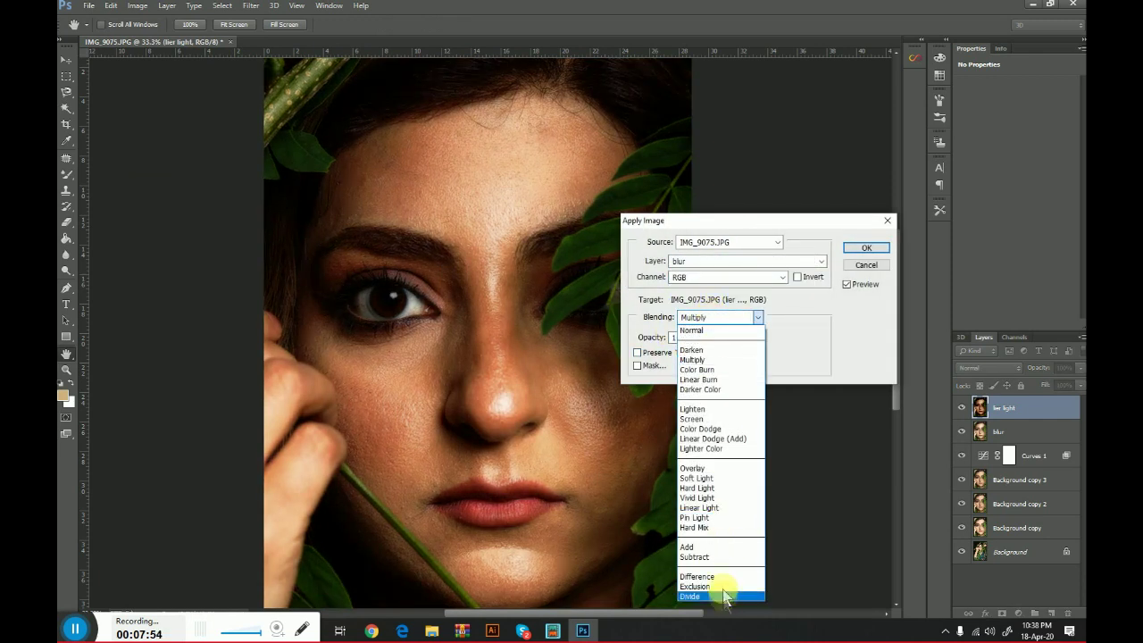
{"action": "left_click", "coordinate": [723, 507]}
{"action": "left_click", "coordinate": [727, 318]}
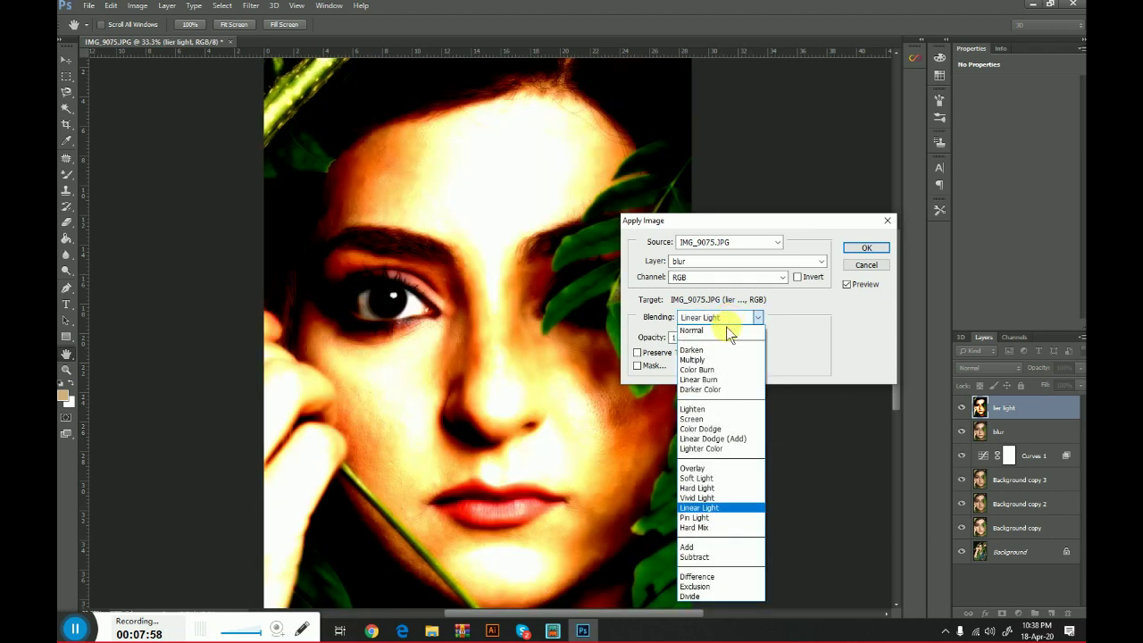
{"action": "left_click", "coordinate": [721, 551]}
{"action": "left_click", "coordinate": [794, 352]}
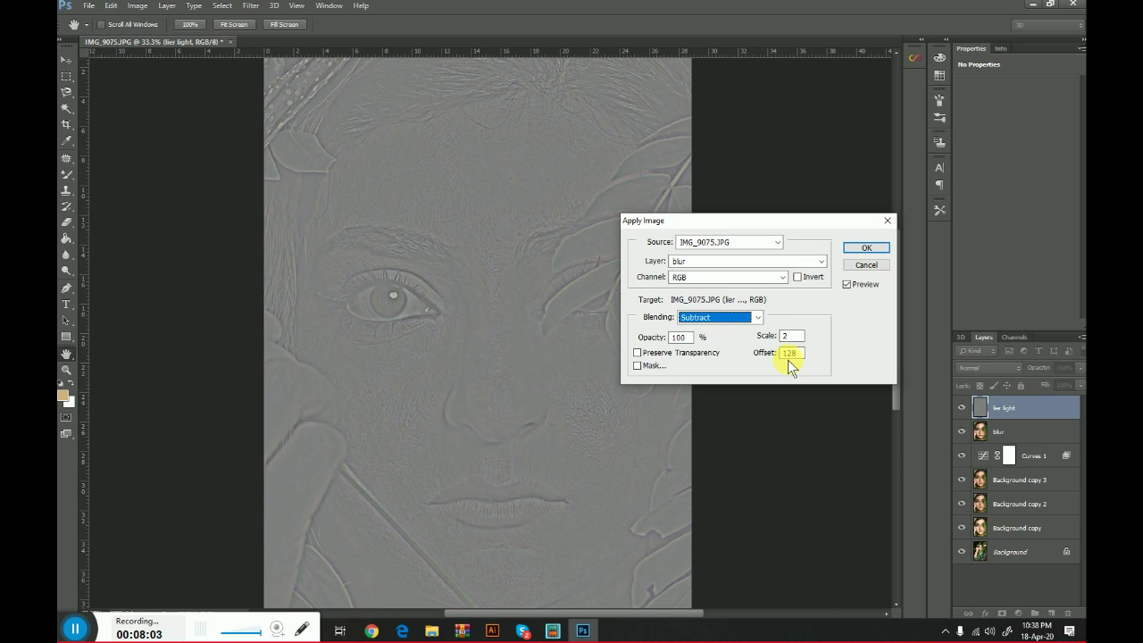
{"action": "left_click", "coordinate": [866, 248]}
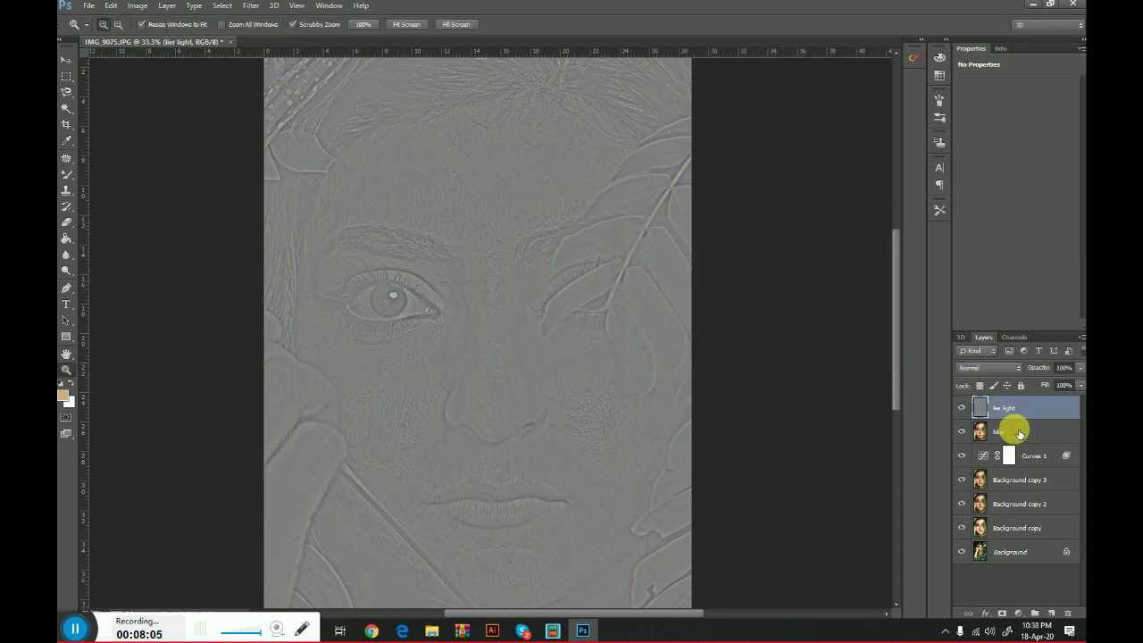
Change the lier light layer's blend mode to Linear Light
{"action": "right_click", "coordinate": [385, 364]}
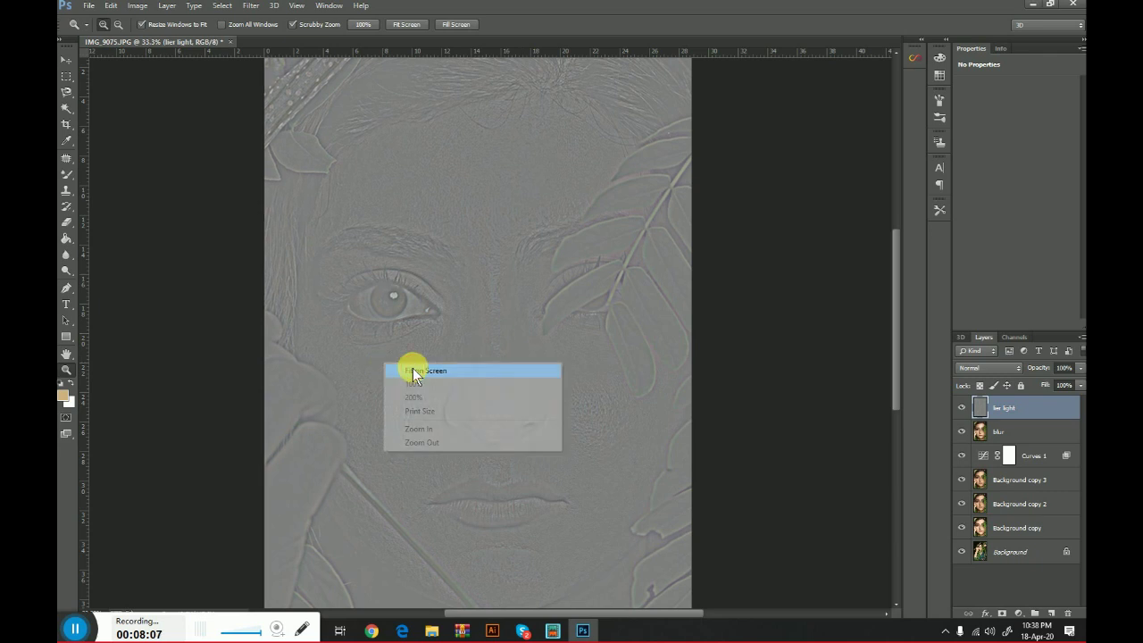
{"action": "left_click", "coordinate": [413, 369]}
{"action": "right_click", "coordinate": [454, 370]}
{"action": "left_click", "coordinate": [504, 448]}
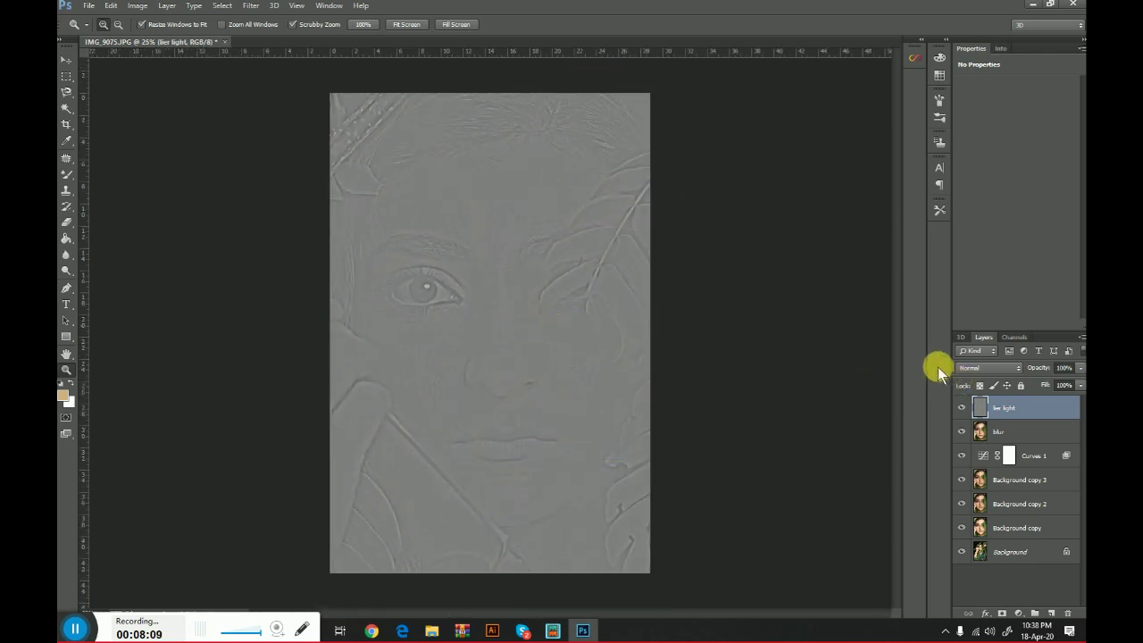
{"action": "left_click", "coordinate": [984, 367]}
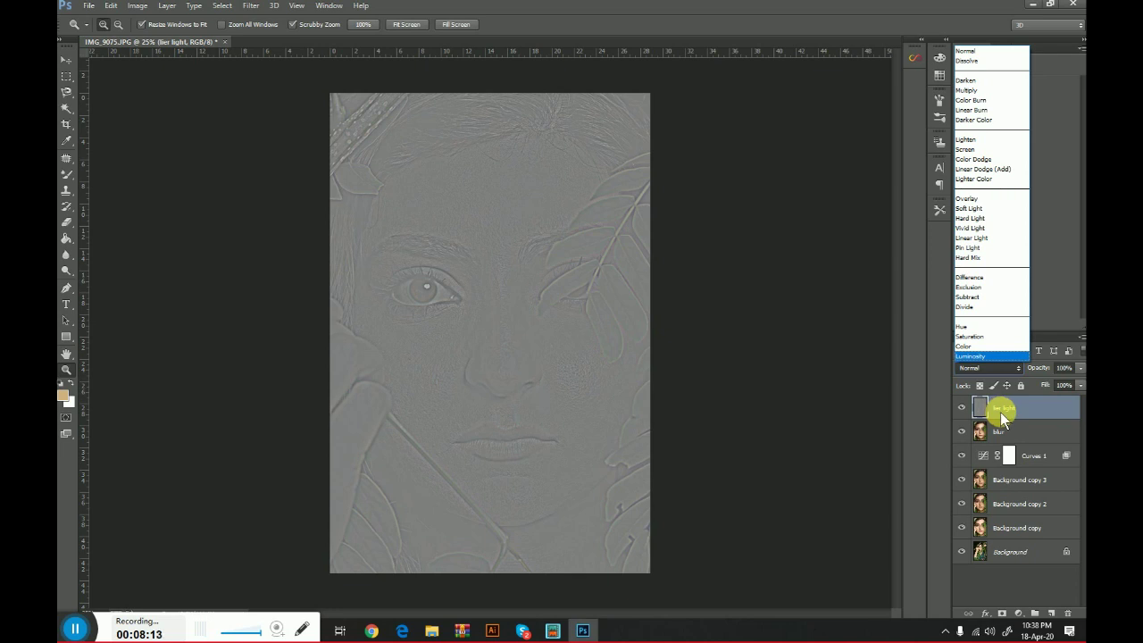
{"action": "left_click", "coordinate": [990, 238]}
Activate the blur layer and outline the forehead skin between hairline and eyebrows with the Lasso tool at a 5-pixel feather
{"action": "left_click", "coordinate": [454, 363]}
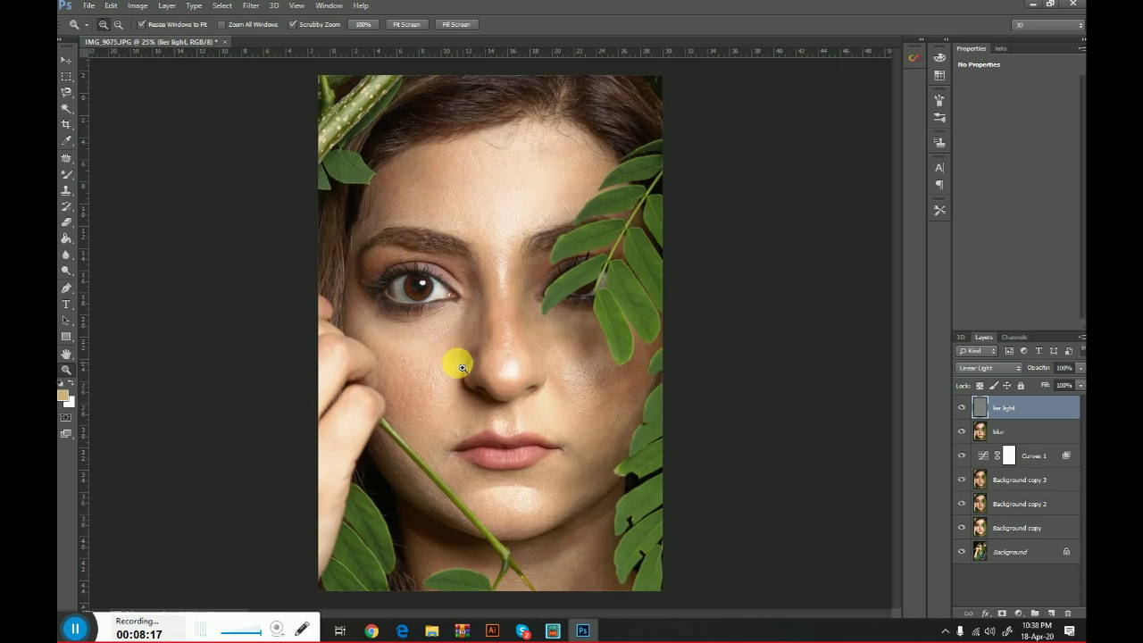
{"action": "left_click", "coordinate": [541, 347]}
{"action": "scroll", "coordinate": [446, 419], "scroll_direction": "up", "scroll_amount": 3}
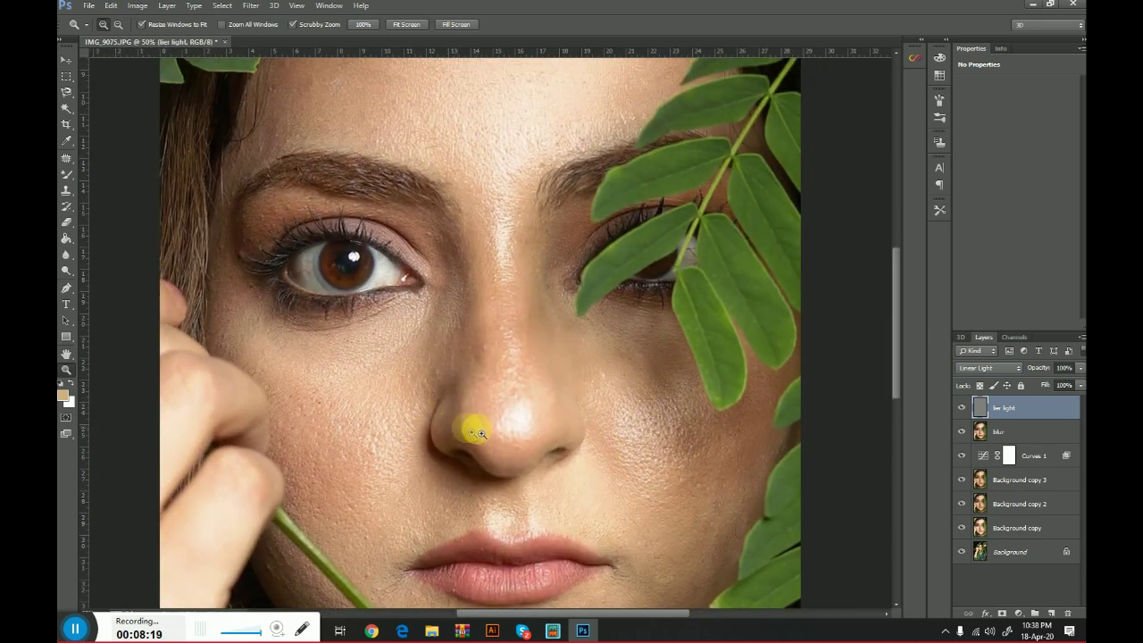
{"action": "left_click", "coordinate": [998, 431]}
{"action": "left_click", "coordinate": [628, 280]}
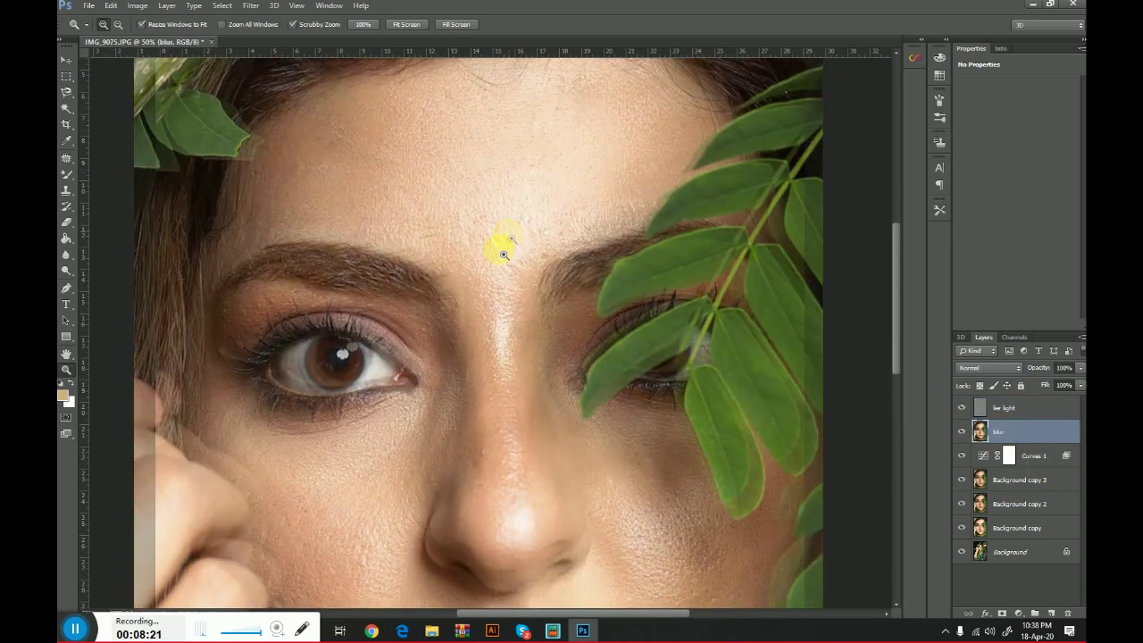
{"action": "scroll", "coordinate": [500, 242], "scroll_direction": "up", "scroll_amount": 3}
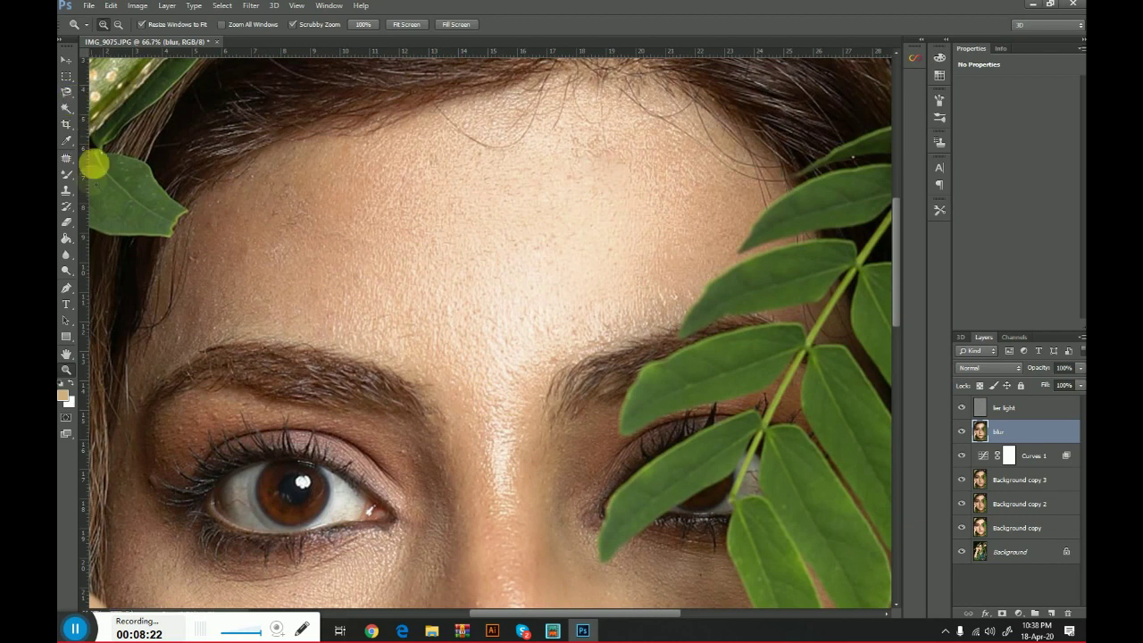
{"action": "right_click", "coordinate": [66, 91]}
{"action": "left_click", "coordinate": [107, 86]}
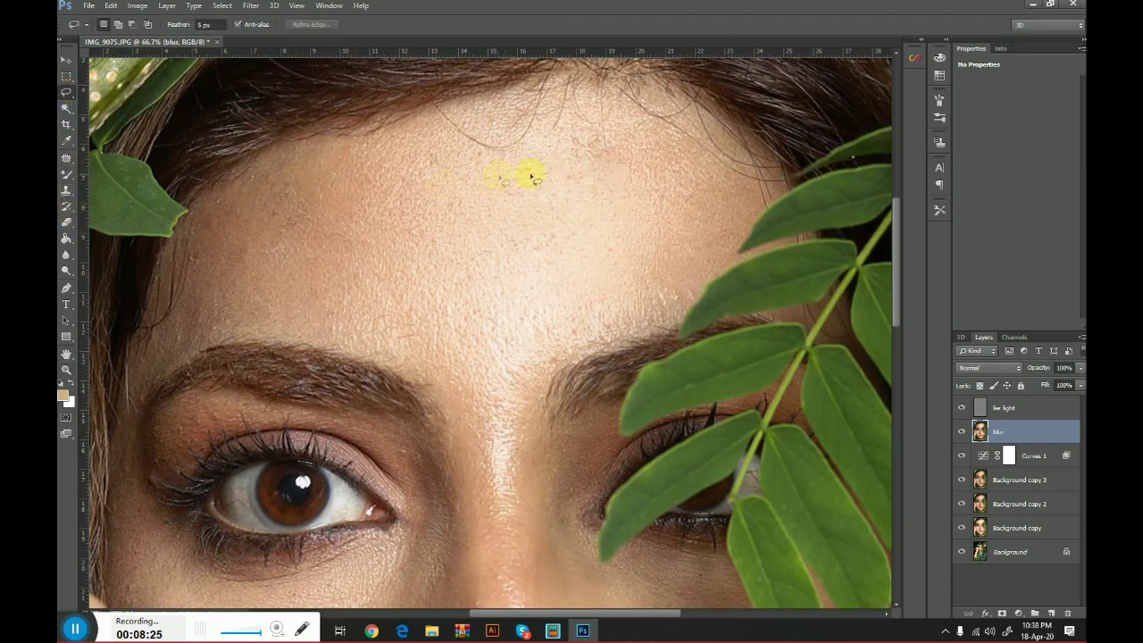
{"action": "mouse_move", "coordinate": [799, 168]}
{"action": "left_mouse_down"}
{"action": "mouse_move", "coordinate": [738, 103]}
{"action": "mouse_move", "coordinate": [654, 67]}
{"action": "mouse_move", "coordinate": [539, 63]}
{"action": "mouse_move", "coordinate": [430, 76]}
{"action": "mouse_move", "coordinate": [310, 115]}
{"action": "mouse_move", "coordinate": [204, 201]}
{"action": "mouse_move", "coordinate": [117, 320]}
{"action": "mouse_move", "coordinate": [112, 405]}
{"action": "mouse_move", "coordinate": [133, 408]}
{"action": "mouse_move", "coordinate": [167, 374]}
{"action": "mouse_move", "coordinate": [326, 350]}
{"action": "left_mouse_up"}
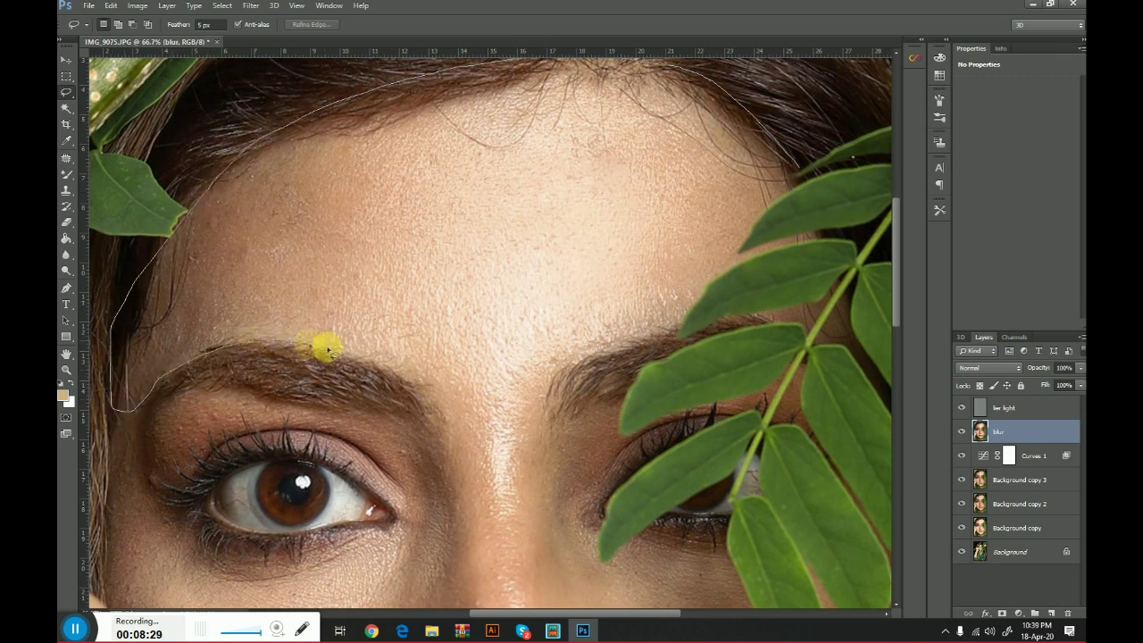
{"action": "mouse_move", "coordinate": [609, 362]}
{"action": "left_mouse_down"}
{"action": "mouse_move", "coordinate": [708, 321]}
{"action": "mouse_move", "coordinate": [720, 263]}
{"action": "mouse_move", "coordinate": [798, 239]}
{"action": "mouse_move", "coordinate": [794, 167]}
{"action": "left_mouse_up"}
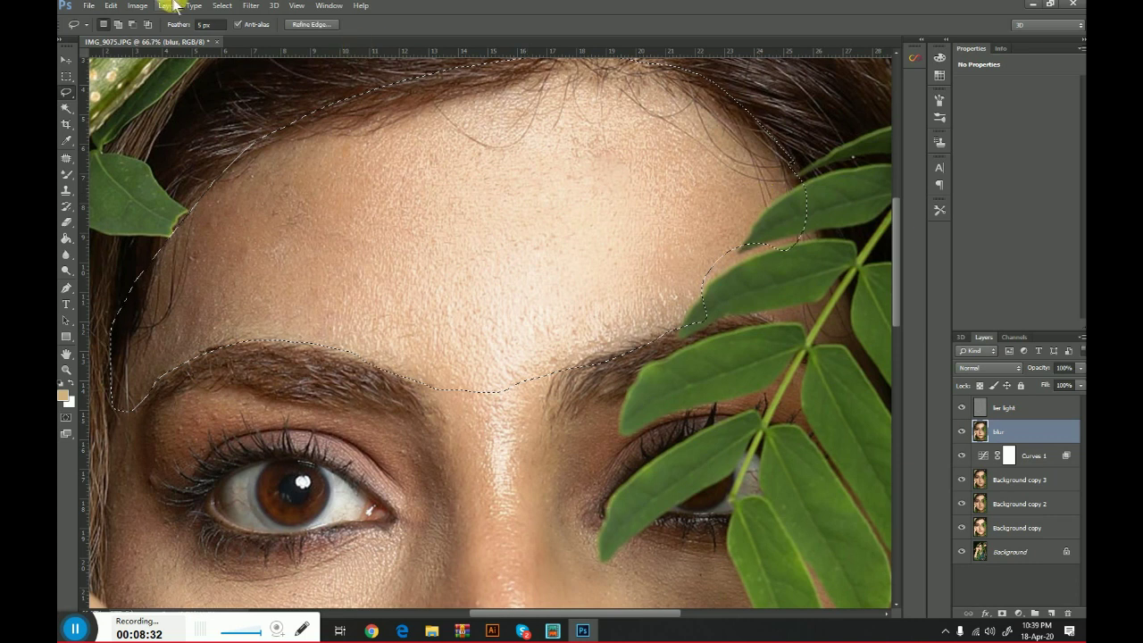
Apply a Gaussian Blur with a 12-pixel radius to the selected forehead, repeat the filter and deselect
{"action": "left_click", "coordinate": [248, 7]}
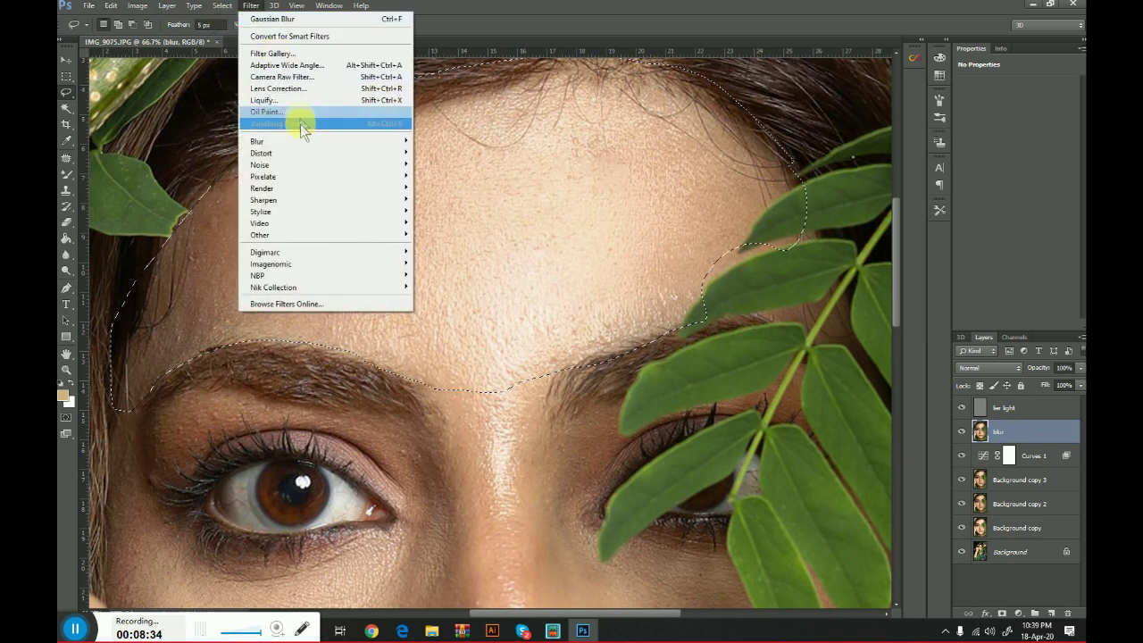
{"action": "mouse_move", "coordinate": [314, 139]}
{"action": "left_click", "coordinate": [446, 227]}
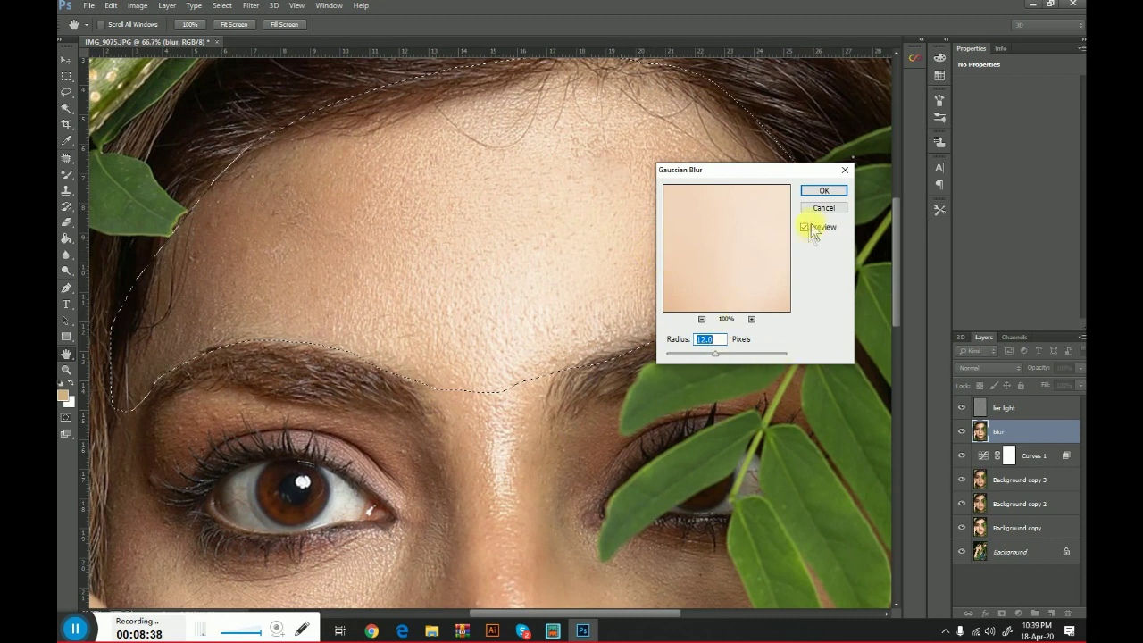
{"action": "left_click", "coordinate": [825, 192]}
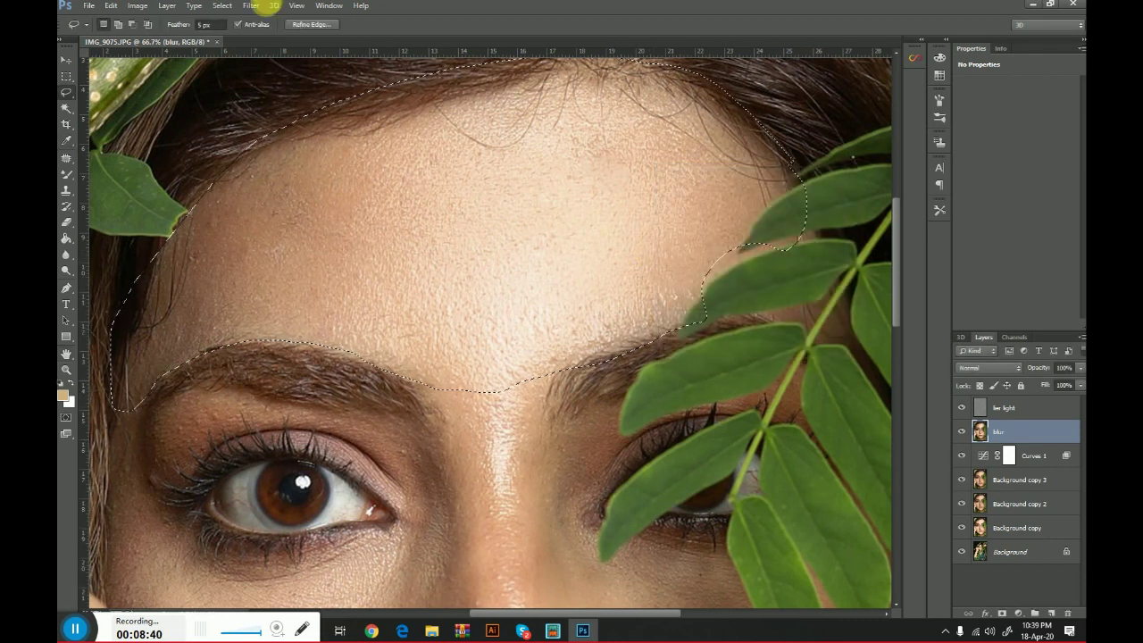
{"action": "left_click", "coordinate": [257, 5]}
{"action": "left_click", "coordinate": [522, 14]}
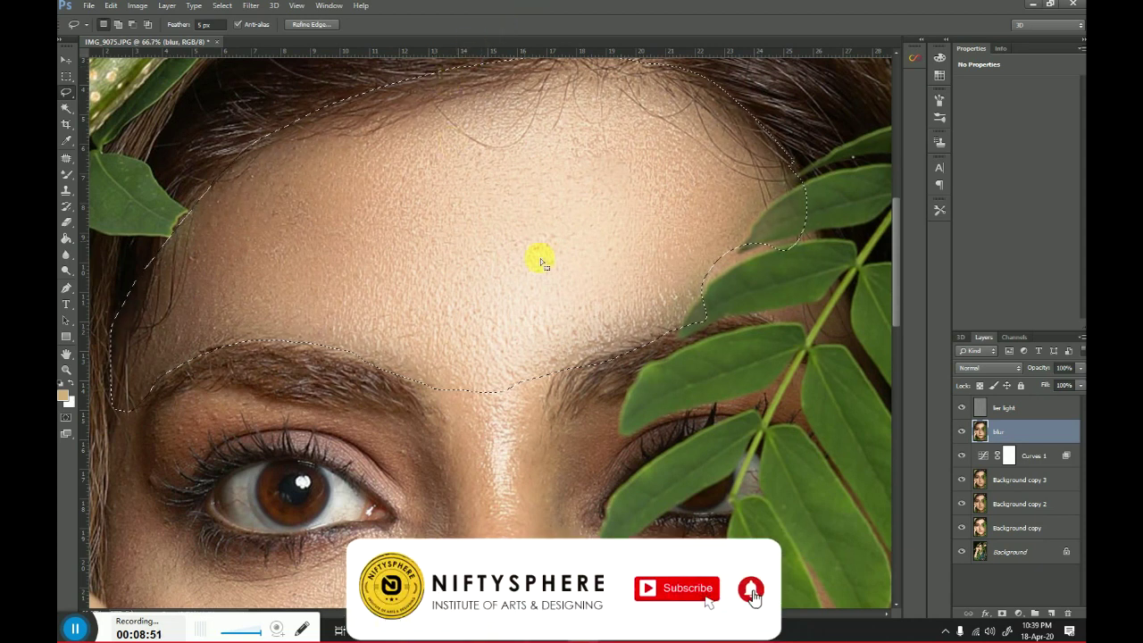
{"action": "key", "text": "ctrl+d"}
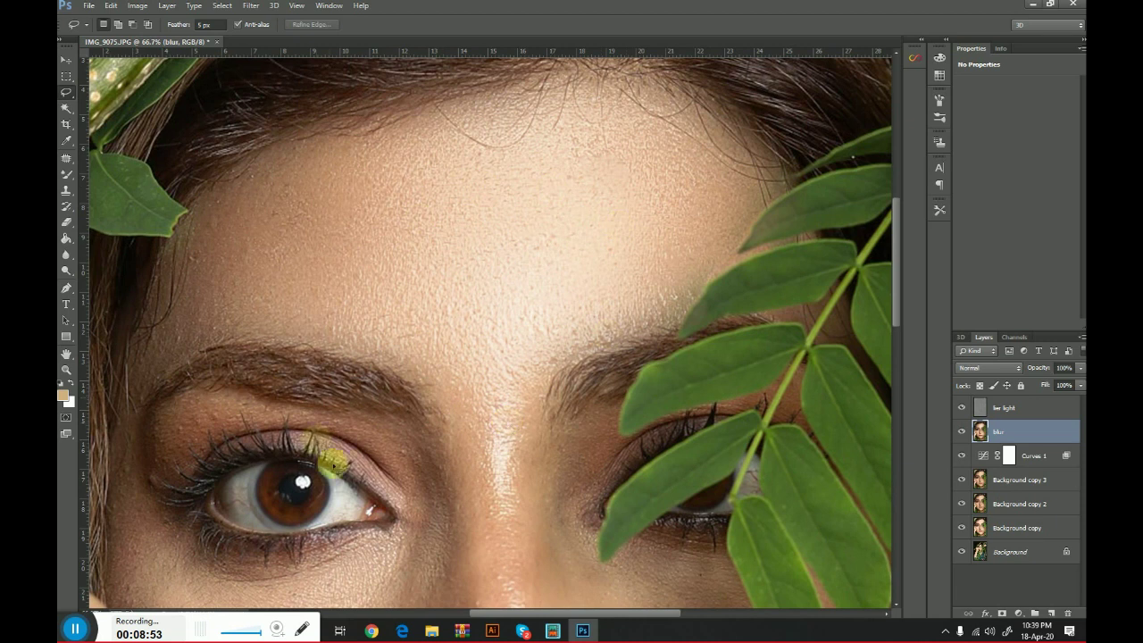
Lasso the nose highlight from between the eyebrows down to the tip and reapply the Gaussian Blur to it
{"action": "left_click_drag", "start_coordinate": [541, 454], "coordinate": [531, 343]}
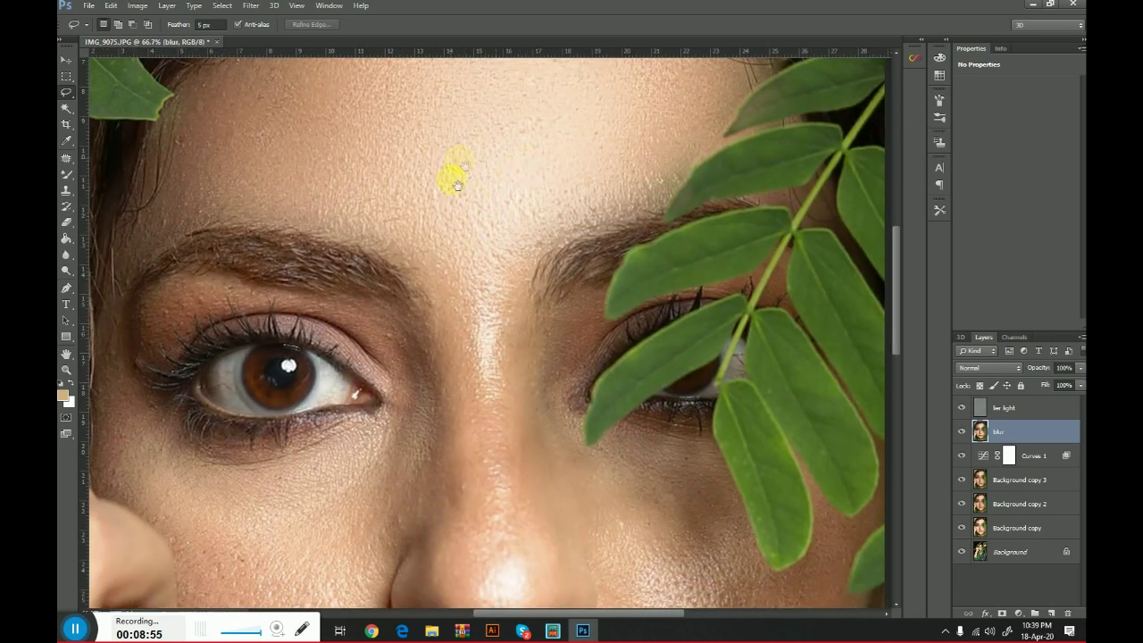
{"action": "left_click_drag", "start_coordinate": [548, 365], "coordinate": [535, 306]}
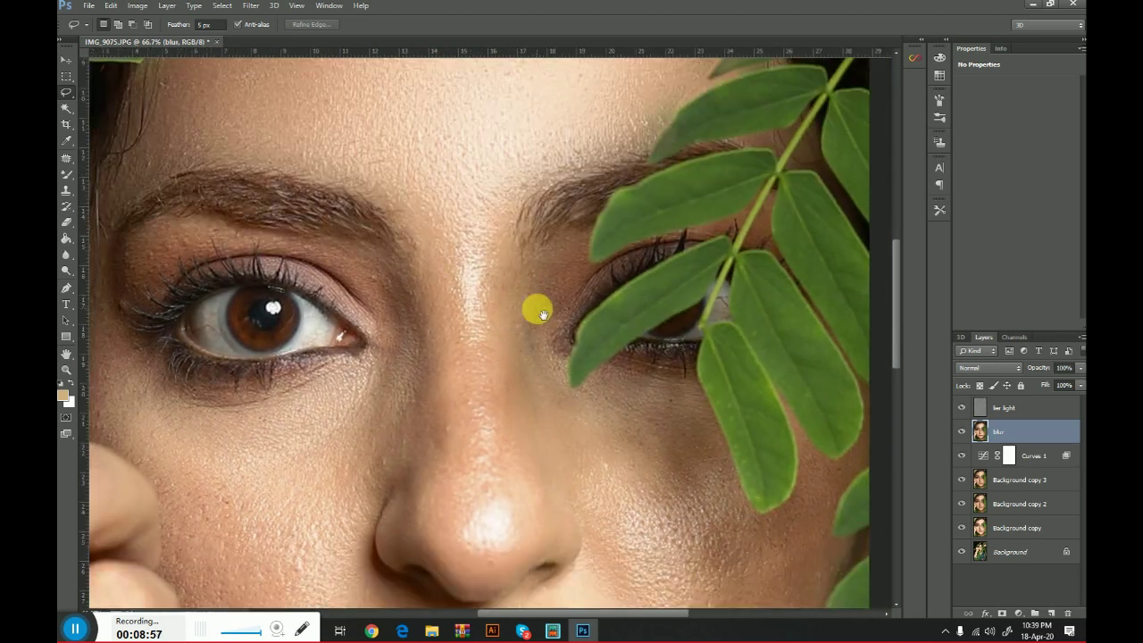
{"action": "mouse_move", "coordinate": [398, 214]}
{"action": "left_mouse_down"}
{"action": "mouse_move", "coordinate": [453, 334]}
{"action": "mouse_move", "coordinate": [435, 480]}
{"action": "mouse_move", "coordinate": [444, 541]}
{"action": "left_mouse_up"}
{"action": "mouse_move", "coordinate": [539, 487]}
{"action": "left_mouse_down"}
{"action": "mouse_move", "coordinate": [503, 358]}
{"action": "mouse_move", "coordinate": [506, 262]}
{"action": "left_mouse_up"}
{"action": "left_click_drag", "start_coordinate": [419, 206], "coordinate": [417, 207]}
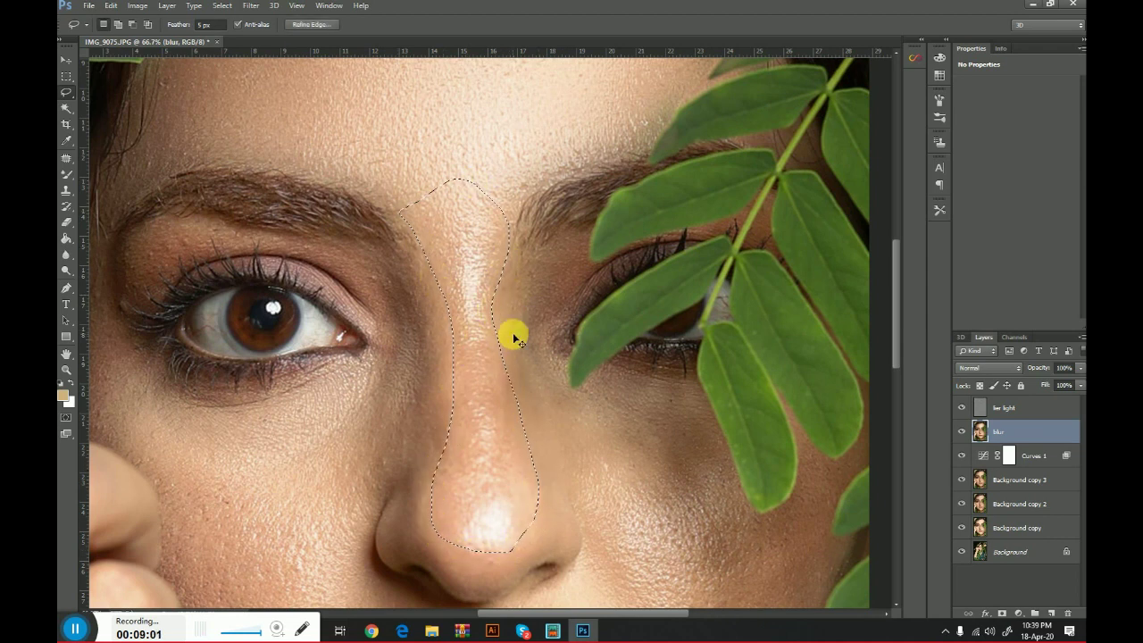
{"action": "left_click", "coordinate": [512, 336]}
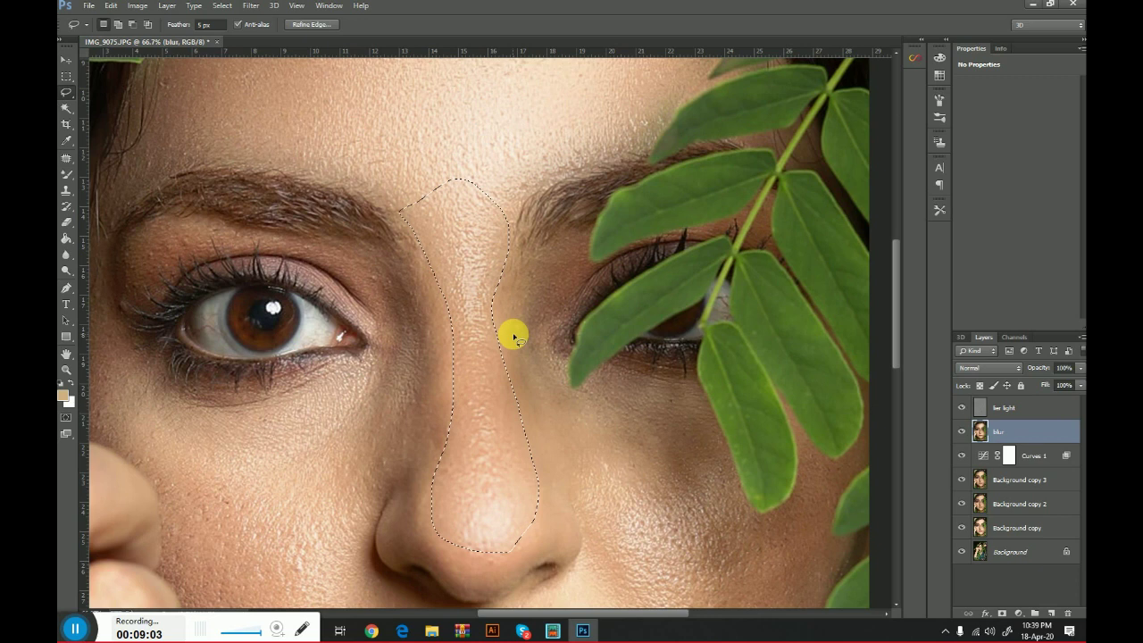
Lasso the upper eyelid and adjoining side of the nose around each eye in turn, reapply the Gaussian Blur and deselect
{"action": "mouse_move", "coordinate": [431, 321]}
{"action": "left_mouse_down"}
{"action": "mouse_move", "coordinate": [444, 436]}
{"action": "mouse_move", "coordinate": [436, 533]}
{"action": "mouse_move", "coordinate": [393, 523]}
{"action": "mouse_move", "coordinate": [362, 438]}
{"action": "mouse_move", "coordinate": [377, 334]}
{"action": "mouse_move", "coordinate": [235, 279]}
{"action": "mouse_move", "coordinate": [115, 314]}
{"action": "mouse_move", "coordinate": [146, 237]}
{"action": "mouse_move", "coordinate": [262, 224]}
{"action": "mouse_move", "coordinate": [389, 236]}
{"action": "left_mouse_up"}
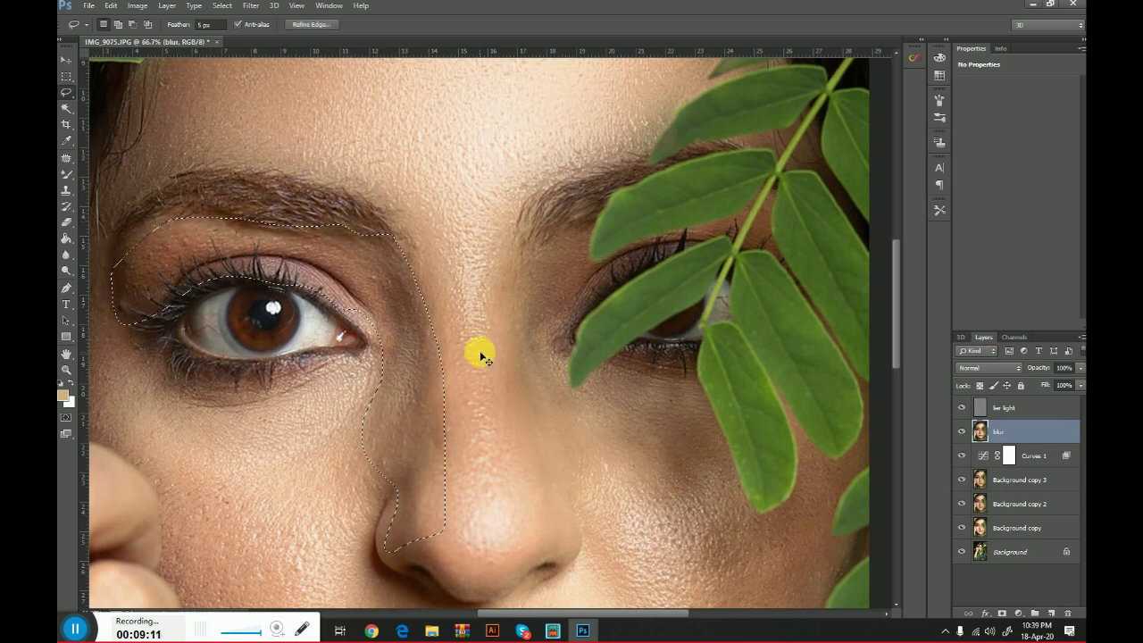
{"action": "key", "text": "ctrl+d"}
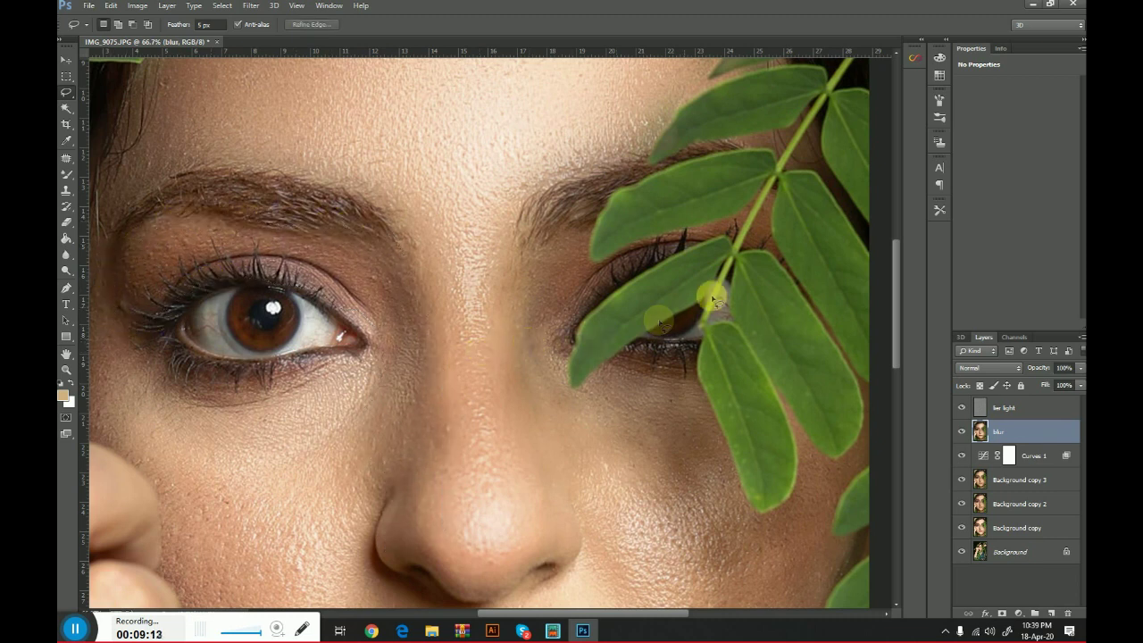
{"action": "mouse_move", "coordinate": [797, 270]}
{"action": "left_mouse_down"}
{"action": "mouse_move", "coordinate": [699, 236]}
{"action": "mouse_move", "coordinate": [576, 296]}
{"action": "mouse_move", "coordinate": [545, 474]}
{"action": "mouse_move", "coordinate": [557, 518]}
{"action": "mouse_move", "coordinate": [490, 463]}
{"action": "mouse_move", "coordinate": [510, 283]}
{"action": "mouse_move", "coordinate": [637, 210]}
{"action": "mouse_move", "coordinate": [758, 198]}
{"action": "mouse_move", "coordinate": [802, 268]}
{"action": "left_mouse_up"}
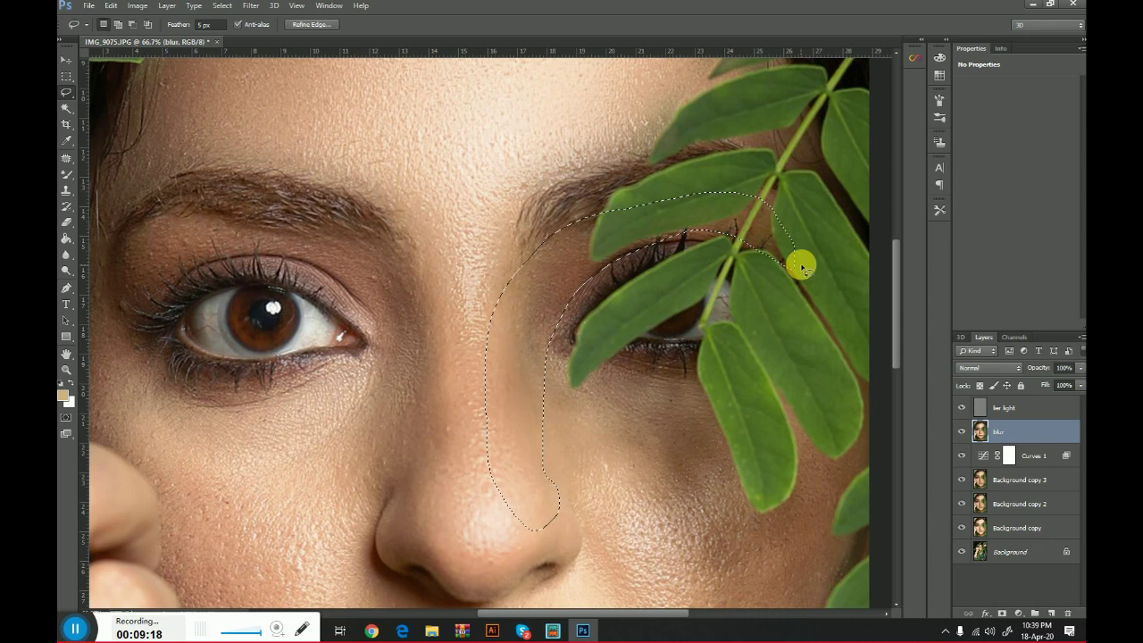
{"action": "key", "text": "ctrl+d"}
Lasso each under-eye and cheek area in turn, reapply the Gaussian Blur to smooth it and deselect
{"action": "left_click_drag", "start_coordinate": [536, 390], "coordinate": [597, 263]}
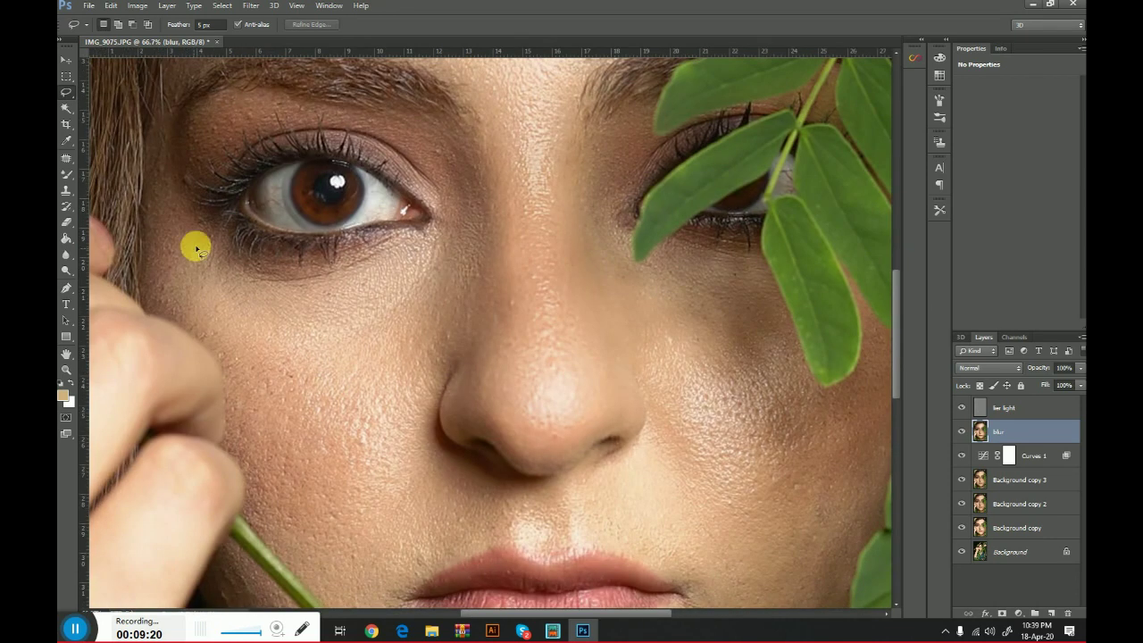
{"action": "mouse_move", "coordinate": [145, 164]}
{"action": "left_mouse_down"}
{"action": "mouse_move", "coordinate": [140, 252]}
{"action": "mouse_move", "coordinate": [150, 303]}
{"action": "mouse_move", "coordinate": [215, 369]}
{"action": "mouse_move", "coordinate": [246, 507]}
{"action": "mouse_move", "coordinate": [271, 533]}
{"action": "mouse_move", "coordinate": [355, 538]}
{"action": "mouse_move", "coordinate": [407, 496]}
{"action": "mouse_move", "coordinate": [420, 378]}
{"action": "mouse_move", "coordinate": [449, 291]}
{"action": "mouse_move", "coordinate": [441, 234]}
{"action": "mouse_move", "coordinate": [296, 238]}
{"action": "mouse_move", "coordinate": [223, 221]}
{"action": "mouse_move", "coordinate": [147, 165]}
{"action": "left_mouse_up"}
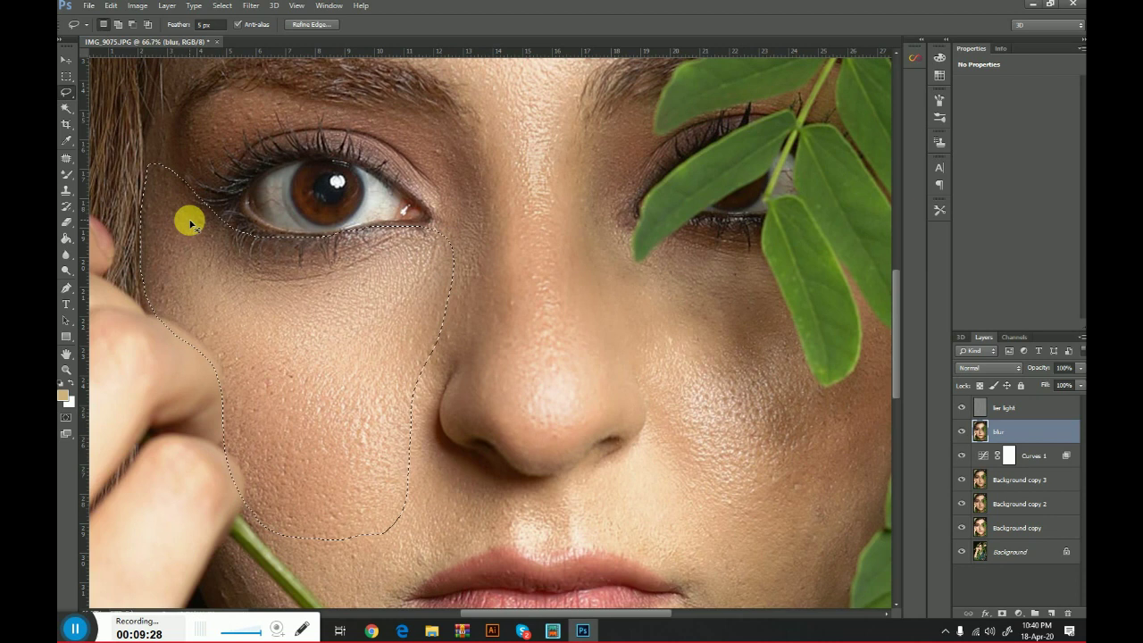
{"action": "key", "text": "ctrl+d"}
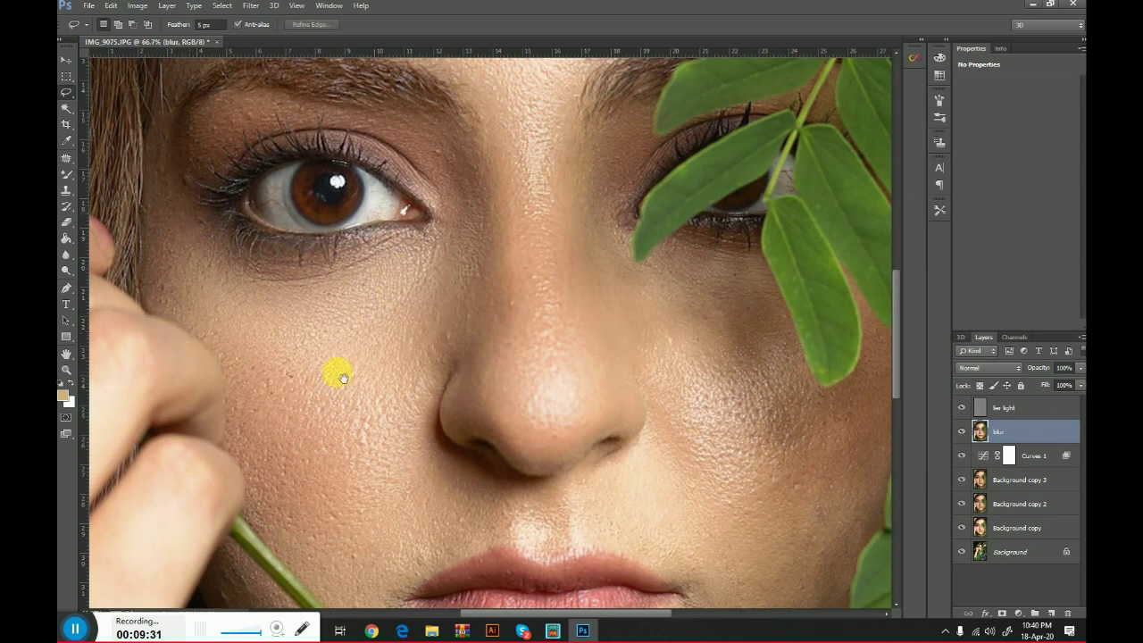
{"action": "scroll", "coordinate": [339, 375], "scroll_direction": "right", "scroll_amount": 3}
{"action": "mouse_move", "coordinate": [523, 207]}
{"action": "left_mouse_down"}
{"action": "mouse_move", "coordinate": [699, 234]}
{"action": "mouse_move", "coordinate": [831, 292]}
{"action": "mouse_move", "coordinate": [815, 395]}
{"action": "mouse_move", "coordinate": [777, 482]}
{"action": "mouse_move", "coordinate": [651, 556]}
{"action": "mouse_move", "coordinate": [558, 508]}
{"action": "mouse_move", "coordinate": [583, 455]}
{"action": "mouse_move", "coordinate": [536, 347]}
{"action": "mouse_move", "coordinate": [515, 234]}
{"action": "left_mouse_up"}
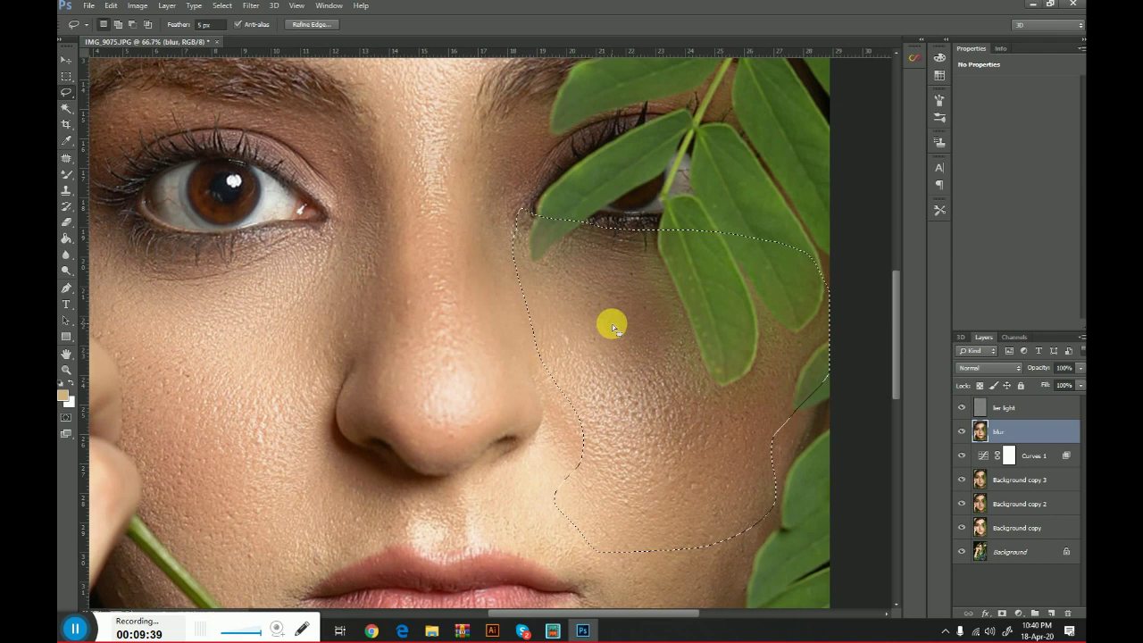
{"action": "key", "text": "ctrl+d"}
Lasso the skin between the nose and upper lip, including the mouth corners, reapply the Gaussian Blur and deselect
{"action": "left_click_drag", "start_coordinate": [625, 403], "coordinate": [641, 333]}
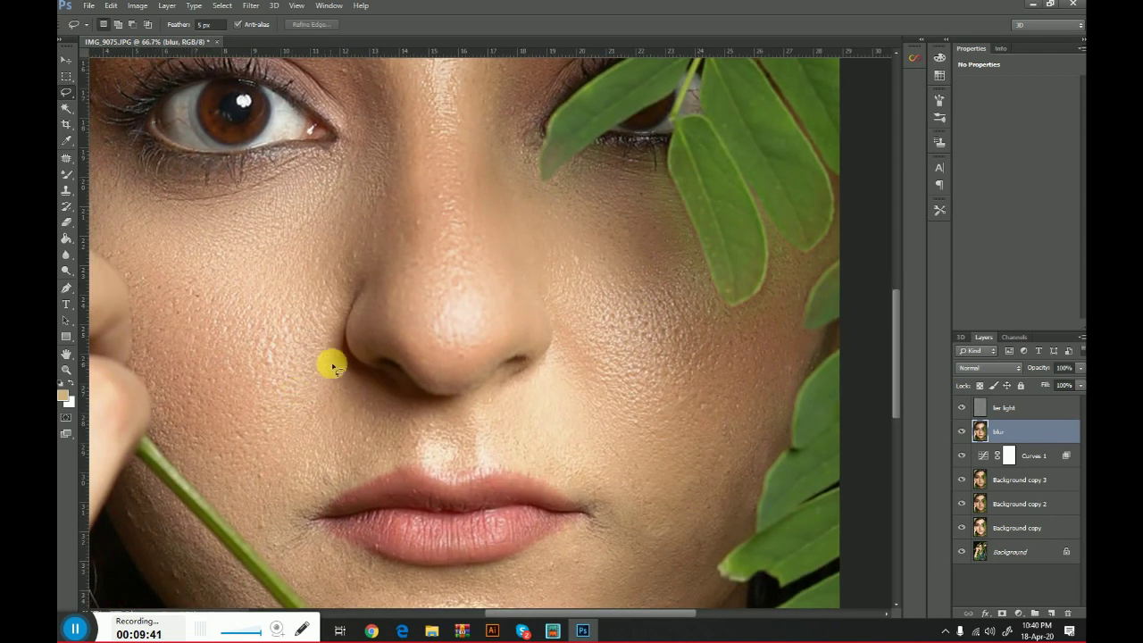
{"action": "mouse_move", "coordinate": [310, 402]}
{"action": "left_mouse_down"}
{"action": "mouse_move", "coordinate": [311, 521]}
{"action": "mouse_move", "coordinate": [363, 474]}
{"action": "mouse_move", "coordinate": [437, 473]}
{"action": "mouse_move", "coordinate": [498, 478]}
{"action": "mouse_move", "coordinate": [612, 526]}
{"action": "mouse_move", "coordinate": [703, 457]}
{"action": "mouse_move", "coordinate": [625, 394]}
{"action": "mouse_move", "coordinate": [325, 397]}
{"action": "left_mouse_up"}
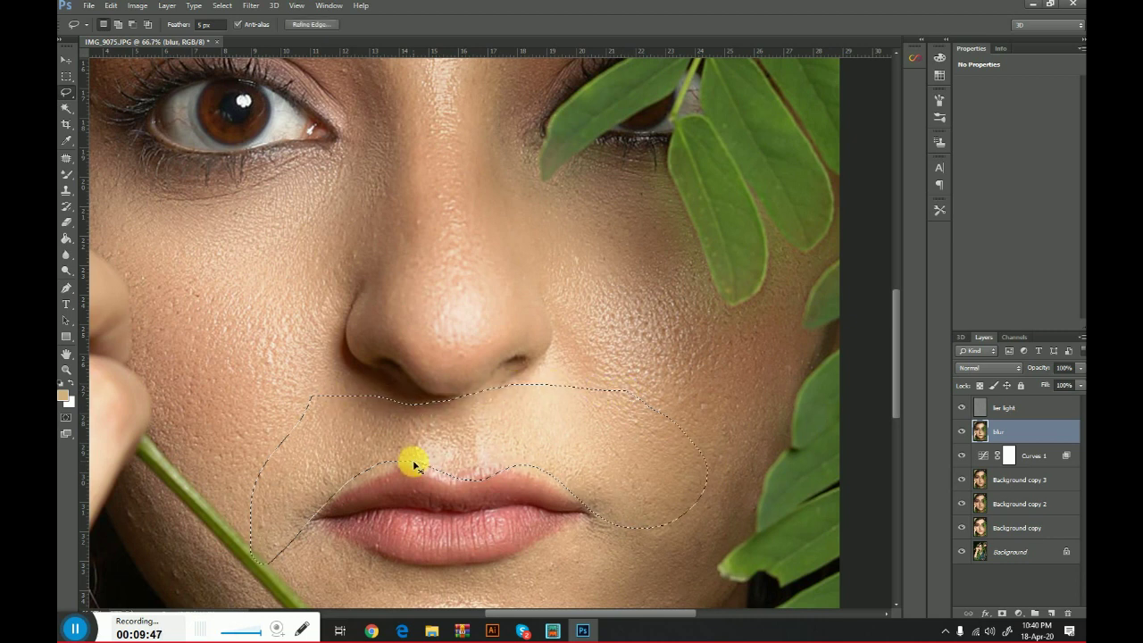
{"action": "left_click", "coordinate": [696, 352]}
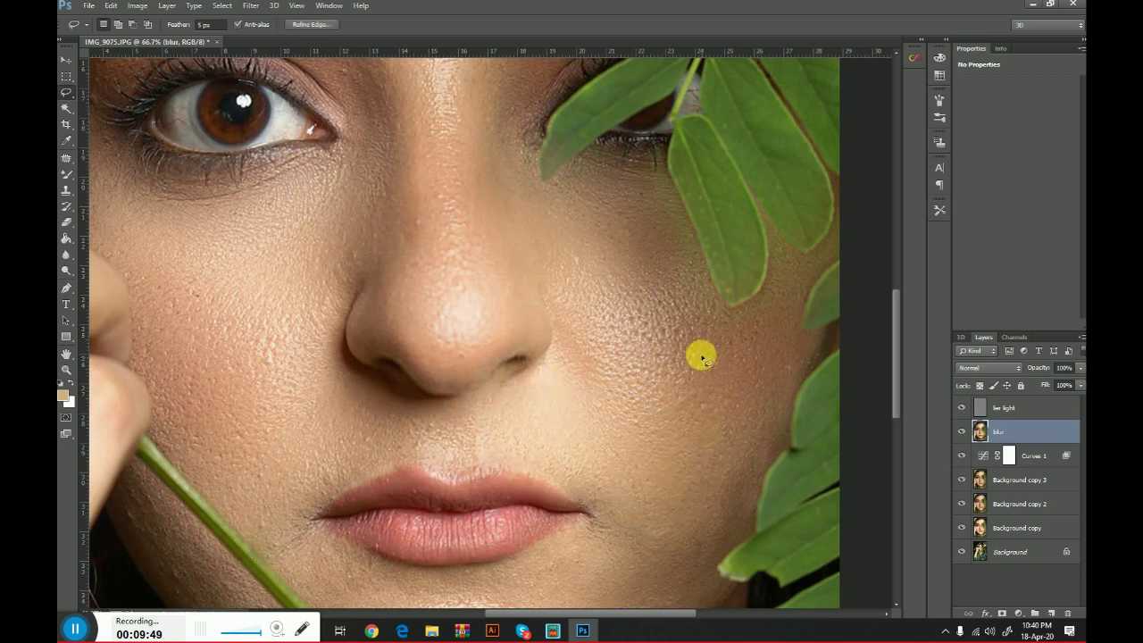
Lasso the chin below the lips and the lower cheek along the jaw beside the leaves, reapplying the Gaussian Blur to each
{"action": "left_click", "coordinate": [544, 235]}
{"action": "scroll", "coordinate": [466, 262], "scroll_direction": "down", "scroll_amount": 3}
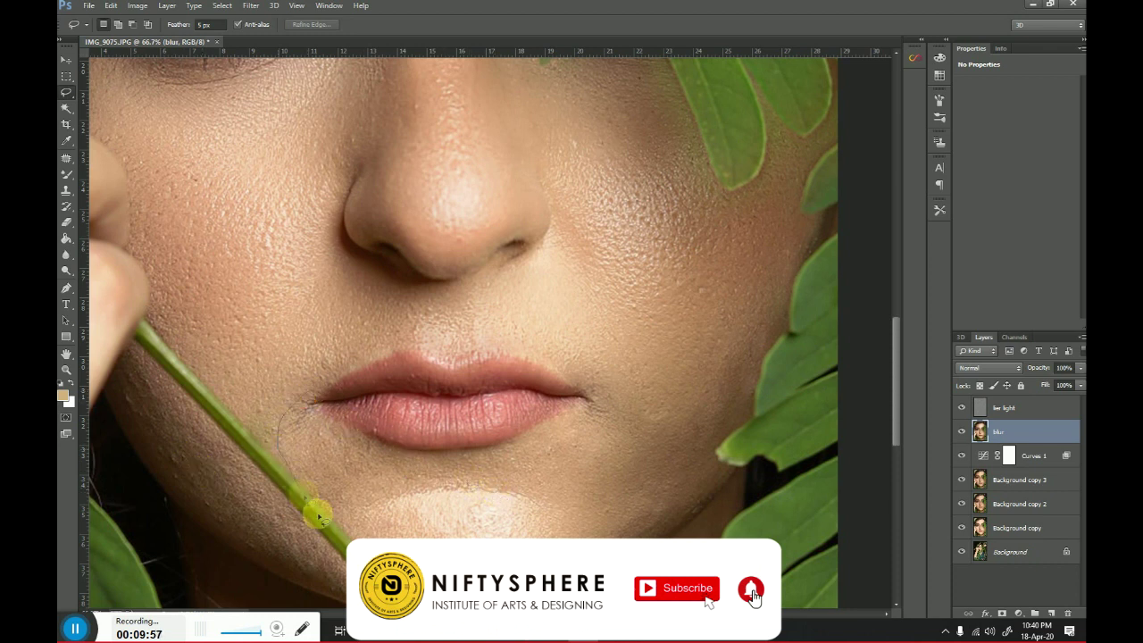
{"action": "mouse_move", "coordinate": [418, 616]}
{"action": "left_mouse_down"}
{"action": "mouse_move", "coordinate": [608, 553]}
{"action": "mouse_move", "coordinate": [652, 481]}
{"action": "mouse_move", "coordinate": [646, 414]}
{"action": "mouse_move", "coordinate": [600, 401]}
{"action": "mouse_move", "coordinate": [508, 446]}
{"action": "mouse_move", "coordinate": [425, 451]}
{"action": "mouse_move", "coordinate": [336, 442]}
{"action": "mouse_move", "coordinate": [321, 411]}
{"action": "mouse_move", "coordinate": [342, 520]}
{"action": "left_mouse_up"}
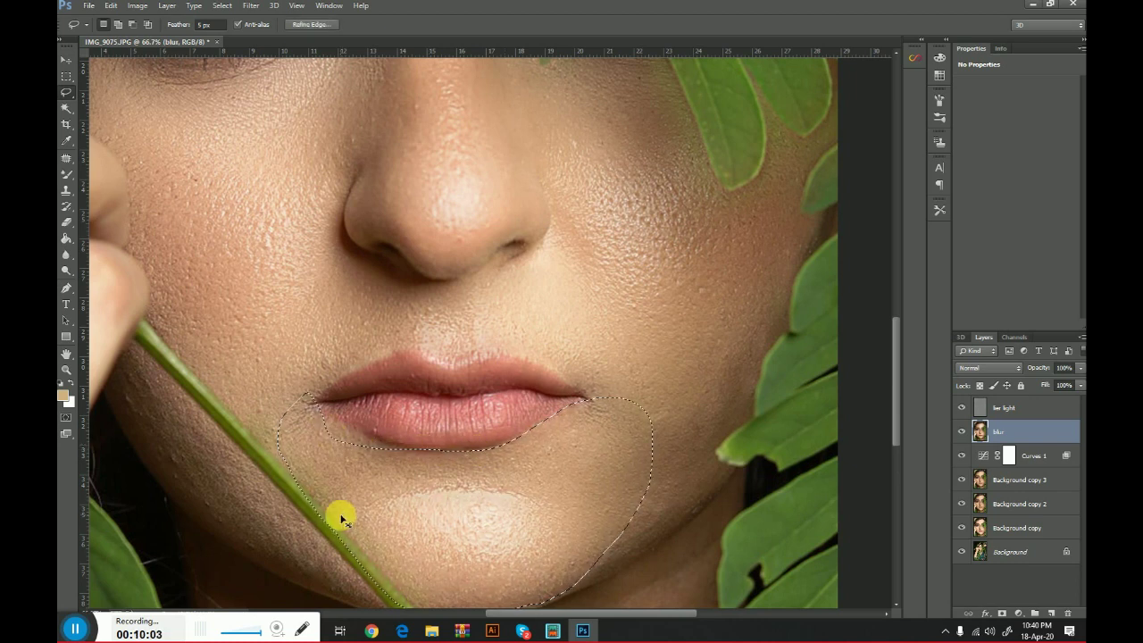
{"action": "left_click_drag", "start_coordinate": [681, 456], "coordinate": [631, 438]}
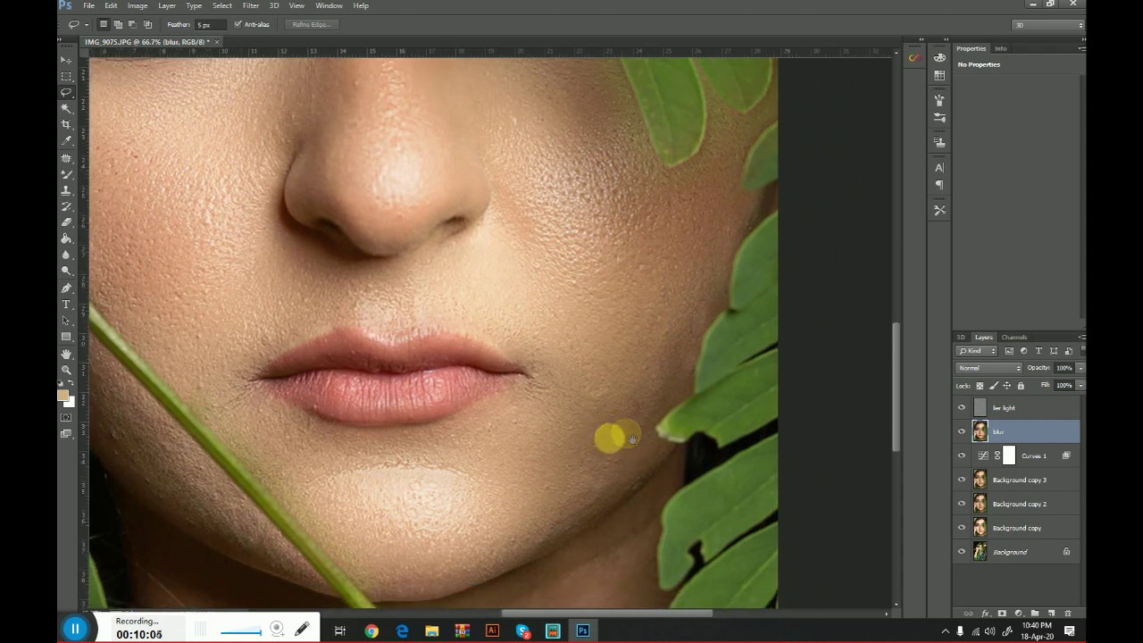
{"action": "mouse_move", "coordinate": [744, 189]}
{"action": "left_mouse_down"}
{"action": "mouse_move", "coordinate": [635, 267]}
{"action": "mouse_move", "coordinate": [538, 359]}
{"action": "mouse_move", "coordinate": [487, 470]}
{"action": "mouse_move", "coordinate": [505, 529]}
{"action": "mouse_move", "coordinate": [531, 557]}
{"action": "mouse_move", "coordinate": [577, 541]}
{"action": "mouse_move", "coordinate": [723, 392]}
{"action": "mouse_move", "coordinate": [767, 239]}
{"action": "left_mouse_up"}
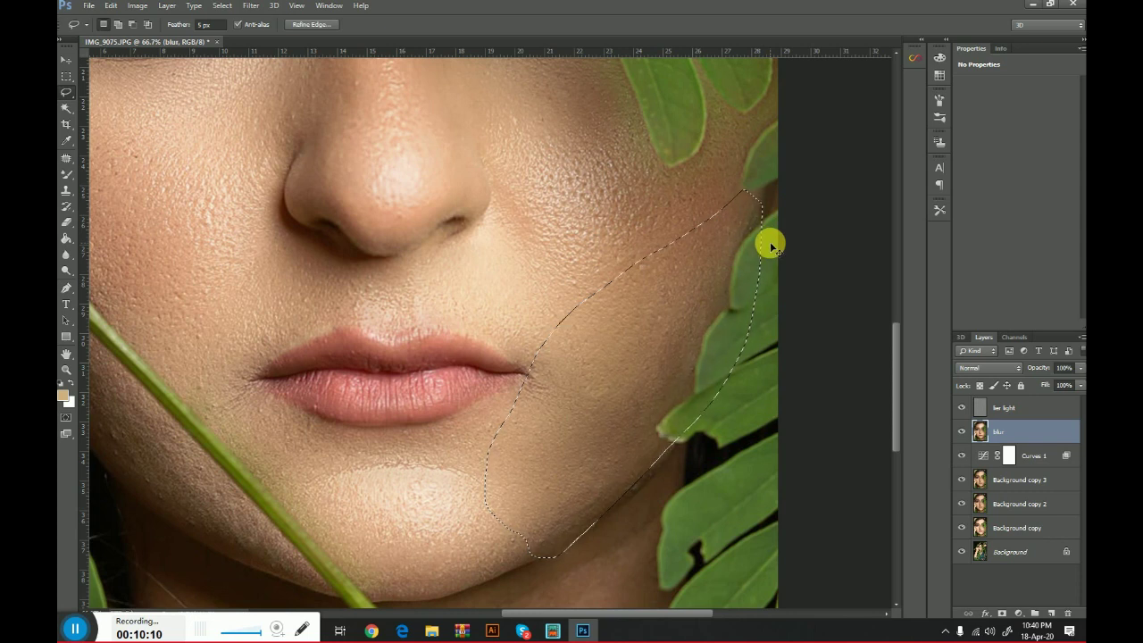
{"action": "key", "text": "ctrl+d"}
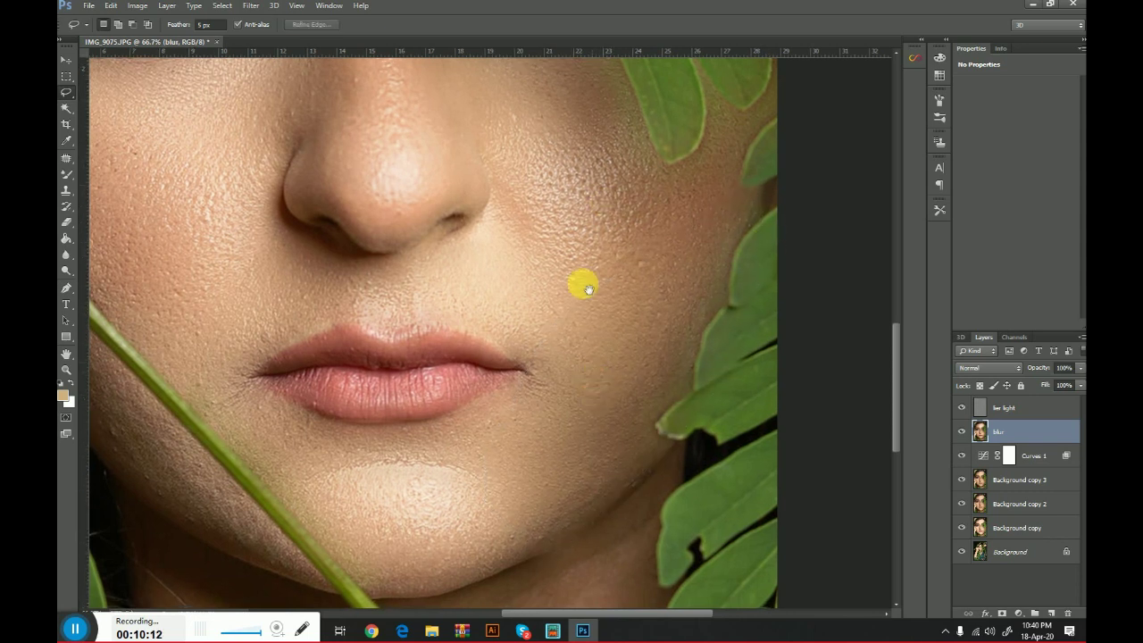
Lasso the neck below the jawline down to the image edge, reapply the Gaussian Blur and deselect
{"action": "scroll", "coordinate": [581, 283], "scroll_direction": "down", "scroll_amount": 5}
{"action": "mouse_move", "coordinate": [122, 313]}
{"action": "left_mouse_down"}
{"action": "mouse_move", "coordinate": [124, 466]}
{"action": "mouse_move", "coordinate": [190, 611]}
{"action": "mouse_move", "coordinate": [621, 629]}
{"action": "mouse_move", "coordinate": [707, 514]}
{"action": "mouse_move", "coordinate": [716, 318]}
{"action": "mouse_move", "coordinate": [705, 260]}
{"action": "mouse_move", "coordinate": [661, 263]}
{"action": "mouse_move", "coordinate": [611, 307]}
{"action": "mouse_move", "coordinate": [461, 389]}
{"action": "mouse_move", "coordinate": [235, 383]}
{"action": "mouse_move", "coordinate": [129, 314]}
{"action": "left_mouse_up"}
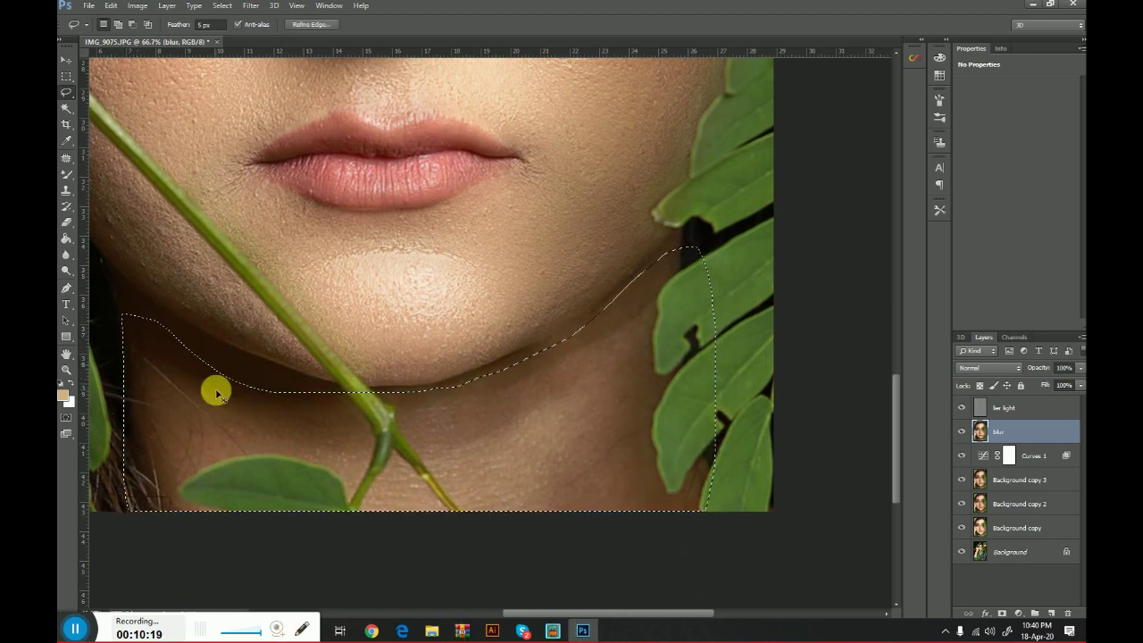
{"action": "left_click", "coordinate": [223, 383]}
{"action": "left_click", "coordinate": [66, 368]}
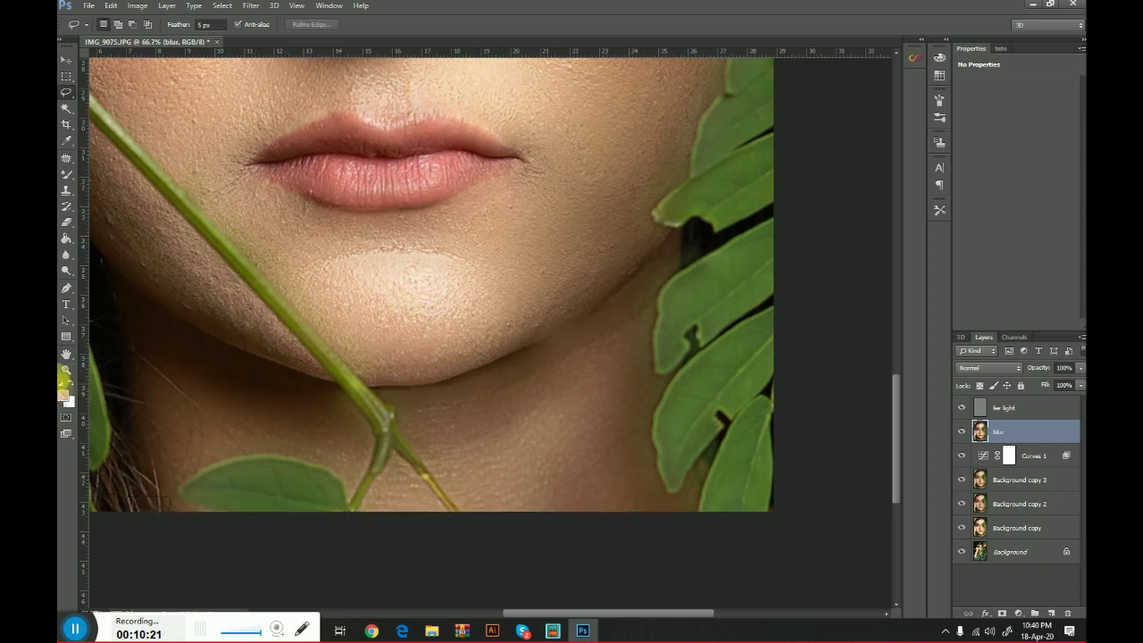
{"action": "right_click", "coordinate": [437, 368]}
{"action": "left_click", "coordinate": [500, 374]}
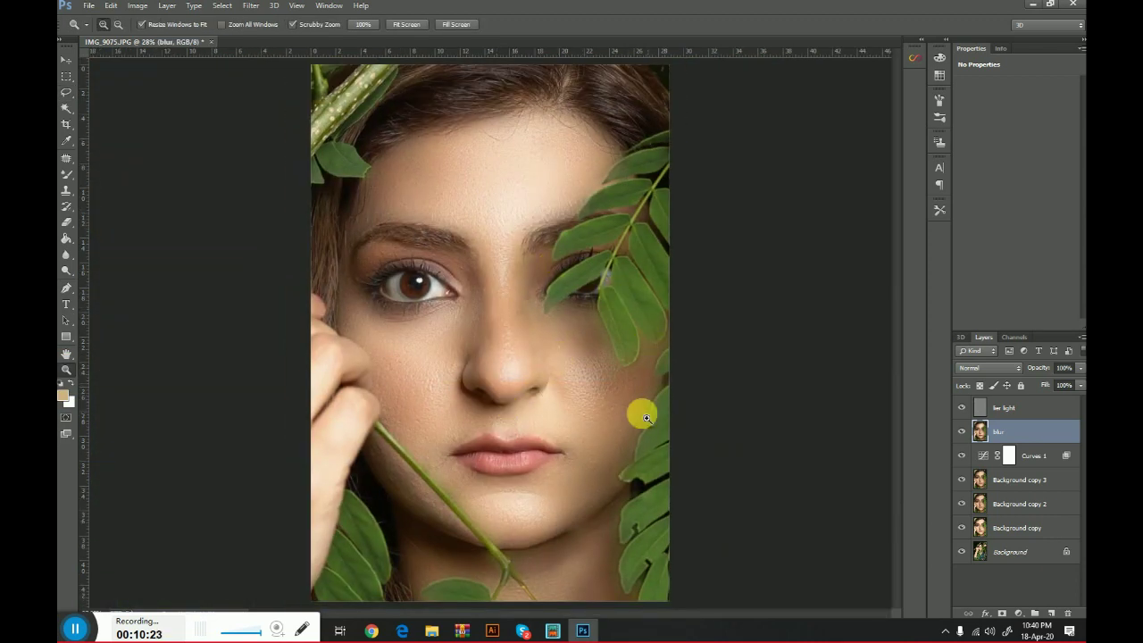
{"action": "left_click", "coordinate": [518, 497]}
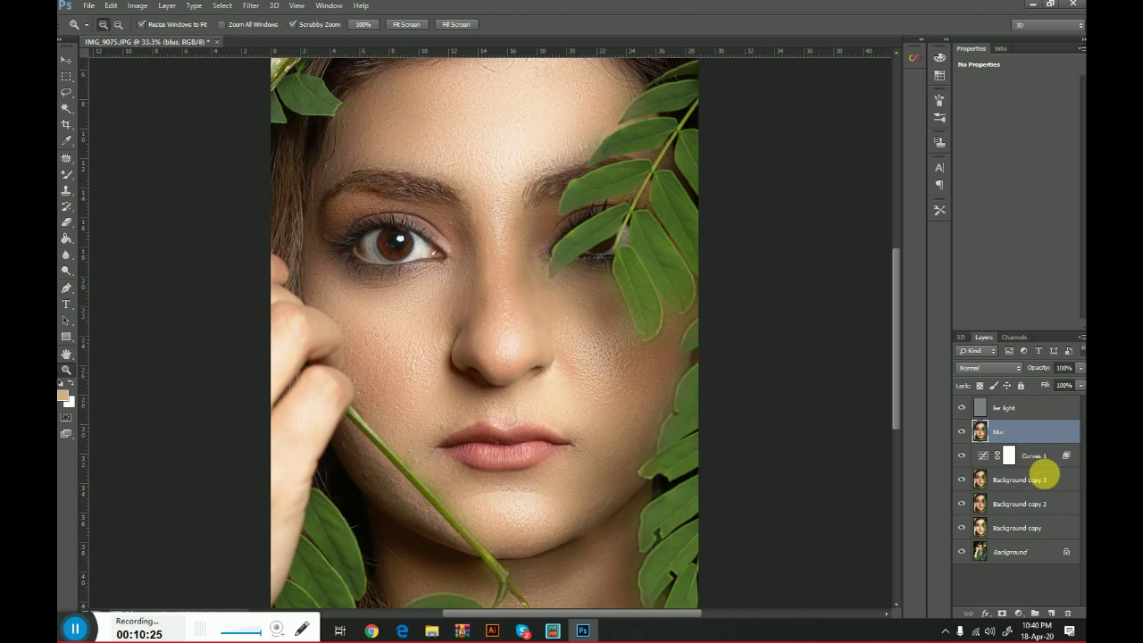
Lasso the jaw and lower cheek skin below the green stem, reapply the Gaussian Blur and deselect
{"action": "left_click_drag", "start_coordinate": [328, 464], "coordinate": [536, 482]}
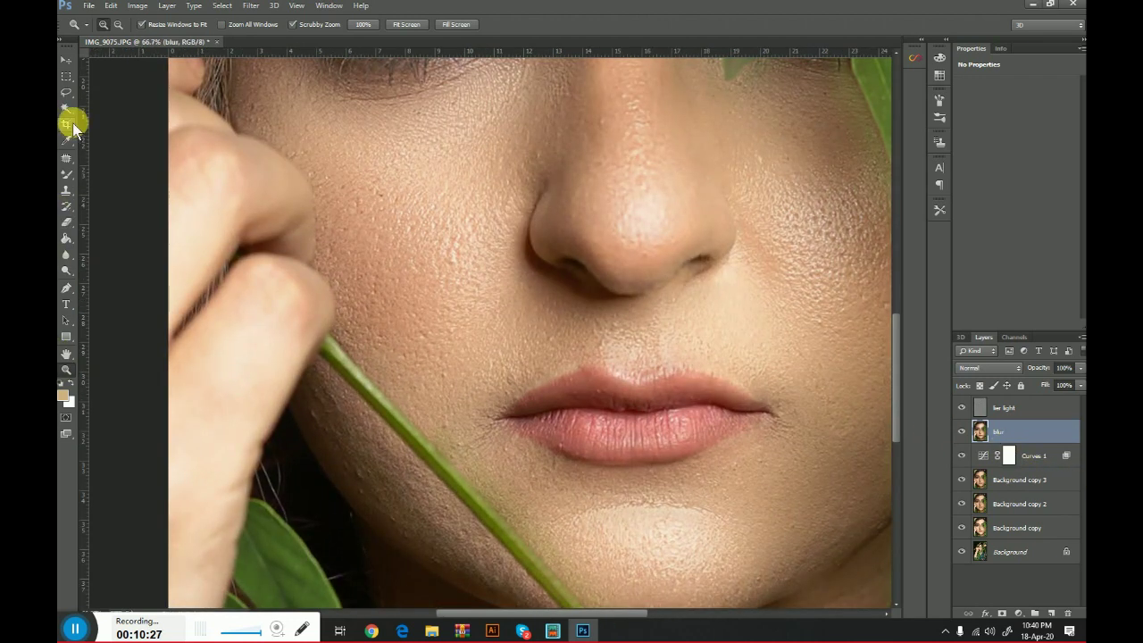
{"action": "key", "text": "l"}
{"action": "mouse_move", "coordinate": [554, 613]}
{"action": "left_mouse_down"}
{"action": "mouse_move", "coordinate": [454, 584]}
{"action": "mouse_move", "coordinate": [294, 441]}
{"action": "mouse_move", "coordinate": [318, 368]}
{"action": "left_mouse_up"}
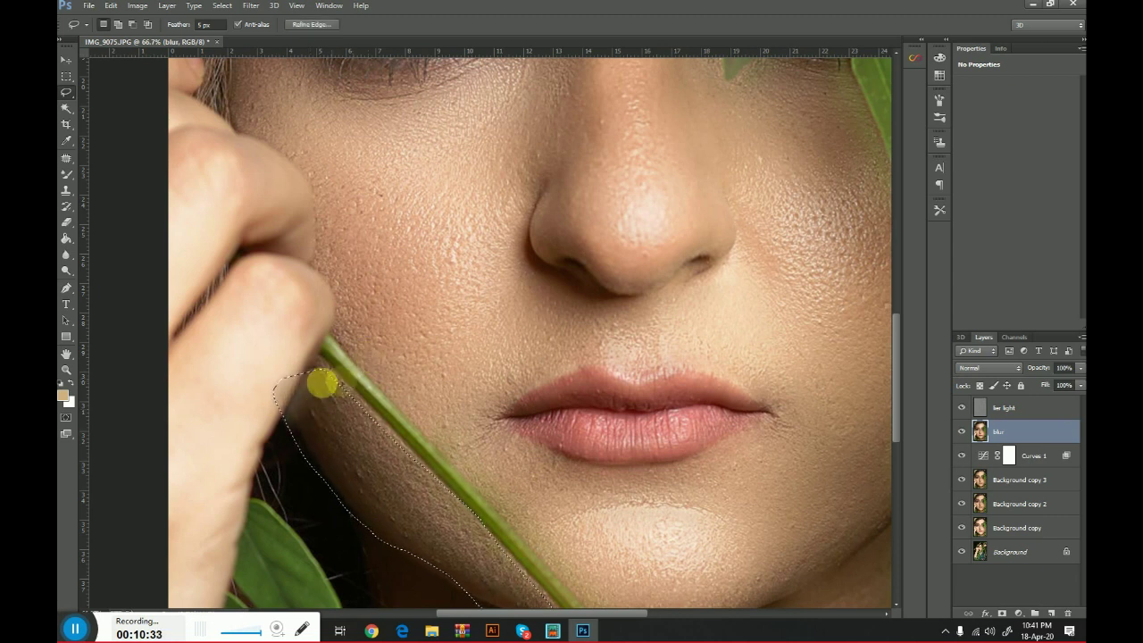
{"action": "left_click", "coordinate": [312, 420]}
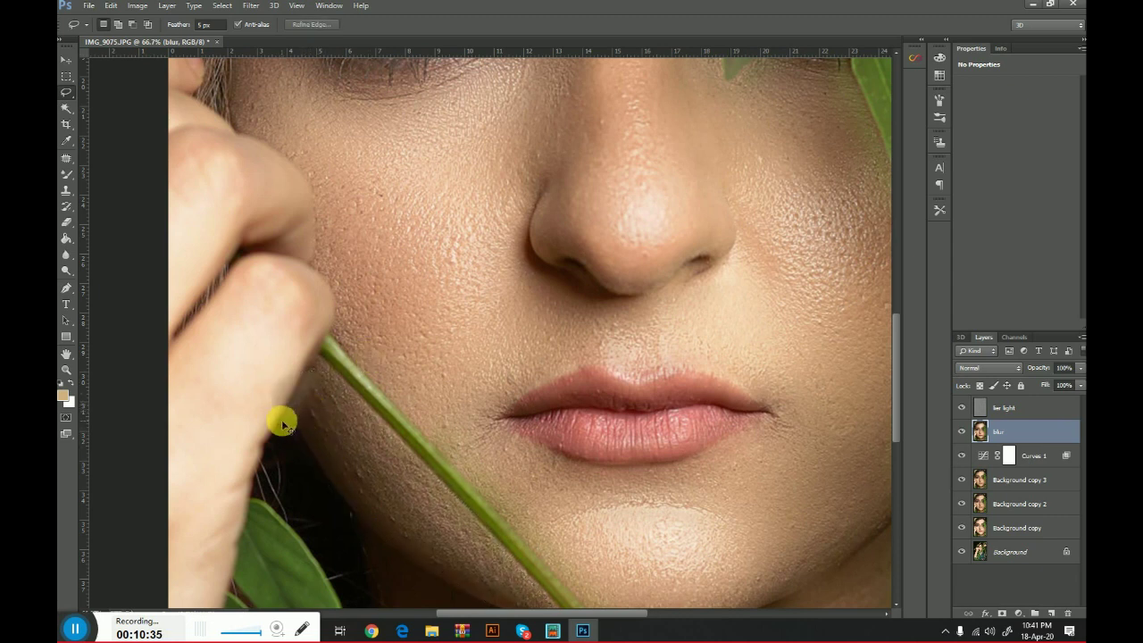
{"action": "left_click", "coordinate": [300, 427]}
{"action": "mouse_move", "coordinate": [317, 373]}
{"action": "left_mouse_down"}
{"action": "mouse_move", "coordinate": [292, 408]}
{"action": "mouse_move", "coordinate": [309, 435]}
{"action": "mouse_move", "coordinate": [436, 572]}
{"action": "mouse_move", "coordinate": [534, 624]}
{"action": "mouse_move", "coordinate": [602, 595]}
{"action": "mouse_move", "coordinate": [322, 373]}
{"action": "left_mouse_up"}
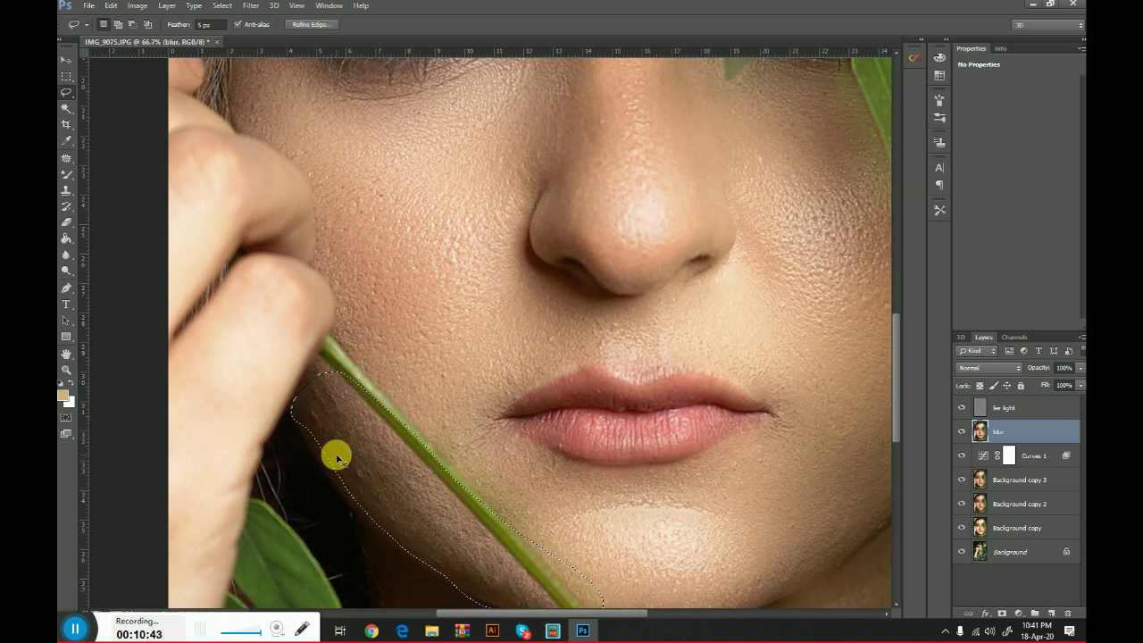
{"action": "left_click", "coordinate": [543, 420]}
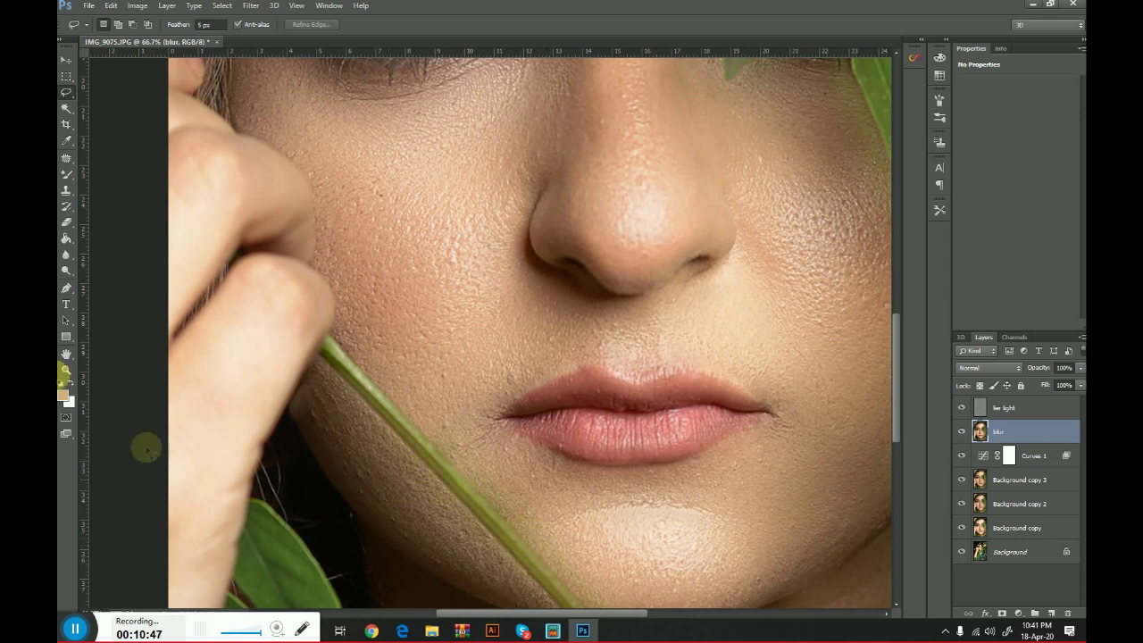
Duplicate the lier light layer and add a black layer mask to the copy
{"action": "left_click", "coordinate": [66, 369]}
{"action": "right_click", "coordinate": [725, 399]}
{"action": "left_click", "coordinate": [723, 408]}
{"action": "right_click", "coordinate": [563, 441]}
{"action": "left_click", "coordinate": [629, 515]}
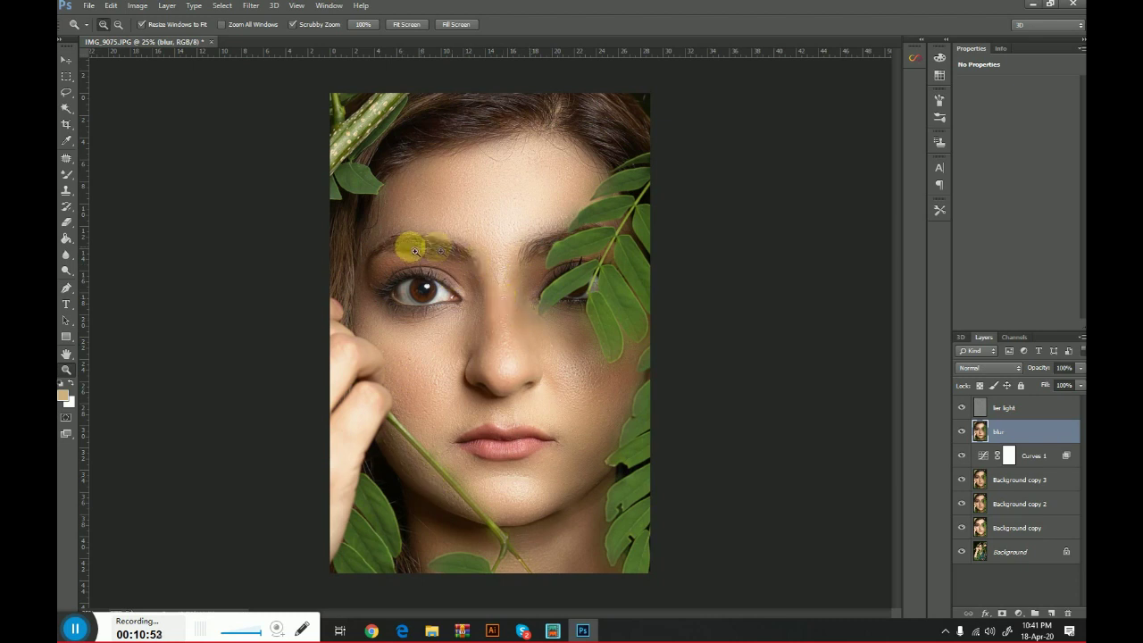
{"action": "key", "text": "shift+alt+j"}
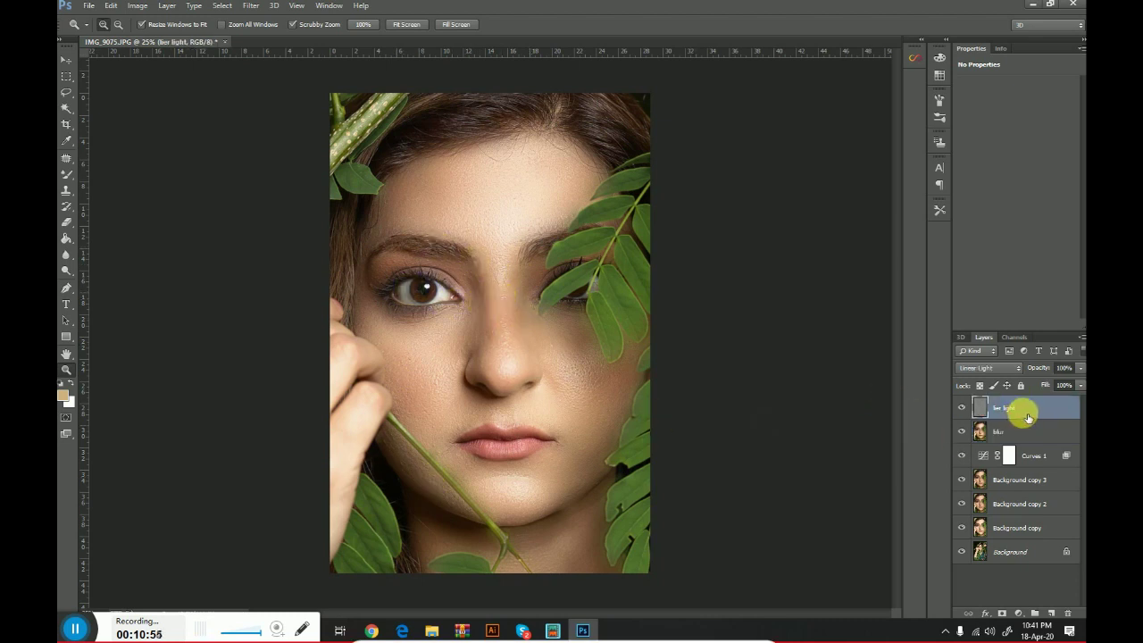
{"action": "right_click", "coordinate": [1022, 415]}
{"action": "left_click", "coordinate": [892, 155]}
{"action": "left_click", "coordinate": [434, 234]}
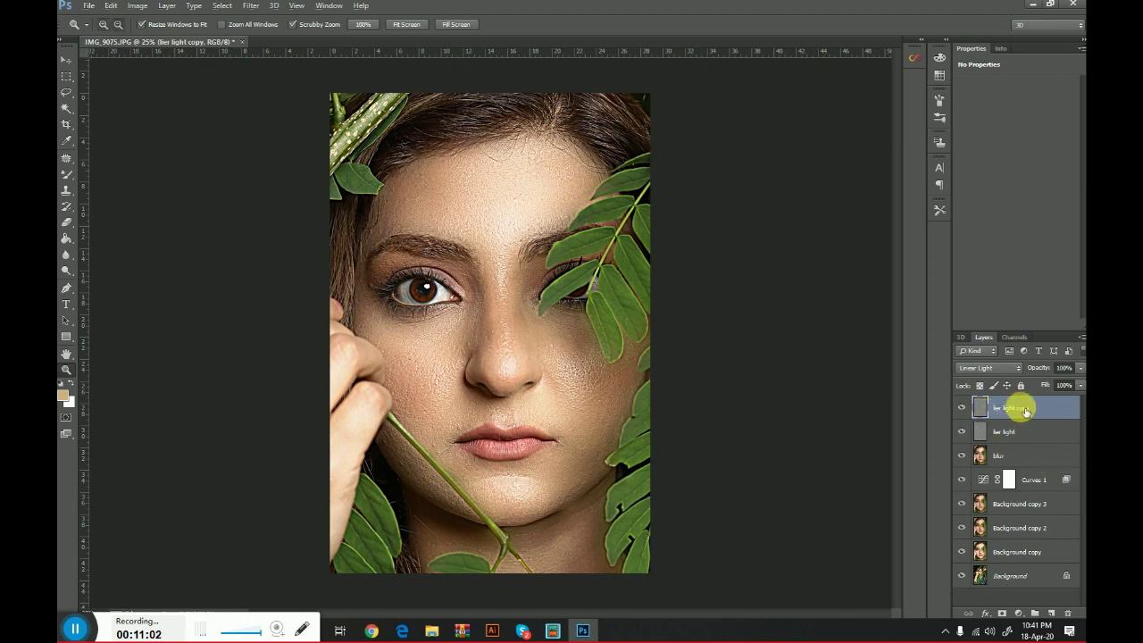
{"action": "left_click", "coordinate": [1002, 613], "text": "alt"}
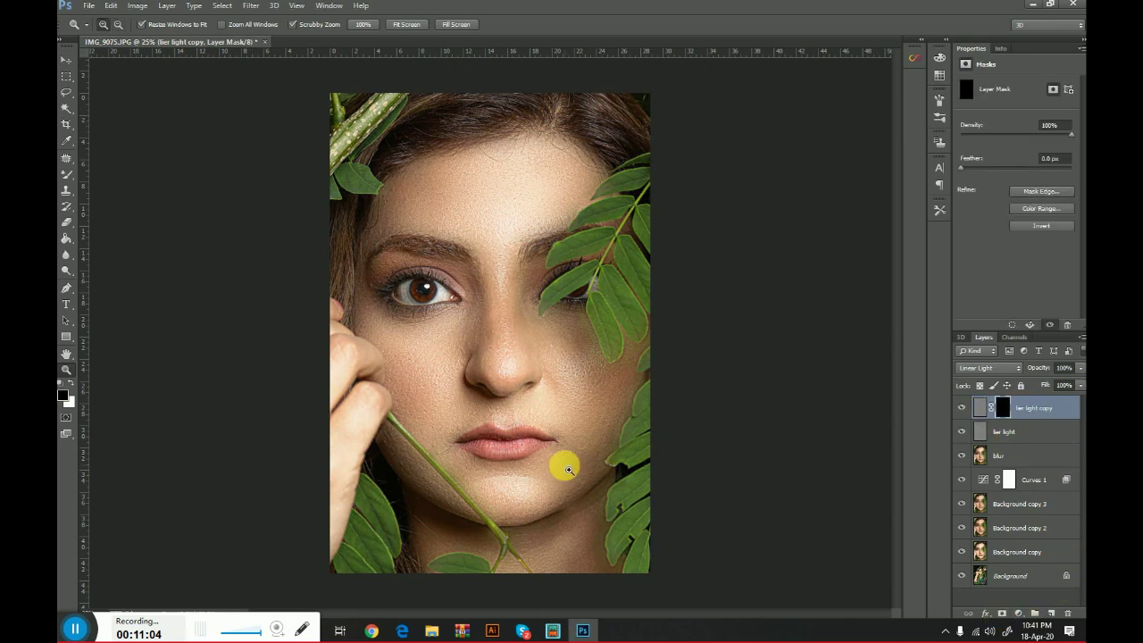
Paint white on the copy's mask over the cheeks, forehead and nose with a brush at 28% opacity and 23% flow
{"action": "right_click", "coordinate": [70, 178]}
{"action": "left_click", "coordinate": [114, 169]}
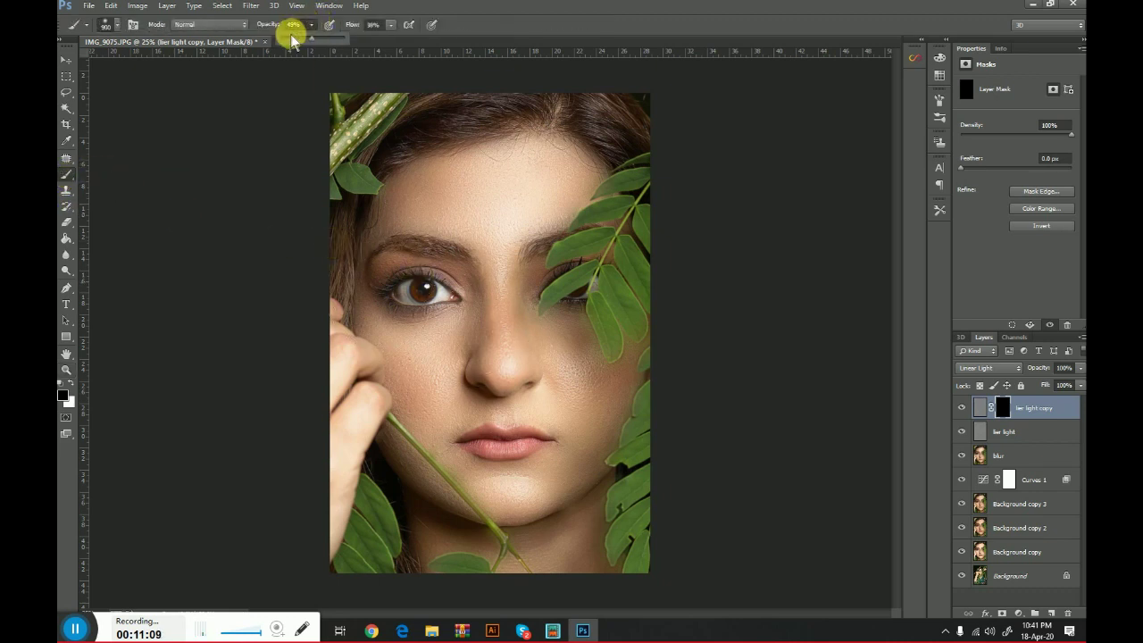
{"action": "left_click_drag", "start_coordinate": [298, 44], "coordinate": [297, 44]}
{"action": "left_click_drag", "start_coordinate": [381, 40], "coordinate": [381, 40]}
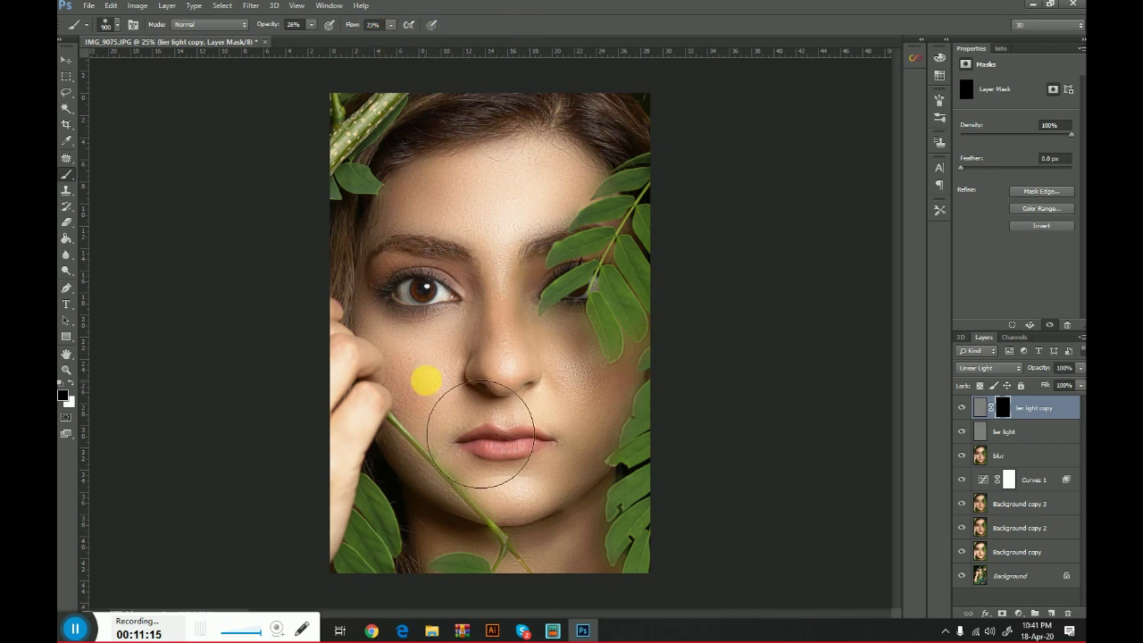
{"action": "left_click", "coordinate": [70, 383]}
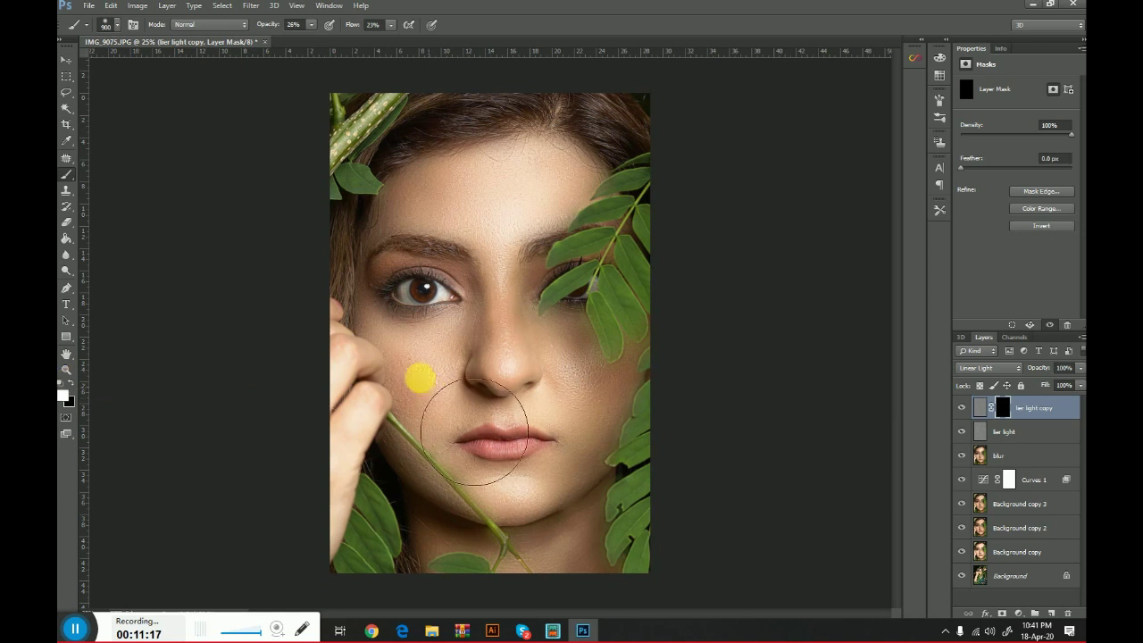
{"action": "mouse_move", "coordinate": [477, 434]}
{"action": "left_mouse_down"}
{"action": "mouse_move", "coordinate": [480, 423]}
{"action": "mouse_move", "coordinate": [596, 420]}
{"action": "left_mouse_up"}
{"action": "left_click_drag", "start_coordinate": [597, 373], "coordinate": [577, 416]}
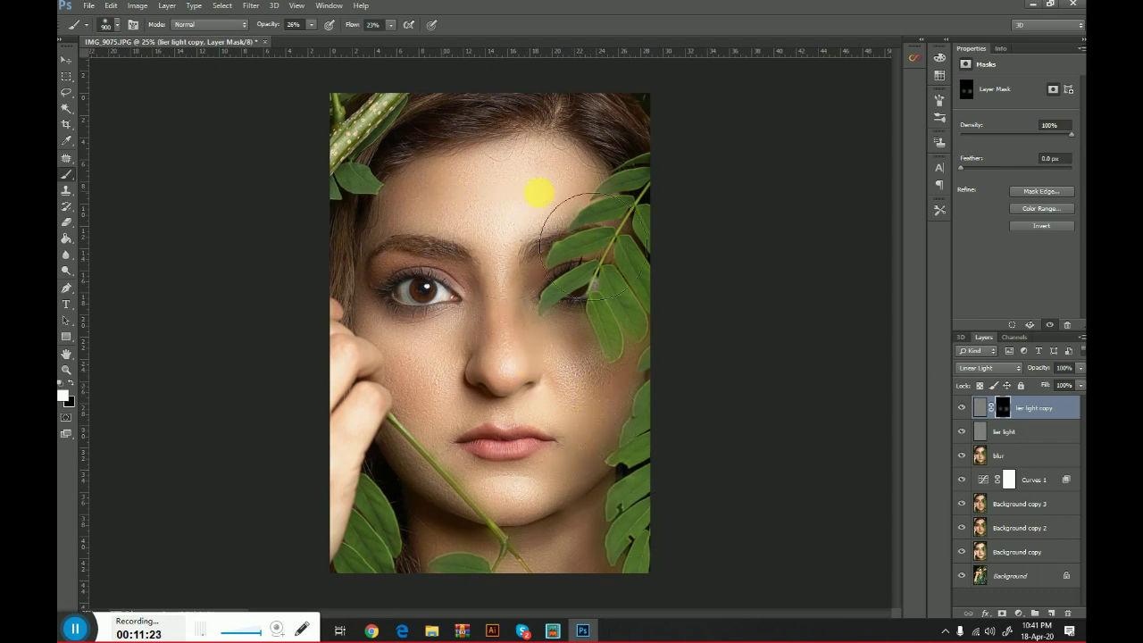
{"action": "mouse_move", "coordinate": [499, 209]}
{"action": "left_mouse_down"}
{"action": "mouse_move", "coordinate": [498, 330]}
{"action": "mouse_move", "coordinate": [500, 294]}
{"action": "mouse_move", "coordinate": [565, 416]}
{"action": "left_mouse_up"}
Reduce the mask brush size to 50 for working on the details around the nose and mouth
{"action": "left_click", "coordinate": [66, 369]}
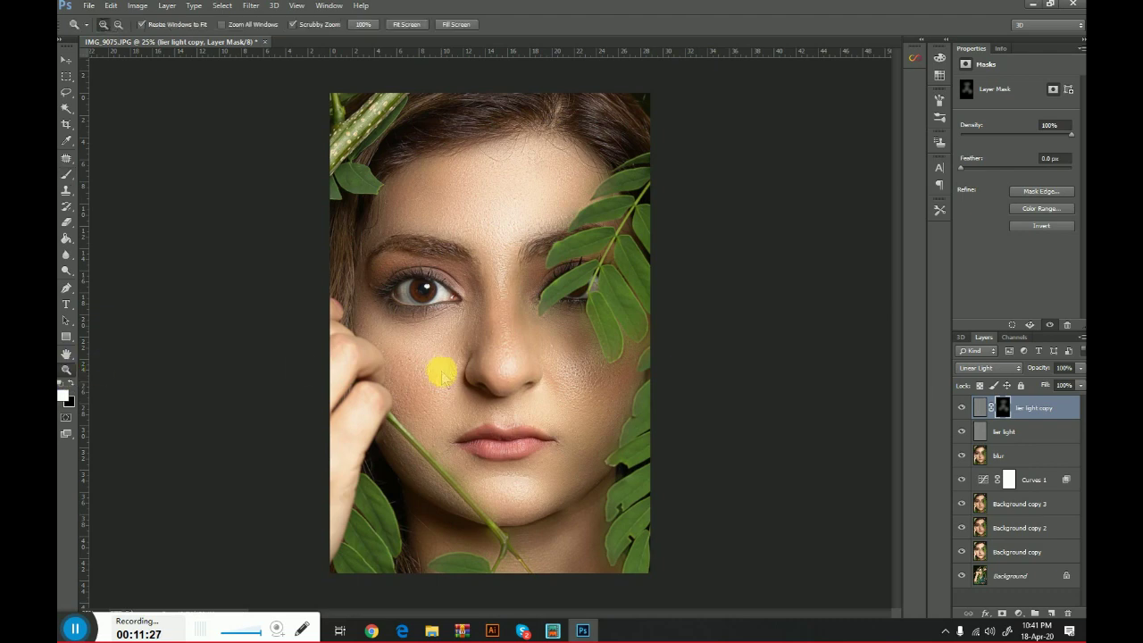
{"action": "left_click", "coordinate": [438, 371]}
{"action": "left_click", "coordinate": [459, 388]}
{"action": "left_click_drag", "start_coordinate": [696, 398], "coordinate": [620, 390]}
{"action": "right_click", "coordinate": [620, 390]}
{"action": "left_click", "coordinate": [524, 460]}
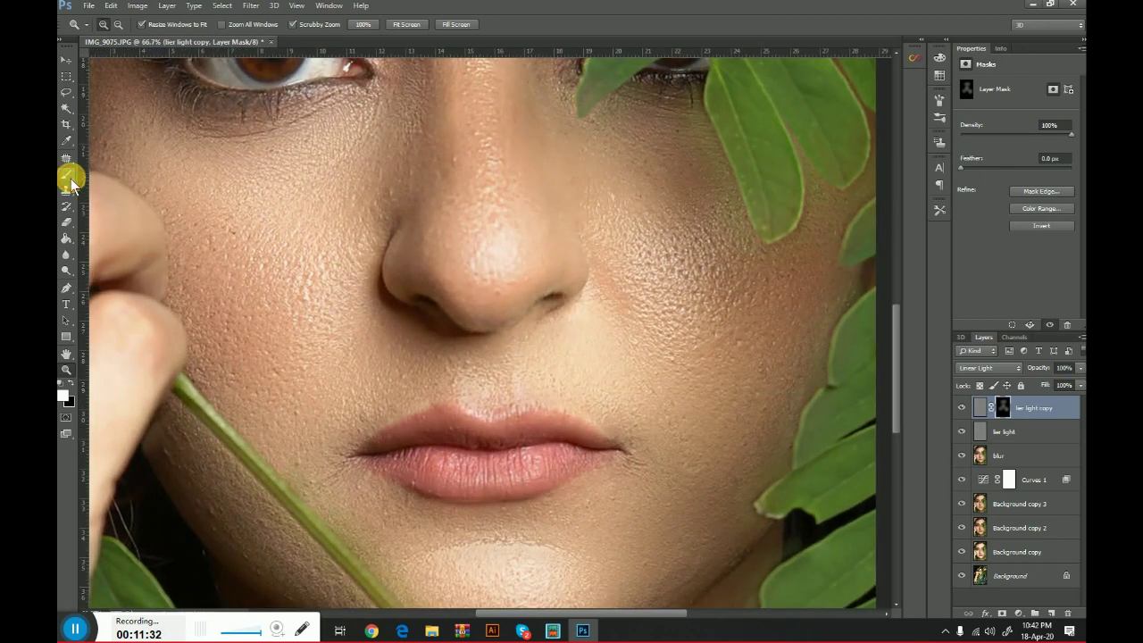
{"action": "left_click", "coordinate": [66, 175]}
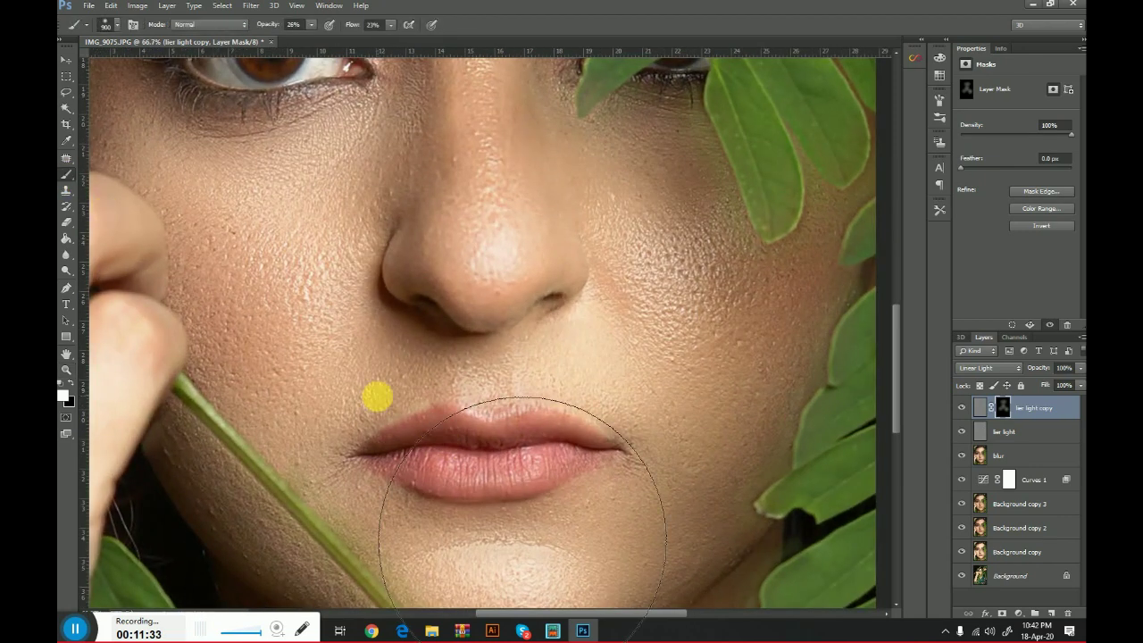
{"action": "key", "text": "bracketleft"}
{"action": "key", "text": "bracketleft"}
{"action": "key", "text": "bracketleft"}
{"action": "key", "text": "bracketleft"}
{"action": "key", "text": "bracketleft"}
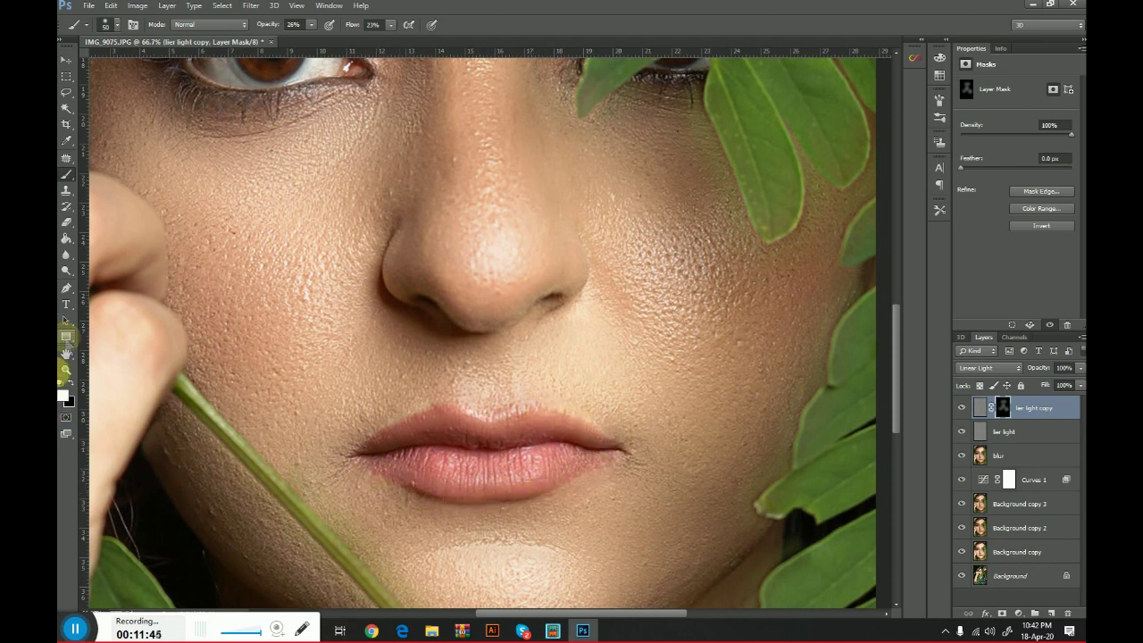
Paint white on the mask around both eyes to bring back the texture there
{"action": "left_click", "coordinate": [66, 369]}
{"action": "right_click", "coordinate": [576, 373]}
{"action": "left_click", "coordinate": [642, 382]}
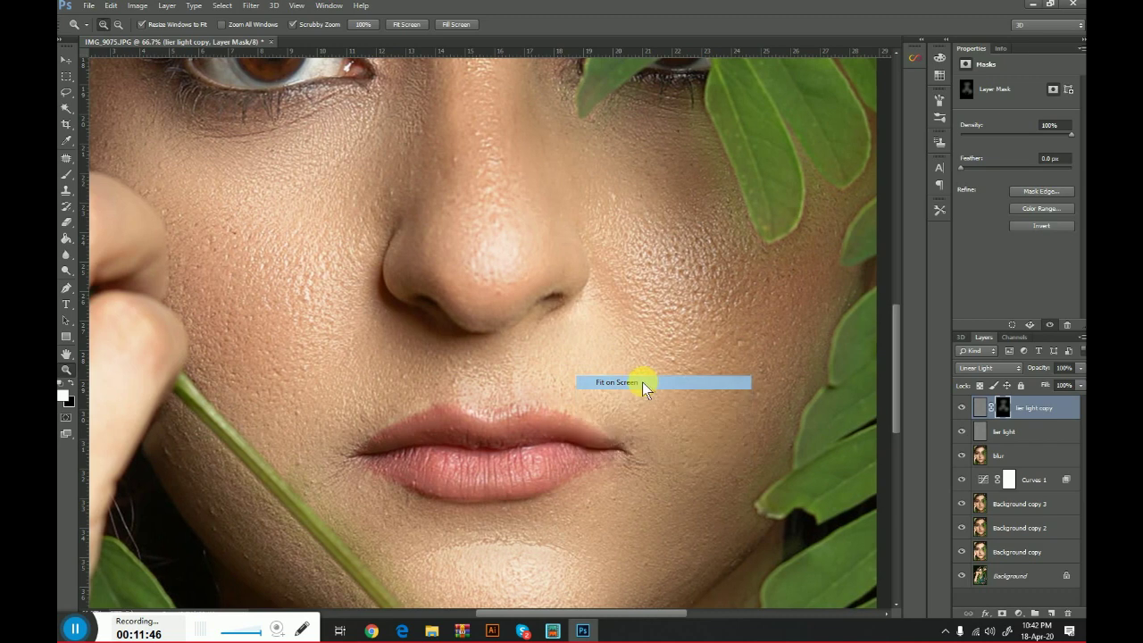
{"action": "left_click", "coordinate": [441, 273]}
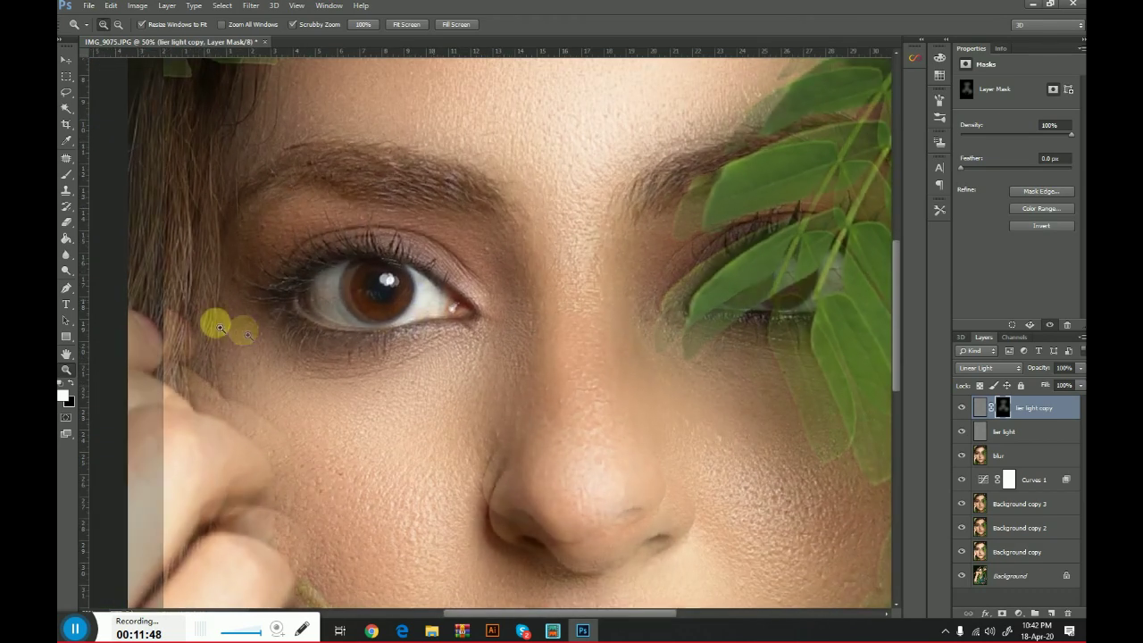
{"action": "left_click", "coordinate": [65, 175]}
{"action": "mouse_move", "coordinate": [466, 334]}
{"action": "left_mouse_down"}
{"action": "mouse_move", "coordinate": [304, 332]}
{"action": "mouse_move", "coordinate": [303, 316]}
{"action": "mouse_move", "coordinate": [359, 338]}
{"action": "mouse_move", "coordinate": [471, 325]}
{"action": "mouse_move", "coordinate": [442, 269]}
{"action": "mouse_move", "coordinate": [309, 262]}
{"action": "mouse_move", "coordinate": [280, 301]}
{"action": "left_mouse_up"}
{"action": "mouse_move", "coordinate": [739, 291]}
{"action": "left_mouse_down"}
{"action": "mouse_move", "coordinate": [750, 328]}
{"action": "mouse_move", "coordinate": [774, 326]}
{"action": "mouse_move", "coordinate": [718, 300]}
{"action": "mouse_move", "coordinate": [753, 261]}
{"action": "mouse_move", "coordinate": [813, 281]}
{"action": "left_mouse_up"}
{"action": "left_click", "coordinate": [169, 353]}
Merge all layers from lier light copy down to Background copy 2 into one layer
{"action": "left_click", "coordinate": [66, 369]}
{"action": "right_click", "coordinate": [577, 365]}
{"action": "left_click", "coordinate": [592, 373]}
{"action": "right_click", "coordinate": [474, 367]}
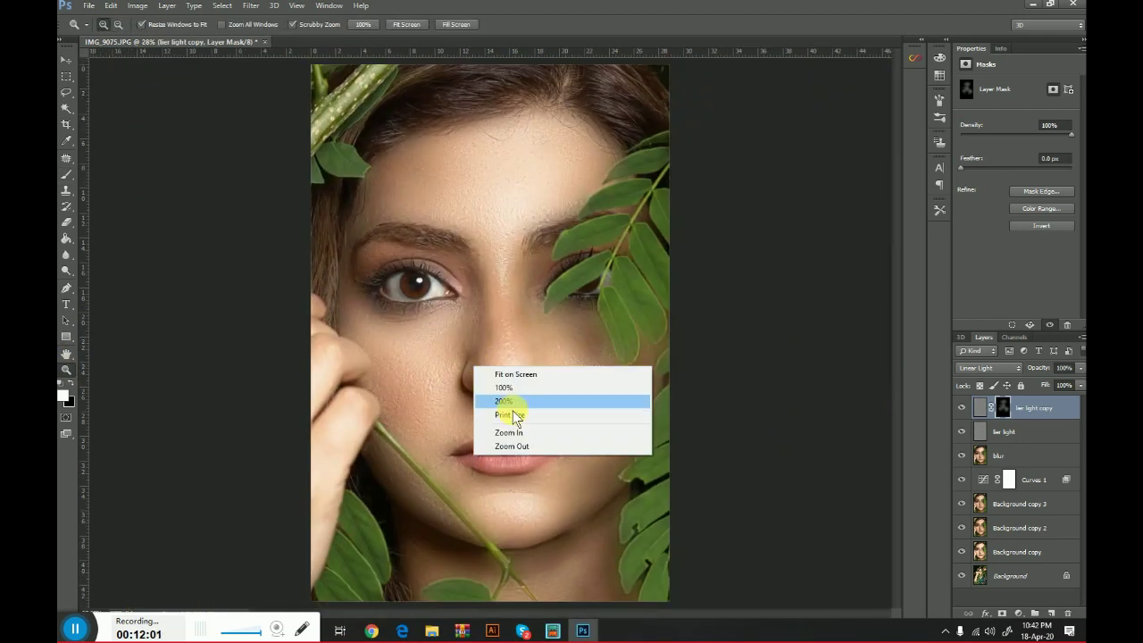
{"action": "left_click", "coordinate": [510, 444]}
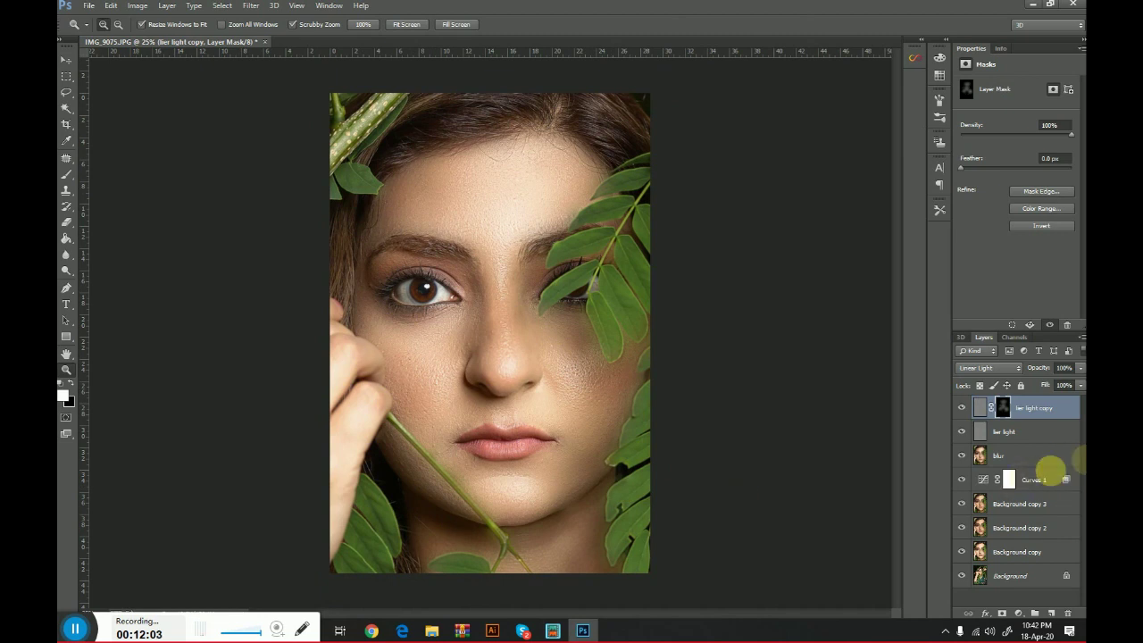
{"action": "left_click", "coordinate": [1028, 531], "text": "shift"}
{"action": "right_click", "coordinate": [999, 492]}
{"action": "left_click", "coordinate": [951, 345]}
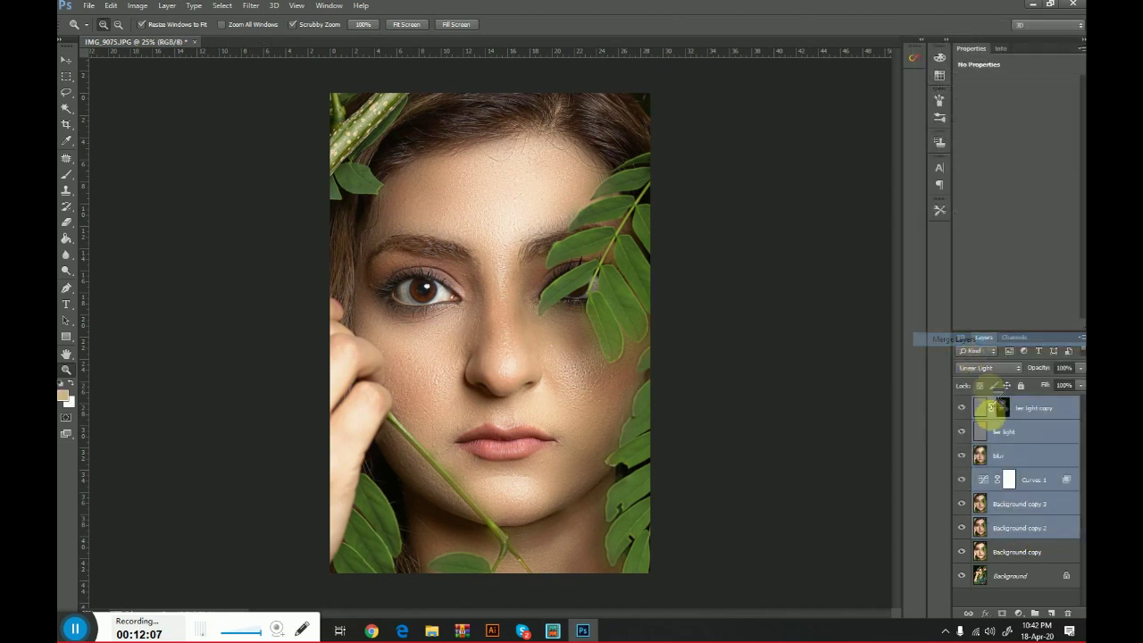
Compare the portrait with and without the merged layer and inspect the skin up close
{"action": "left_click", "coordinate": [964, 407]}
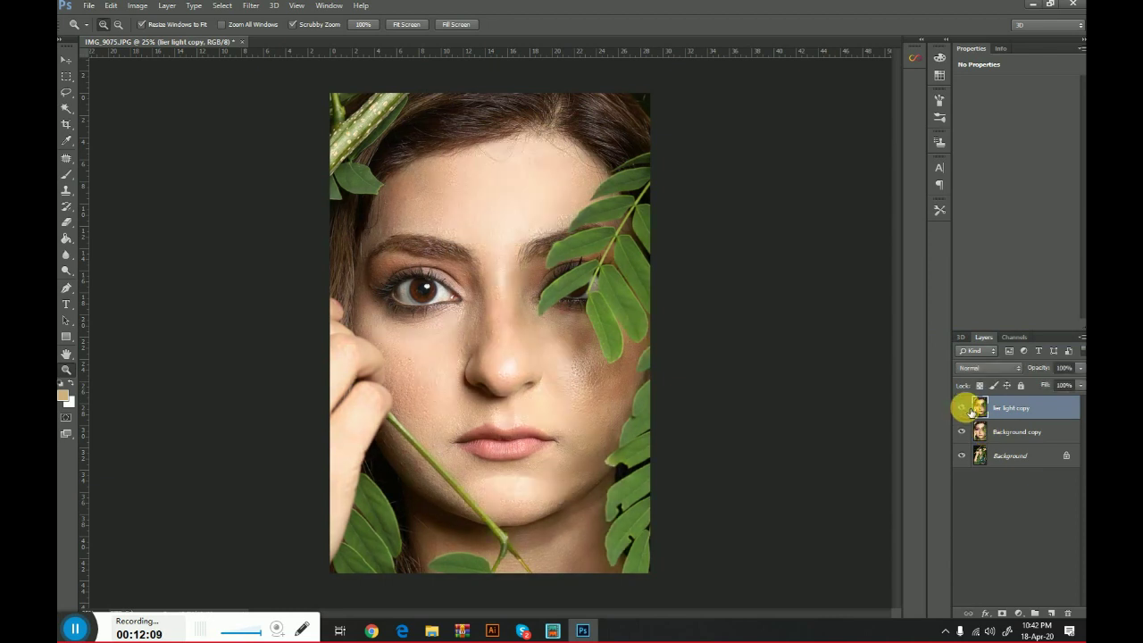
{"action": "left_click", "coordinate": [961, 408]}
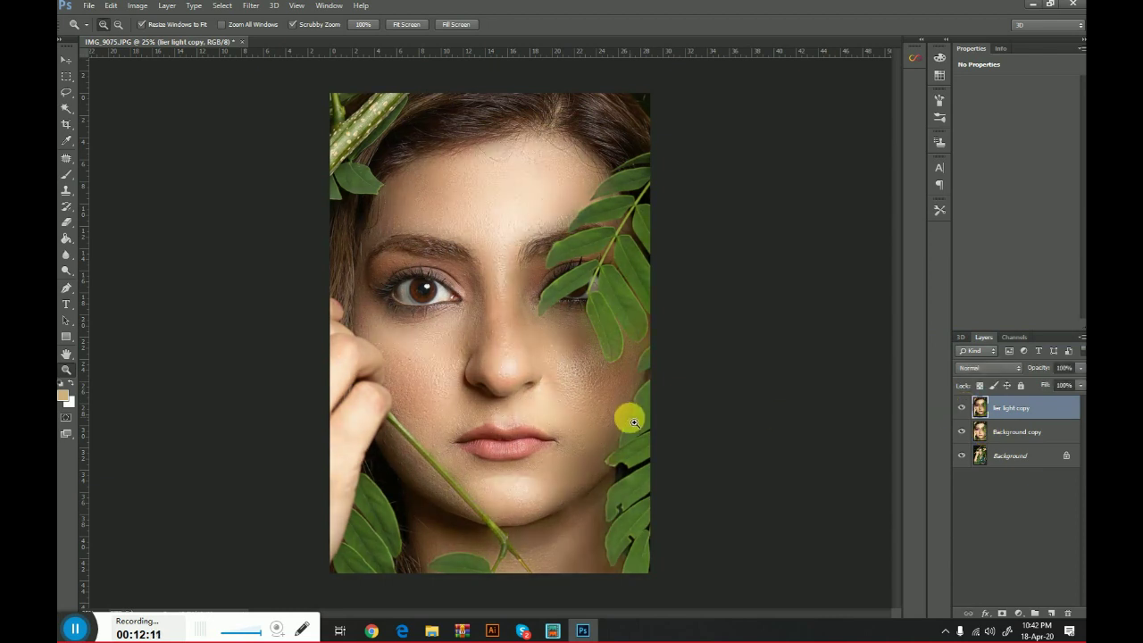
{"action": "left_click", "coordinate": [553, 378]}
{"action": "left_click", "coordinate": [543, 378]}
{"action": "right_click", "coordinate": [507, 400]}
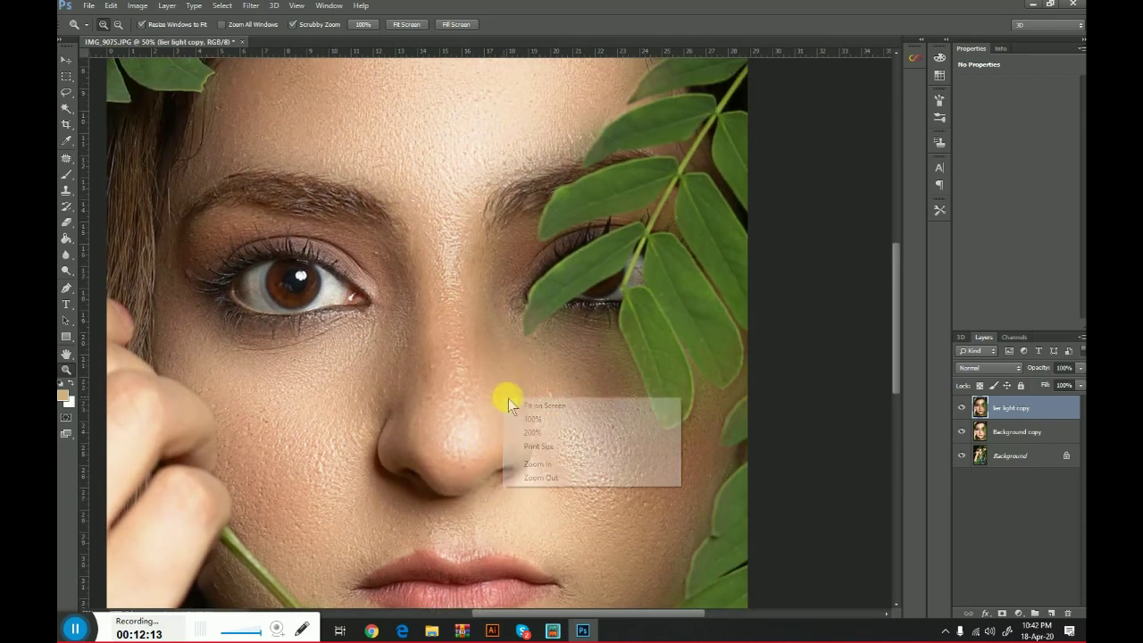
{"action": "left_click", "coordinate": [540, 478]}
{"action": "right_click", "coordinate": [437, 382]}
{"action": "left_click", "coordinate": [497, 461]}
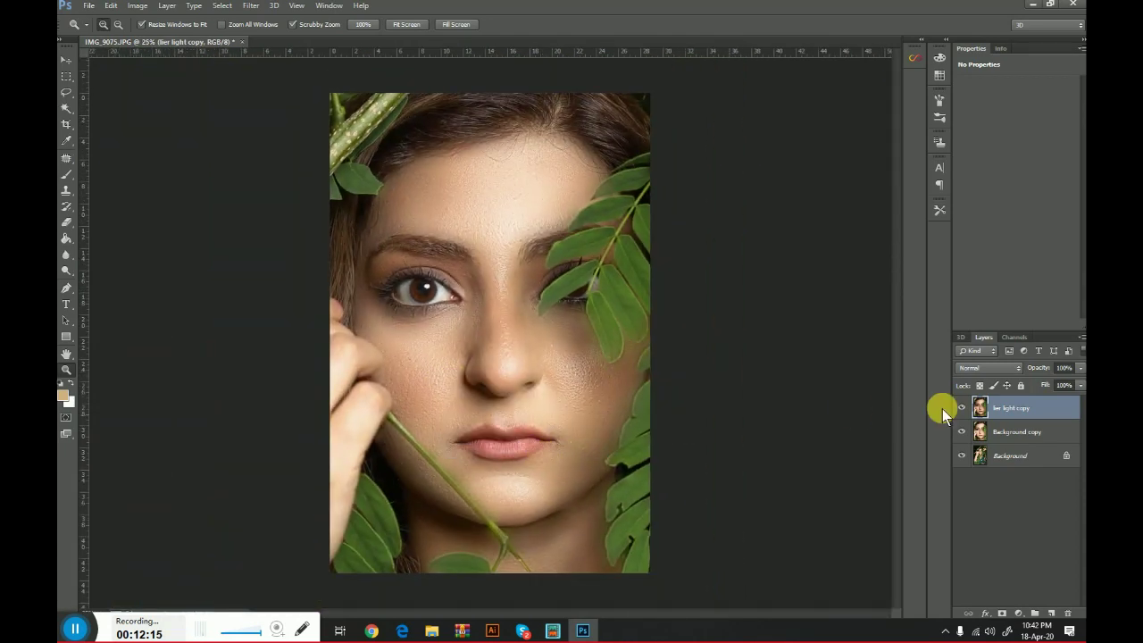
{"action": "right_click", "coordinate": [566, 338]}
{"action": "left_click", "coordinate": [612, 402]}
Duplicate the merged layer as lier light copy 2 and open the Imagenomic Portraiture filter on it
{"action": "right_click", "coordinate": [1018, 409]}
{"action": "left_click", "coordinate": [903, 163]}
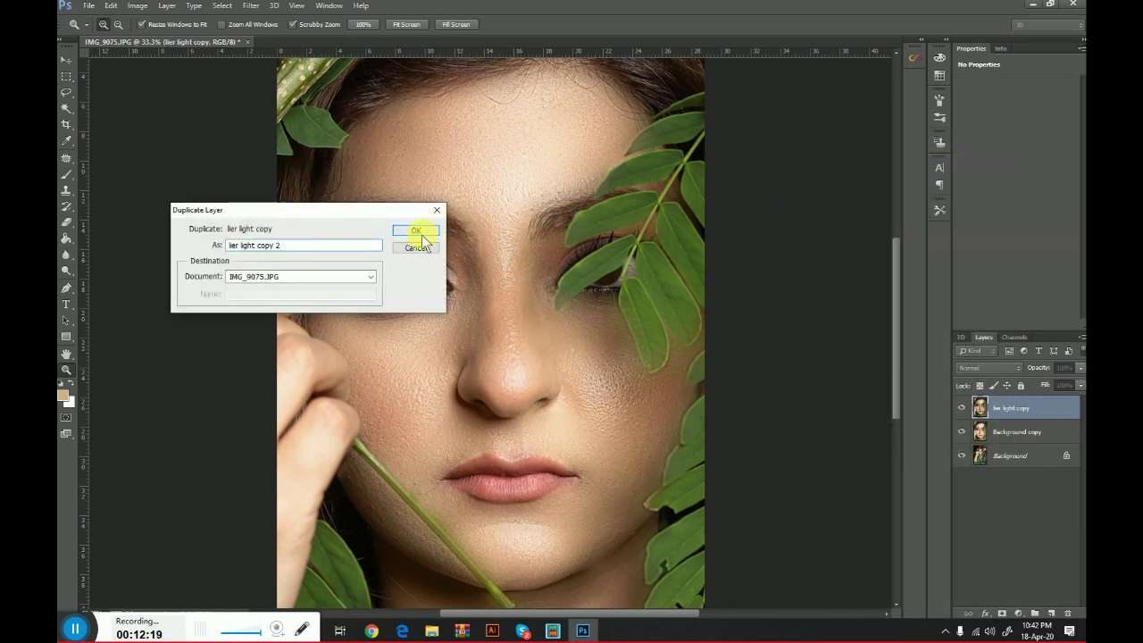
{"action": "left_click", "coordinate": [420, 234]}
{"action": "right_click", "coordinate": [507, 225]}
{"action": "left_click", "coordinate": [566, 306]}
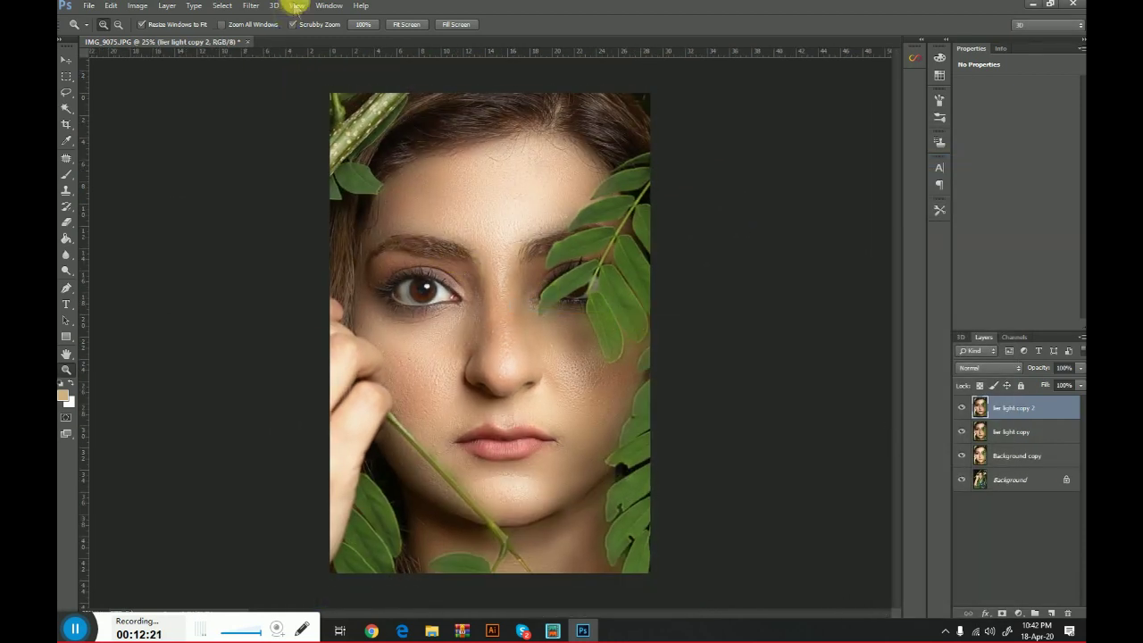
{"action": "left_click", "coordinate": [251, 6]}
{"action": "mouse_move", "coordinate": [313, 265]}
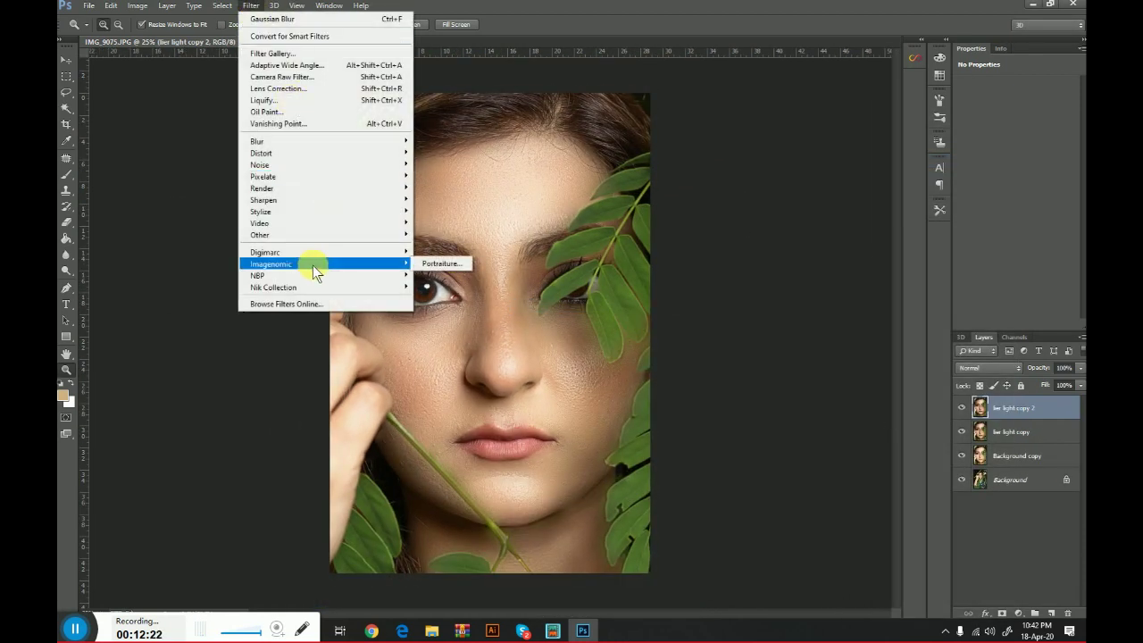
{"action": "left_click", "coordinate": [446, 264]}
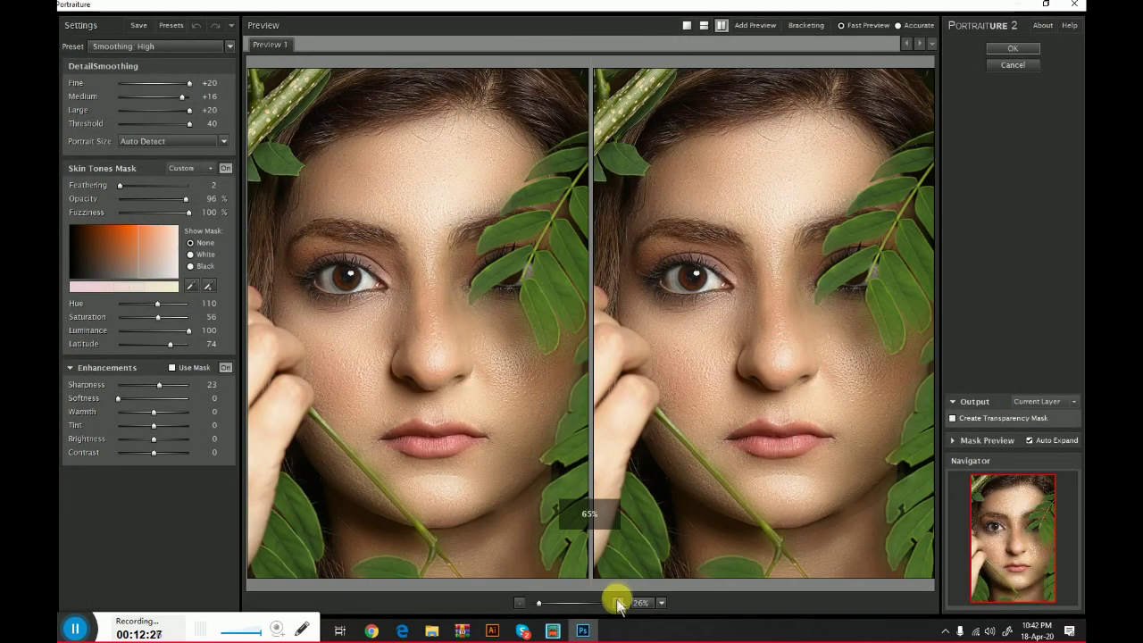
Inspect the smoothing preview up close, then set the filter's Threshold to 22 and Softness to 9
{"action": "left_click", "coordinate": [617, 603]}
{"action": "left_click_drag", "start_coordinate": [753, 500], "coordinate": [755, 417]}
{"action": "left_click", "coordinate": [521, 602]}
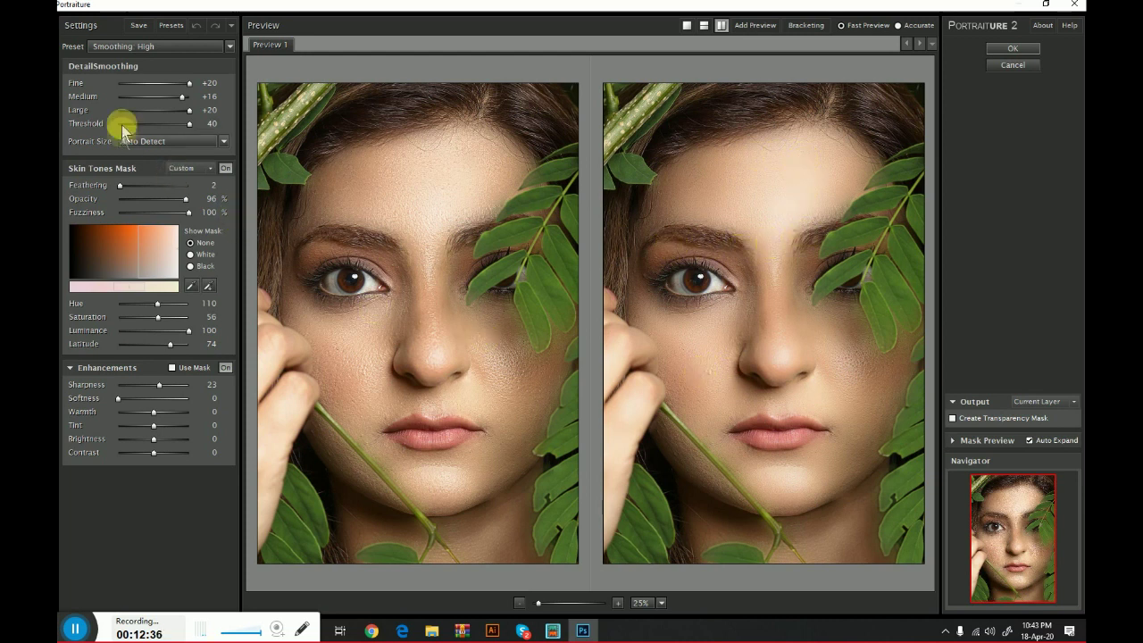
{"action": "left_click", "coordinate": [157, 122]}
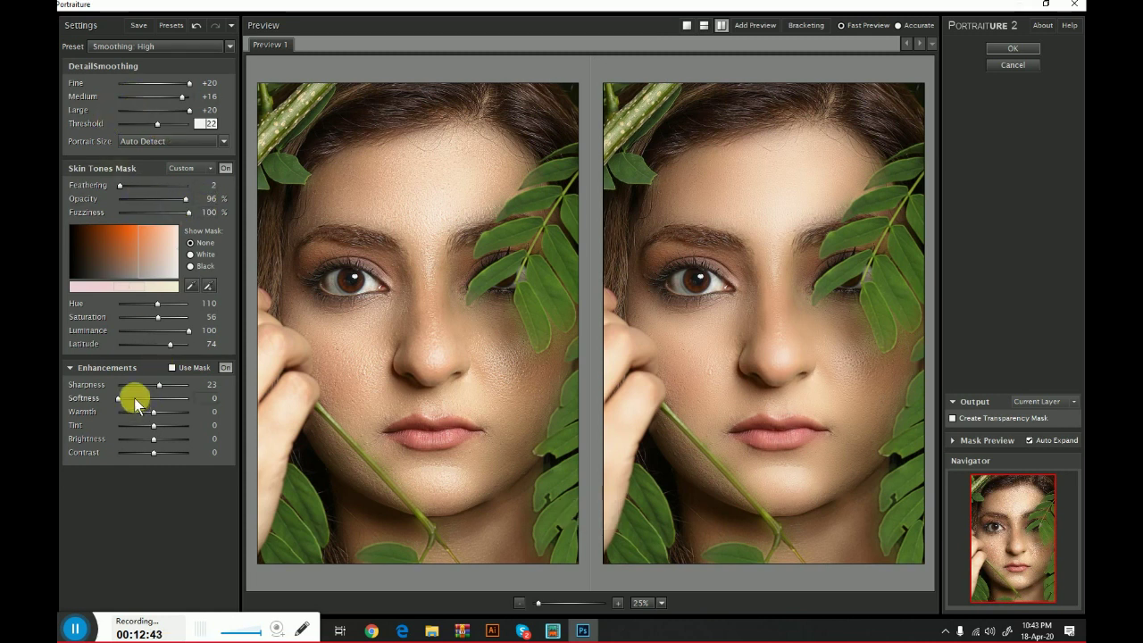
{"action": "left_click", "coordinate": [134, 399]}
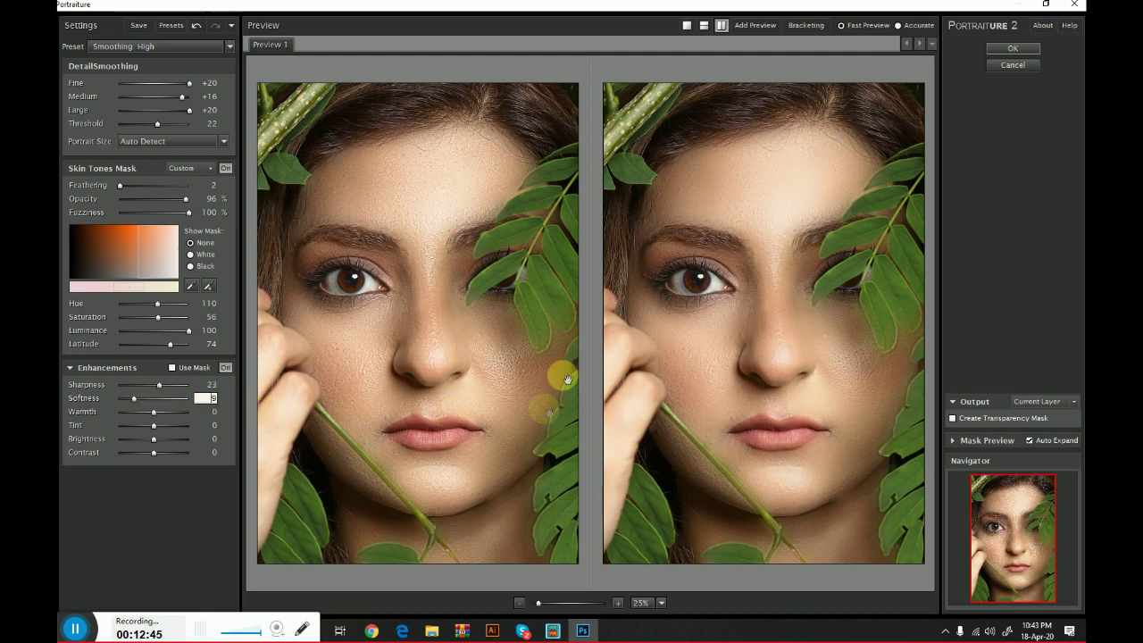
Apply the Enhance: Glamour preset to the Portraiture settings
{"action": "left_click", "coordinate": [134, 45]}
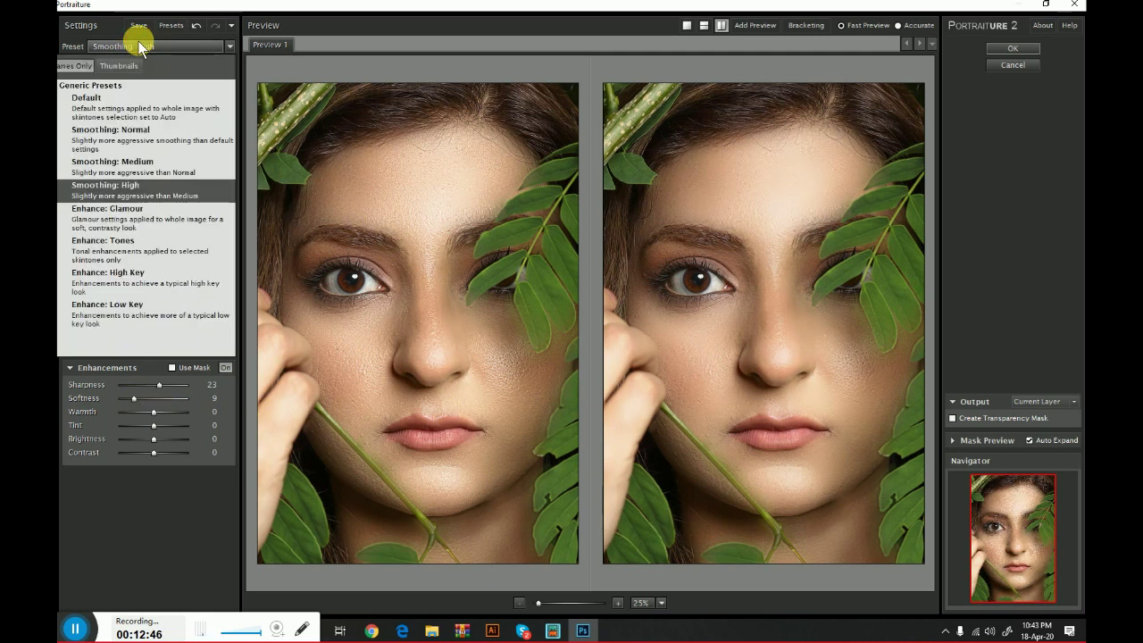
{"action": "left_click", "coordinate": [140, 219]}
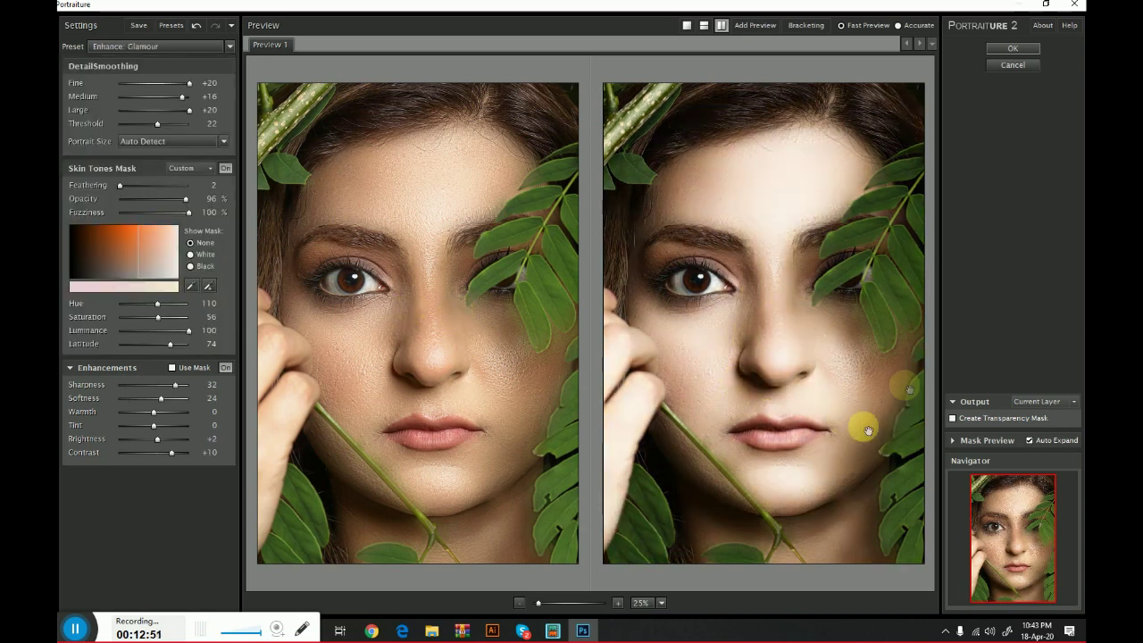
Try the Enhance: Low Key, Enhance: Tones and Smoothing: Medium presets on the Portraiture preview
{"action": "left_click", "coordinate": [189, 48]}
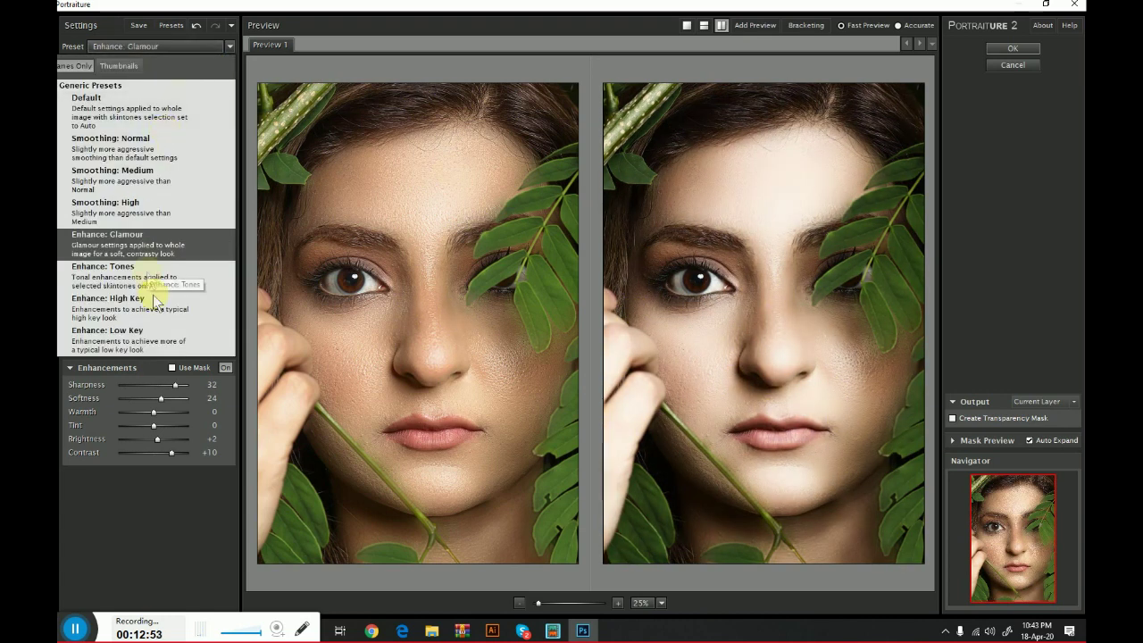
{"action": "left_click", "coordinate": [153, 328]}
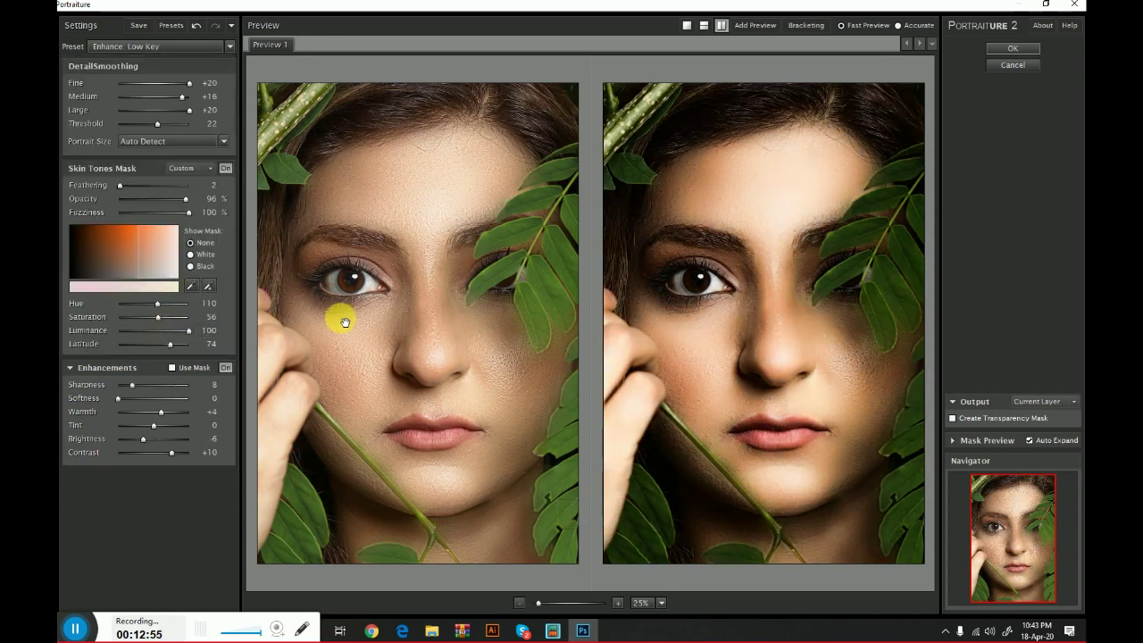
{"action": "left_click", "coordinate": [141, 54]}
{"action": "left_click", "coordinate": [136, 295]}
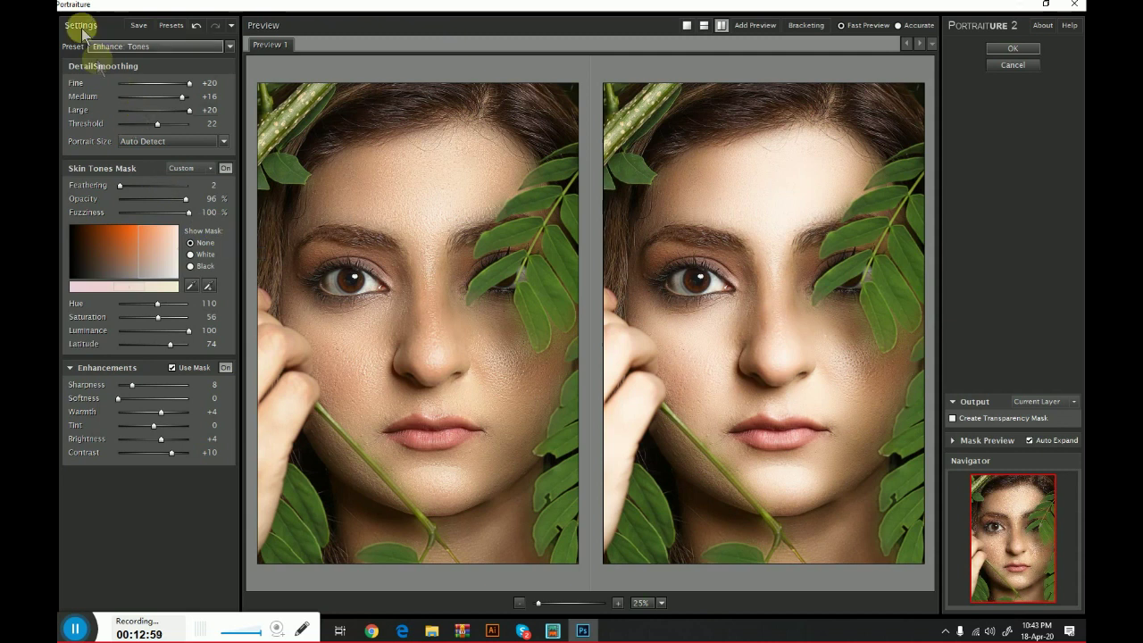
{"action": "left_click", "coordinate": [156, 47]}
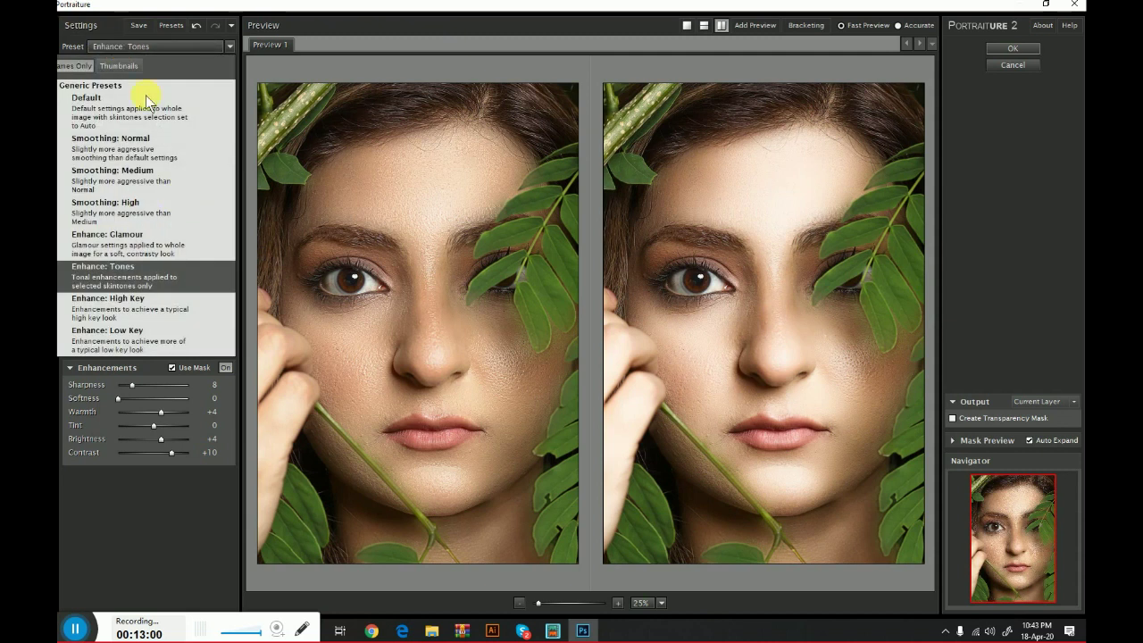
{"action": "left_click", "coordinate": [158, 177]}
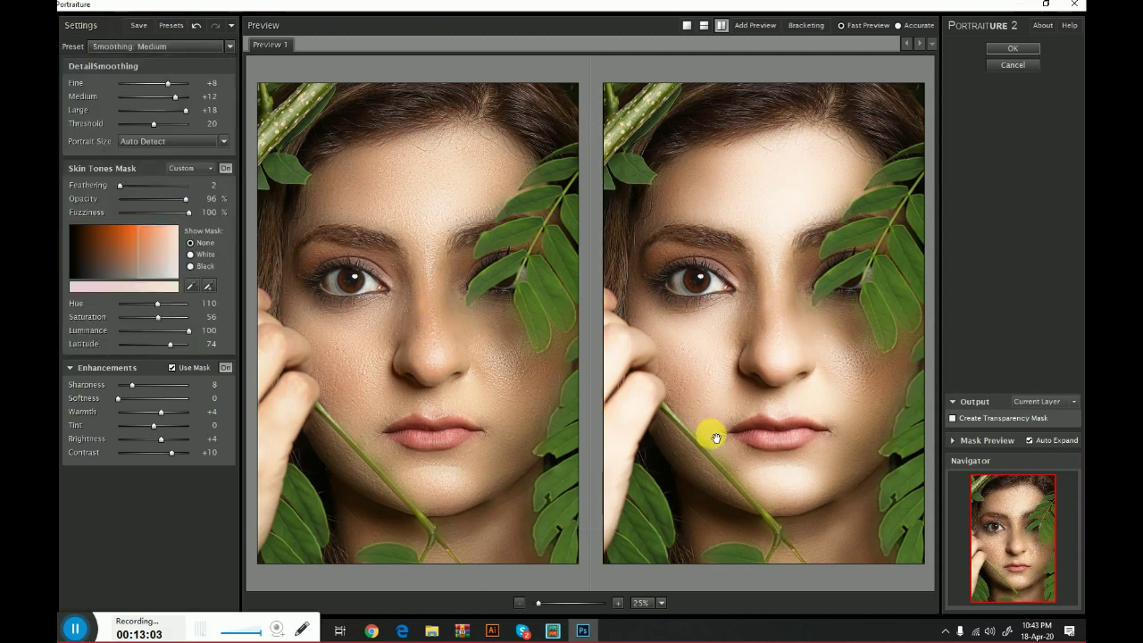
Reset the Portraiture settings with the Default preset and apply the Smoothing: Medium preset over it
{"action": "left_click", "coordinate": [174, 50]}
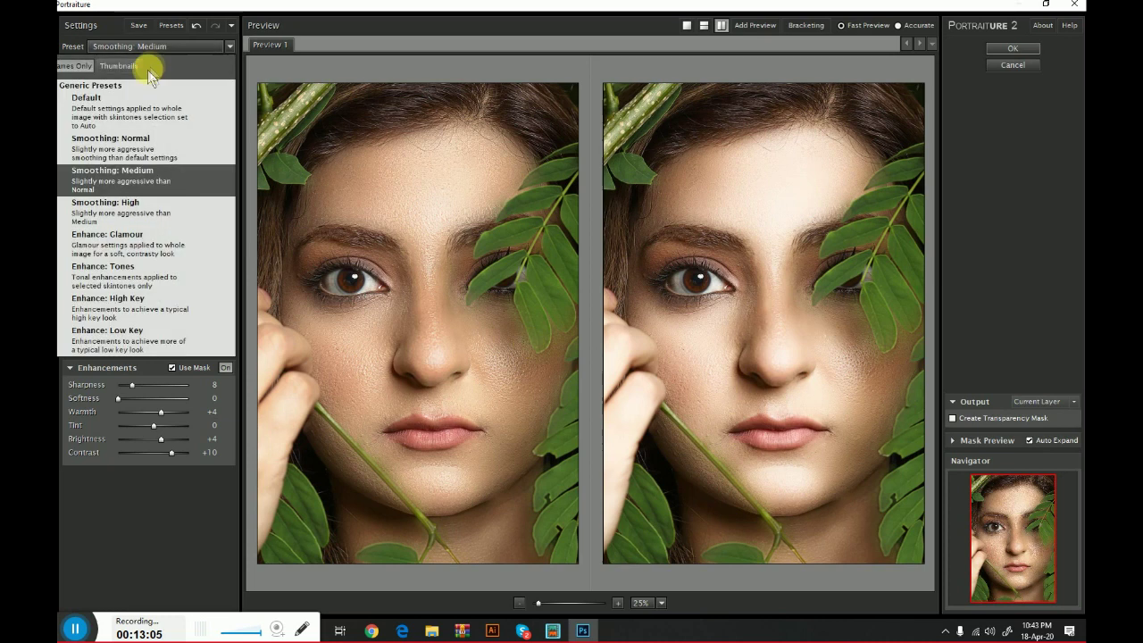
{"action": "left_click", "coordinate": [145, 100]}
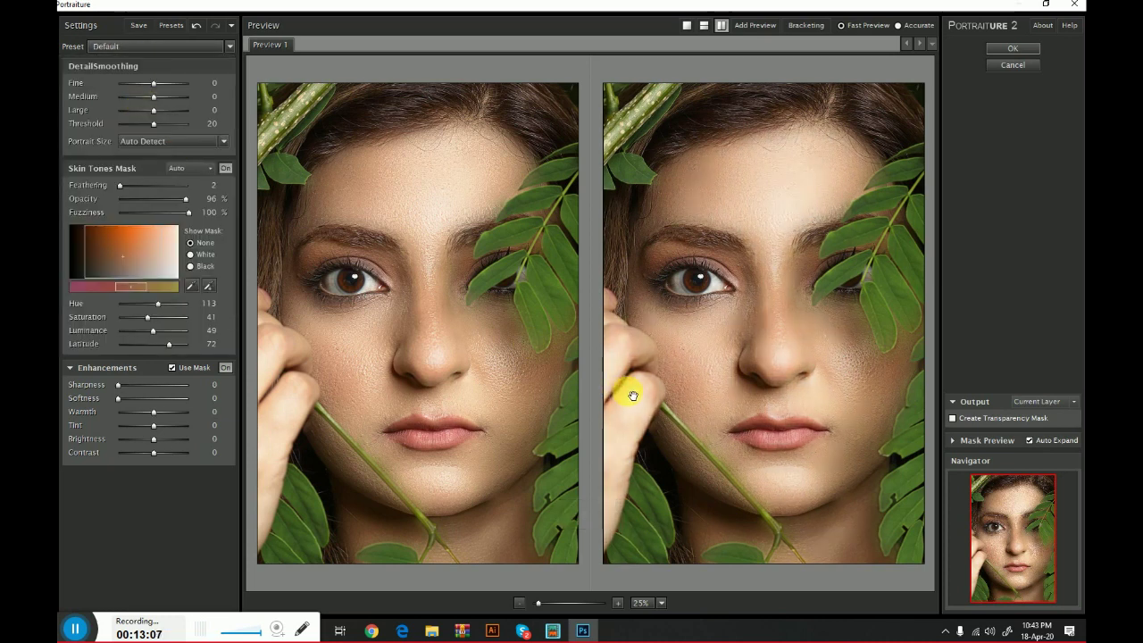
{"action": "left_click", "coordinate": [142, 50]}
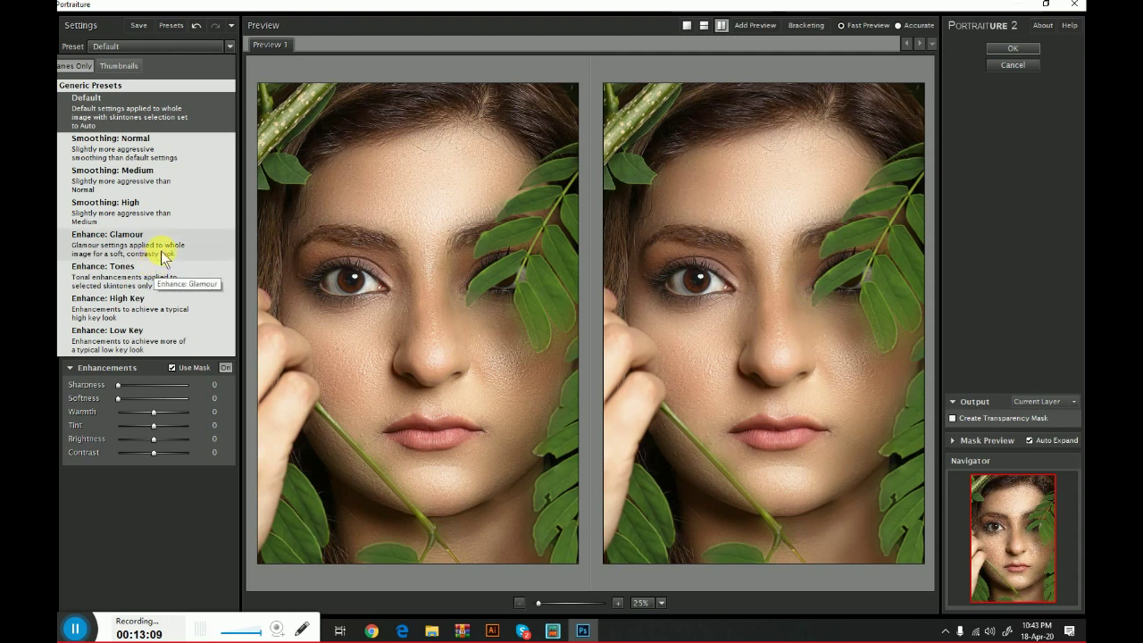
{"action": "left_click", "coordinate": [165, 181]}
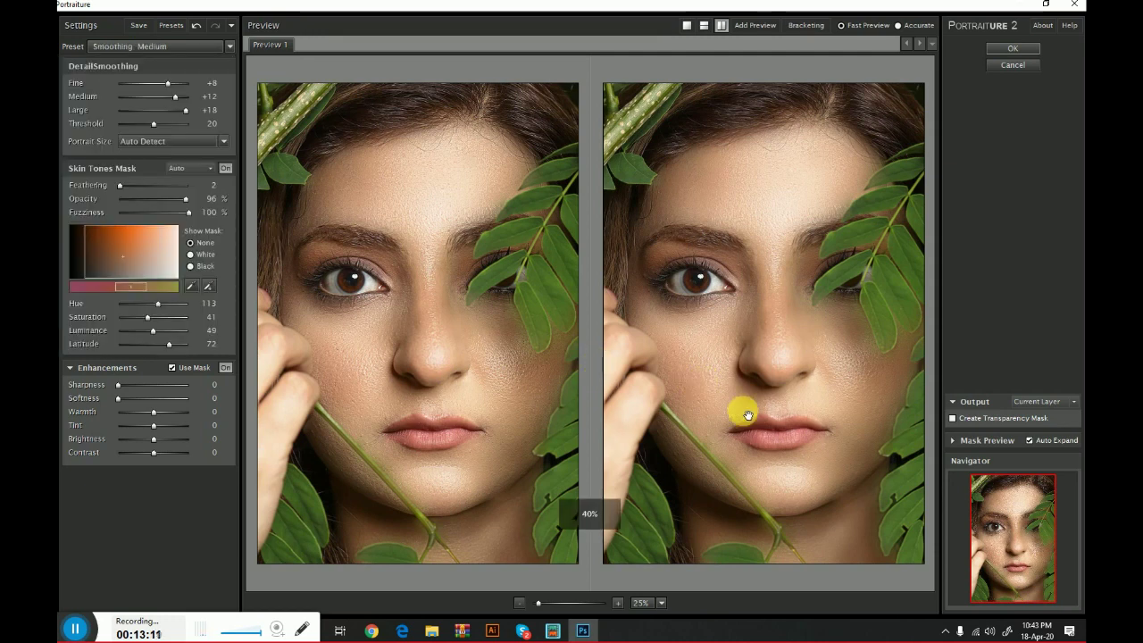
Check the smoothed skin at 50%, apply the Portraiture filter, and lower the lier light copy 2 layer's opacity to about 29%
{"action": "left_click", "coordinate": [620, 603]}
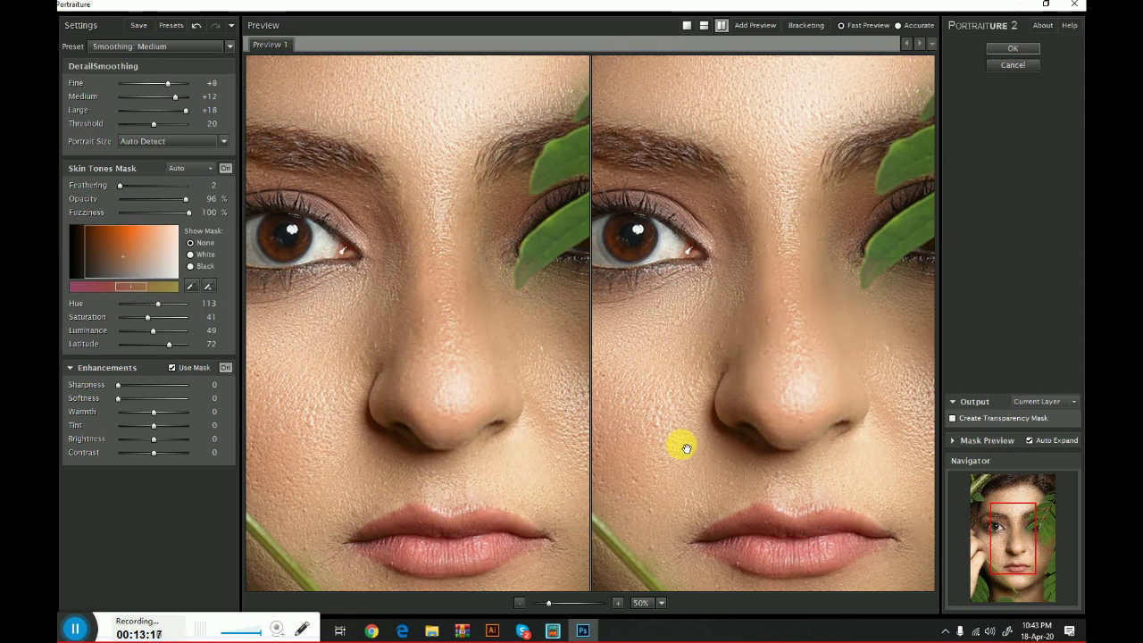
{"action": "left_click", "coordinate": [1014, 48]}
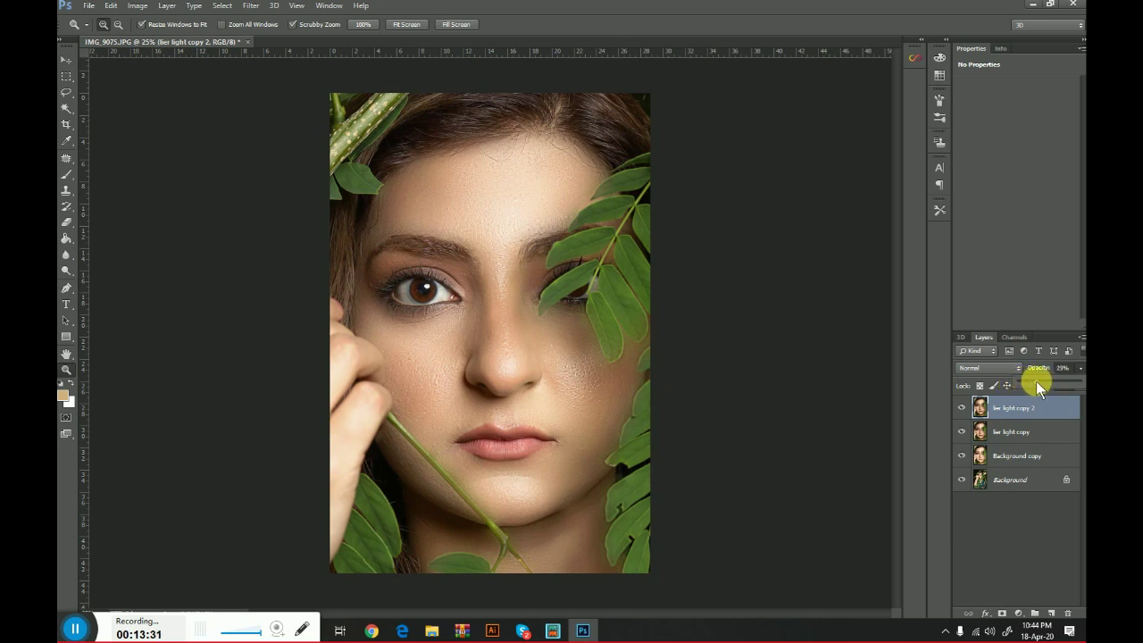
{"action": "left_click_drag", "start_coordinate": [1034, 383], "coordinate": [1035, 385]}
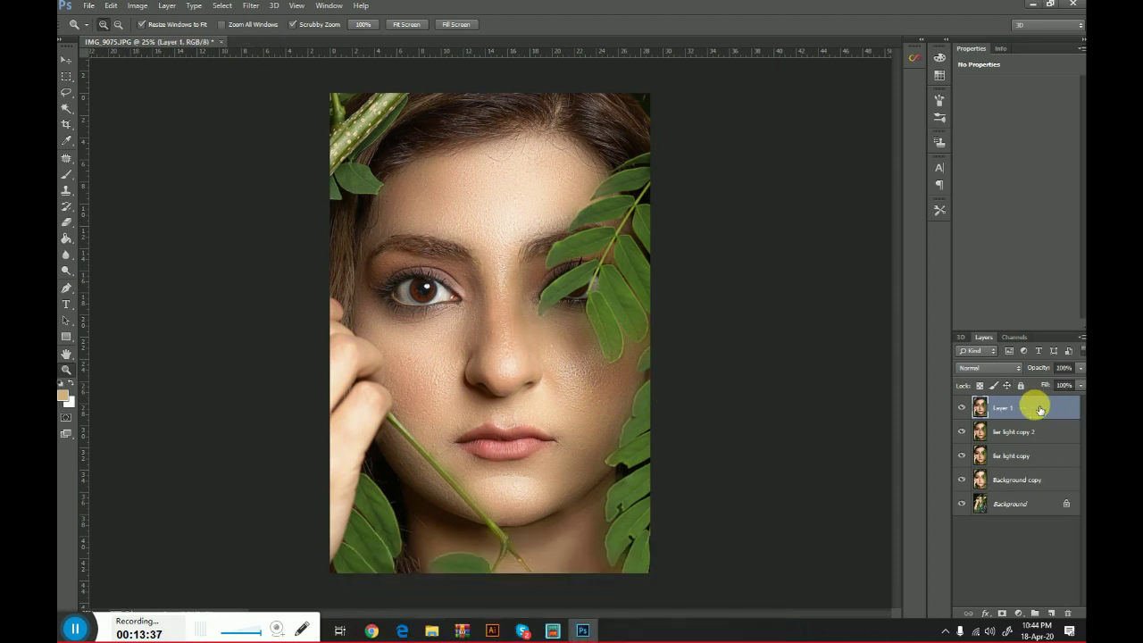
Duplicate Layer 1 within the same document, keeping the suggested name
{"action": "right_click", "coordinate": [1039, 410]}
{"action": "left_click", "coordinate": [898, 159]}
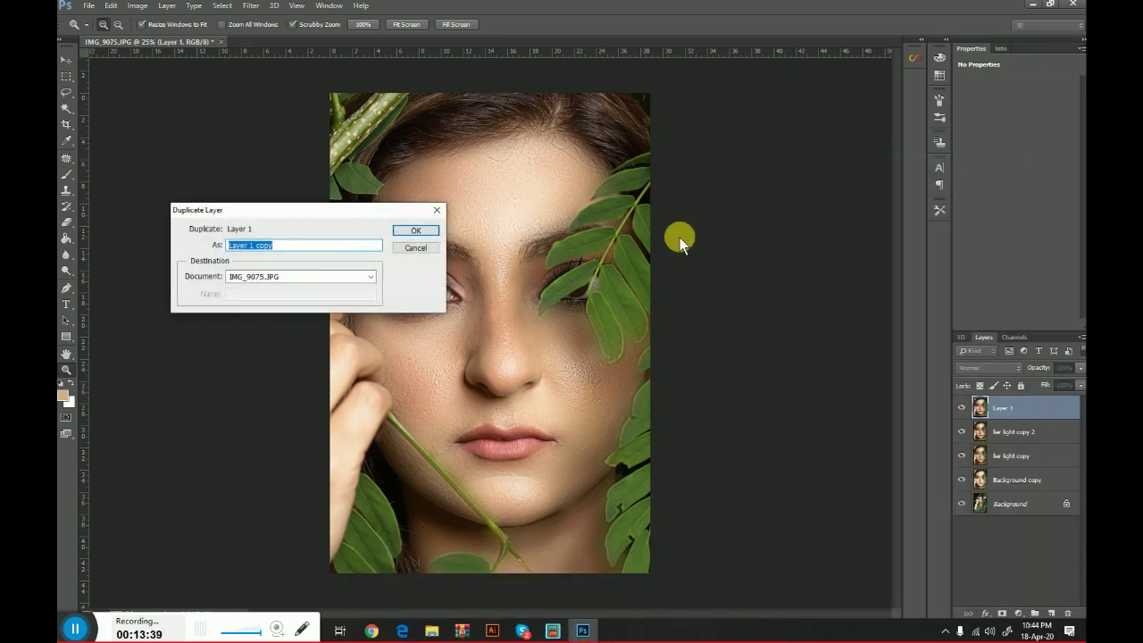
{"action": "left_click", "coordinate": [416, 230]}
Sharpen the duplicated layer with the Smart Sharpen filter, using an Amount of 128%
{"action": "left_click", "coordinate": [250, 5]}
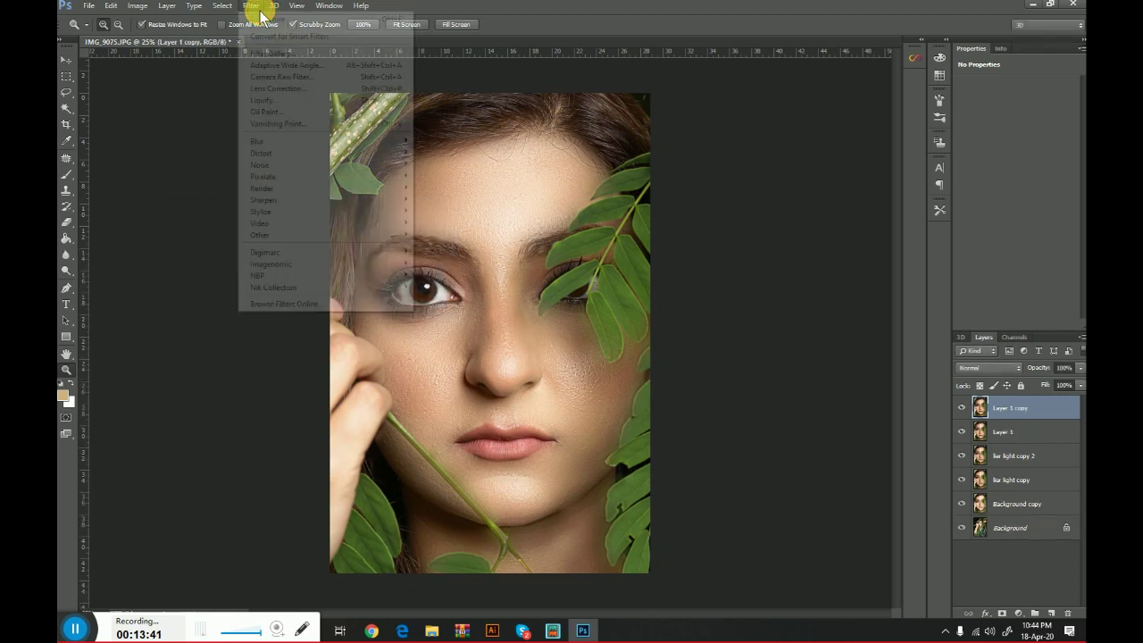
{"action": "mouse_move", "coordinate": [362, 200]}
{"action": "left_click", "coordinate": [452, 243]}
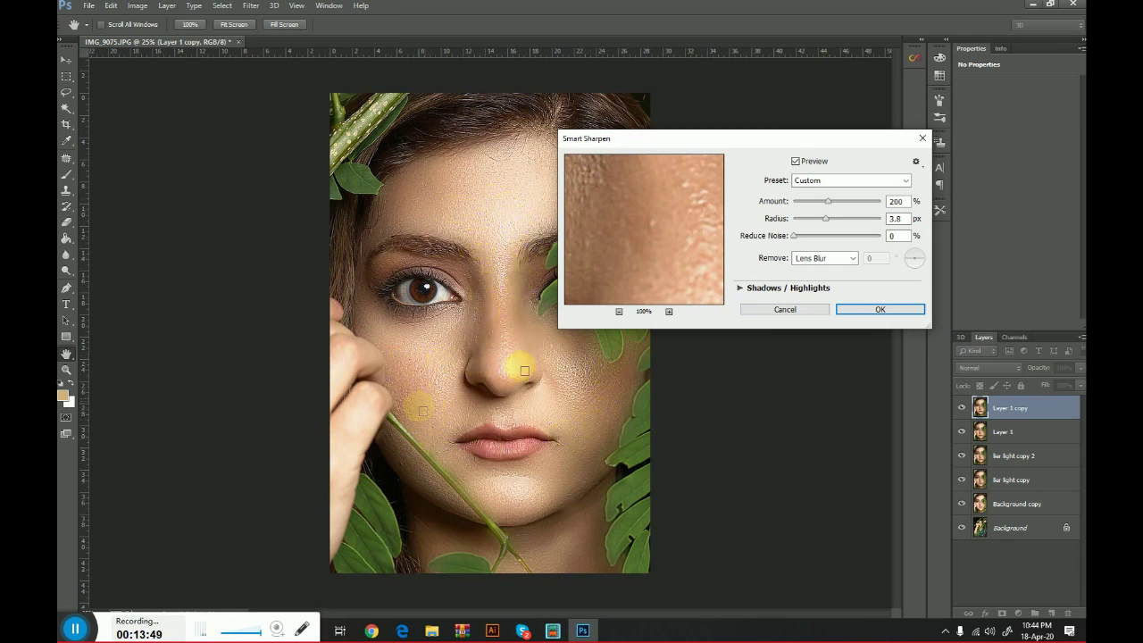
{"action": "left_click", "coordinate": [815, 200]}
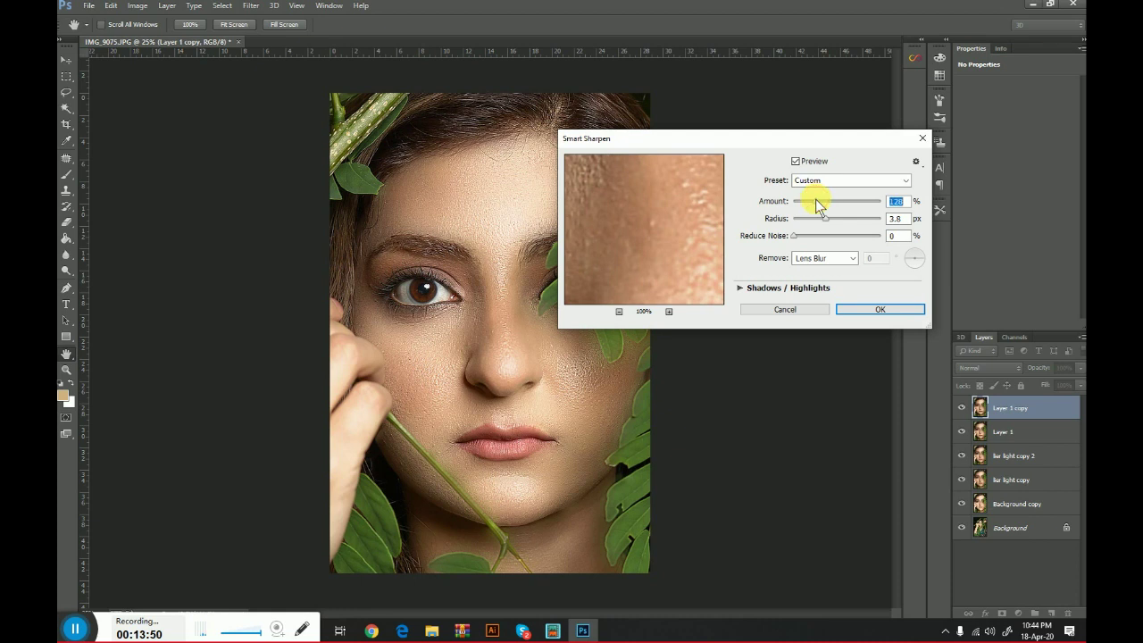
{"action": "left_click", "coordinate": [871, 312]}
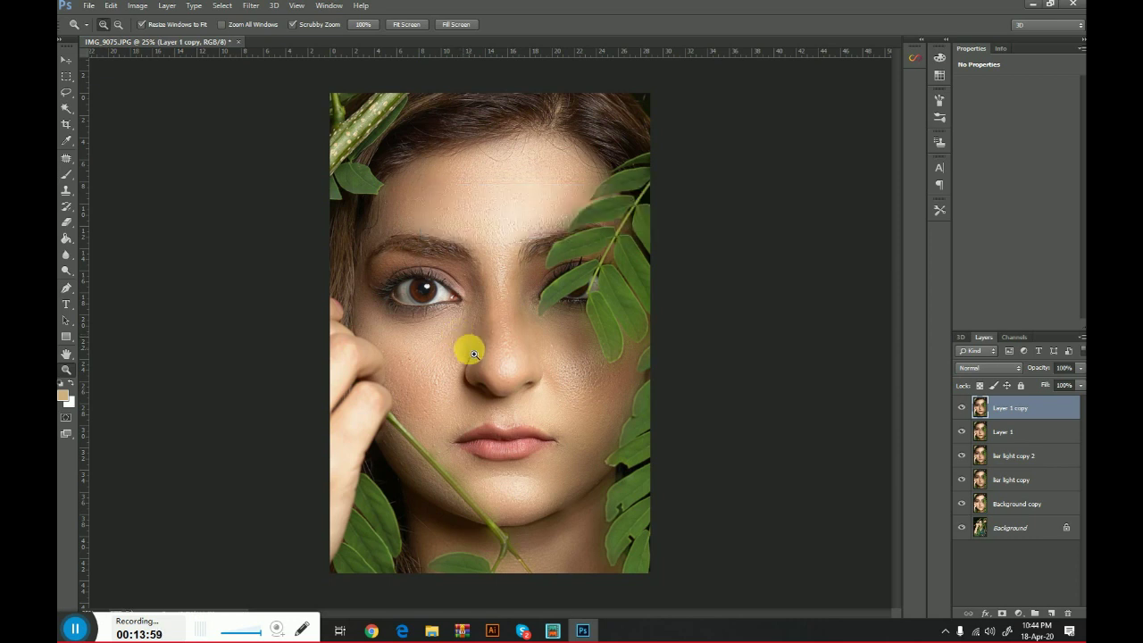
Inspect the sharpened skin and eyes up close at 50%, and fit the whole portrait back in view
{"action": "mouse_move", "coordinate": [471, 366]}
{"action": "left_mouse_down"}
{"action": "mouse_move", "coordinate": [454, 363]}
{"action": "mouse_move", "coordinate": [485, 383]}
{"action": "left_mouse_up"}
{"action": "scroll", "coordinate": [498, 383], "scroll_direction": "up", "scroll_amount": 1}
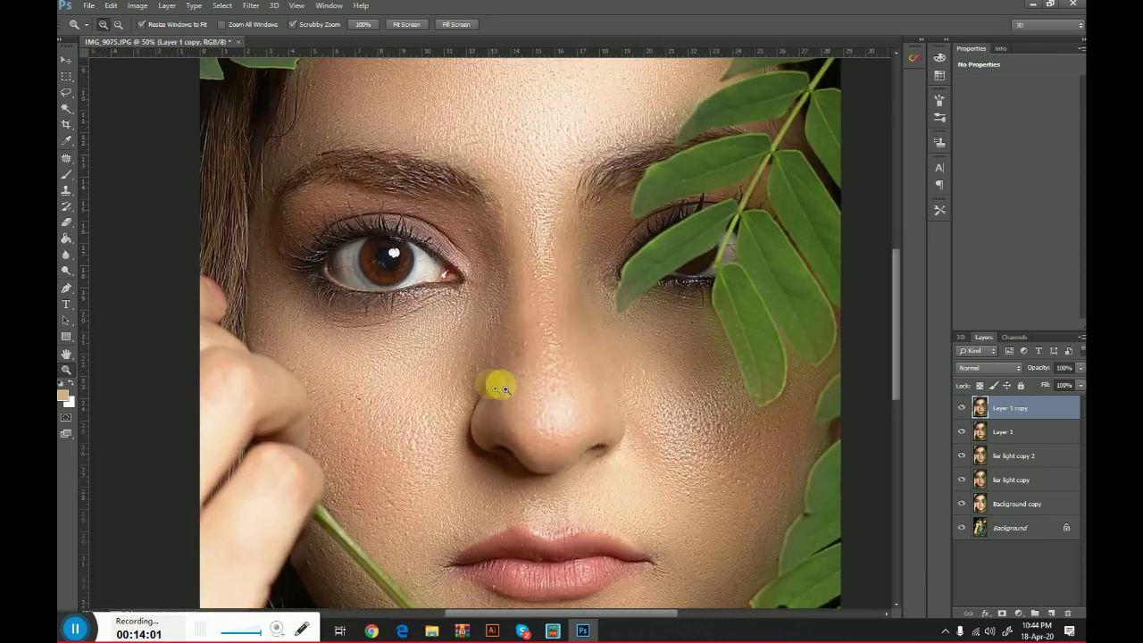
{"action": "scroll", "coordinate": [439, 169], "scroll_direction": "up", "scroll_amount": 1}
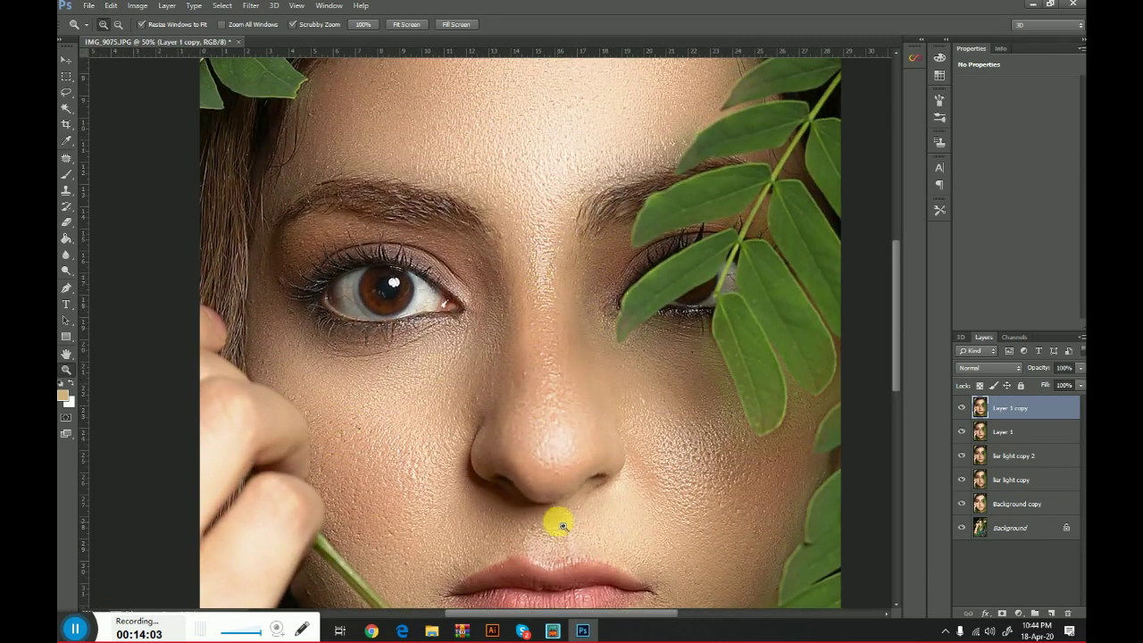
{"action": "scroll", "coordinate": [616, 518], "scroll_direction": "down", "scroll_amount": 1}
{"action": "right_click", "coordinate": [632, 426]}
{"action": "left_click", "coordinate": [667, 431]}
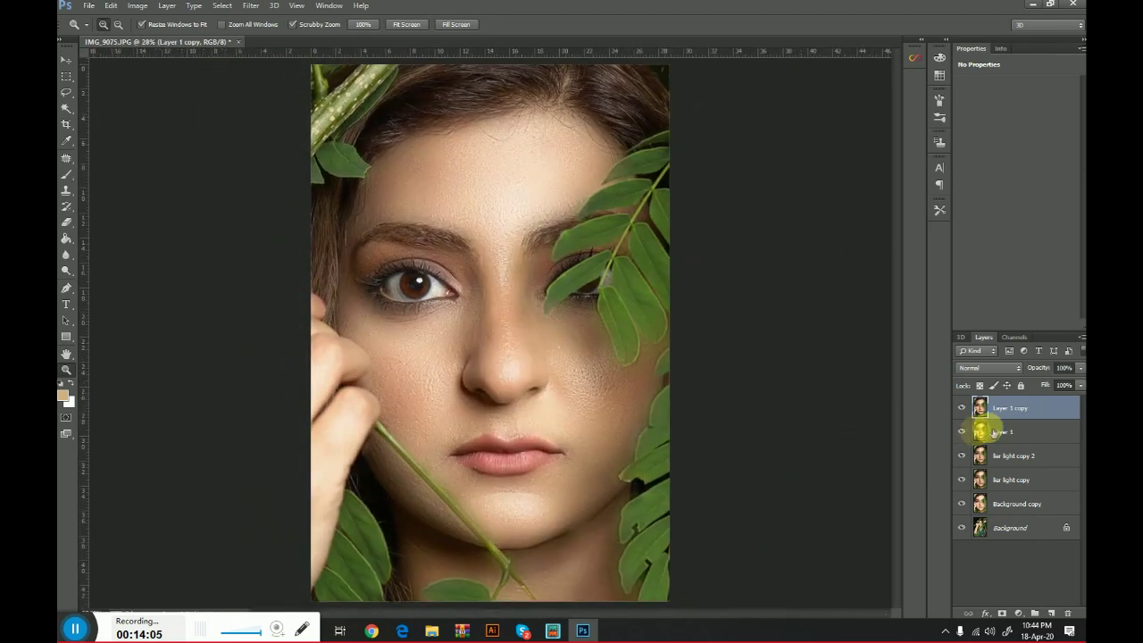
Duplicate Layer 1 copy and open the Camera Raw filter on the new duplicate
{"action": "right_click", "coordinate": [1017, 406]}
{"action": "left_click", "coordinate": [879, 161]}
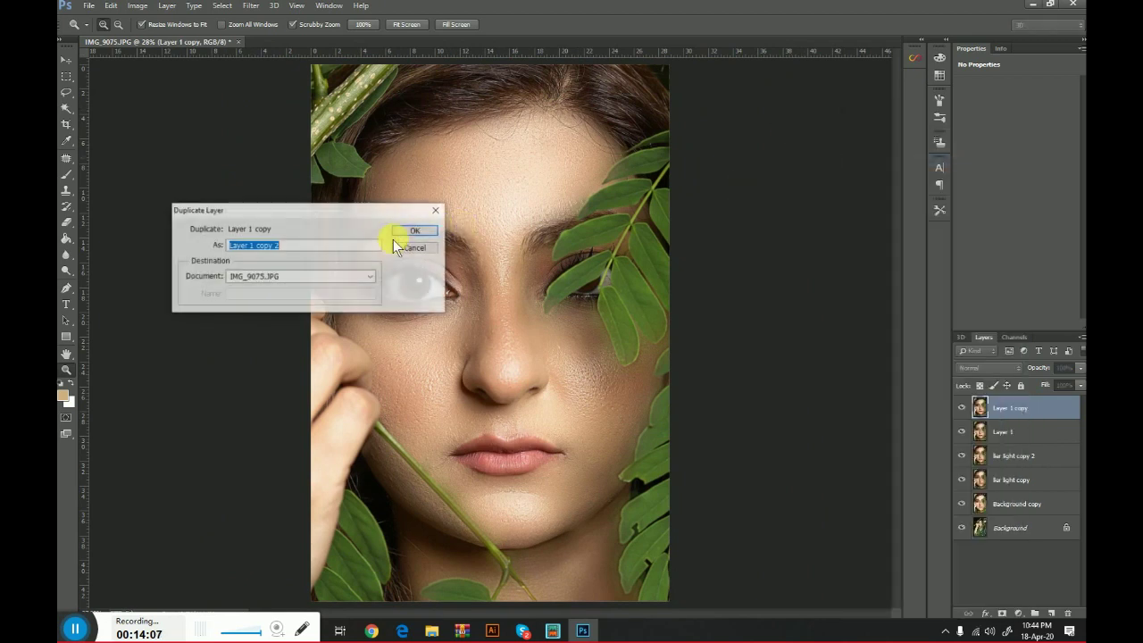
{"action": "left_click", "coordinate": [414, 228]}
{"action": "left_click", "coordinate": [251, 5]}
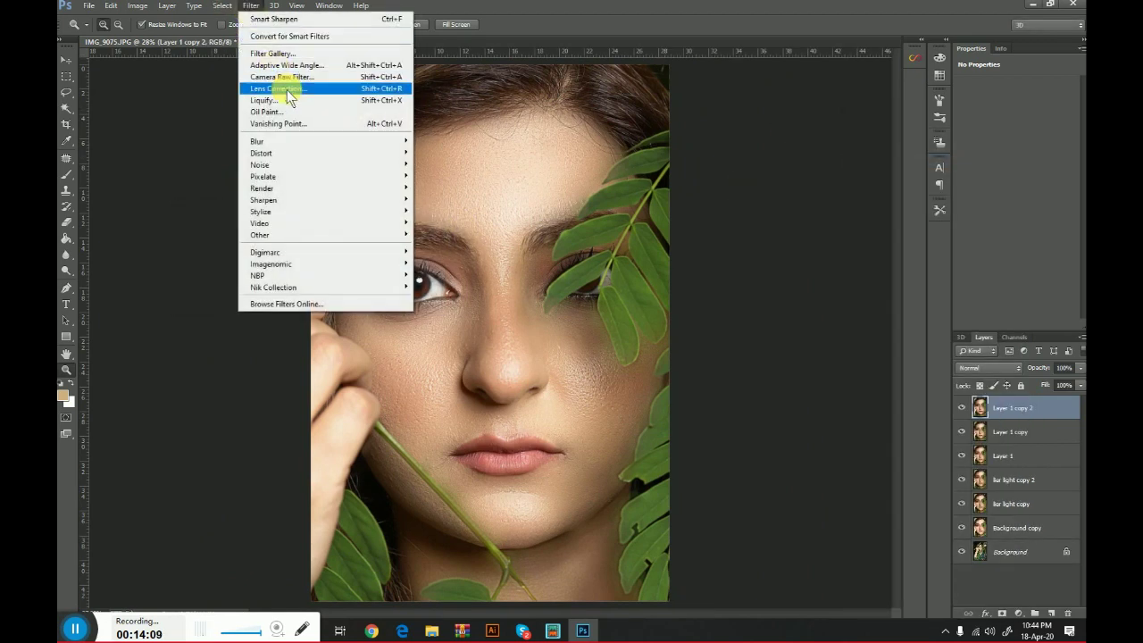
{"action": "left_click", "coordinate": [285, 76]}
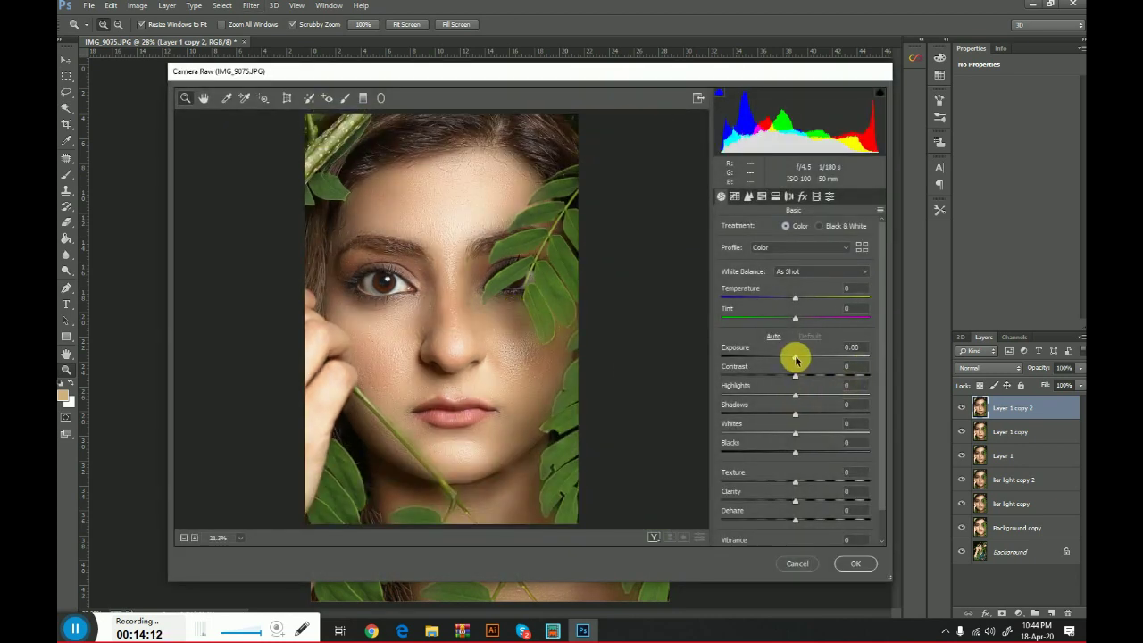
Try an Exposure of -0.15 and a Temperature of -14 in Camera Raw, resetting each to 0
{"action": "left_click_drag", "start_coordinate": [796, 359], "coordinate": [794, 360]}
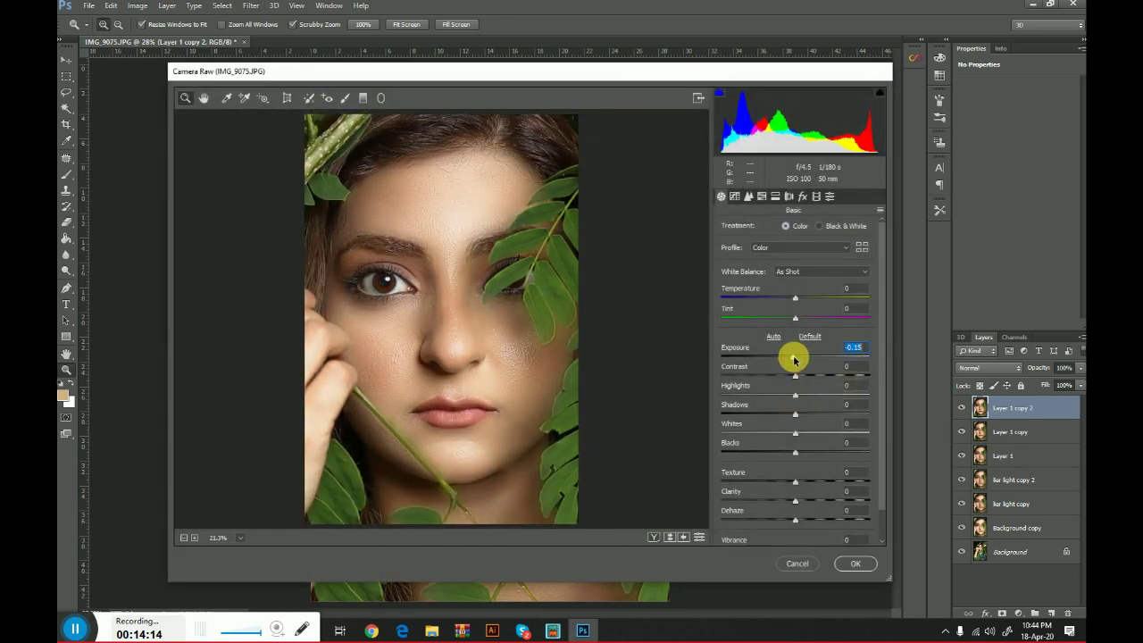
{"action": "double_click", "coordinate": [794, 358]}
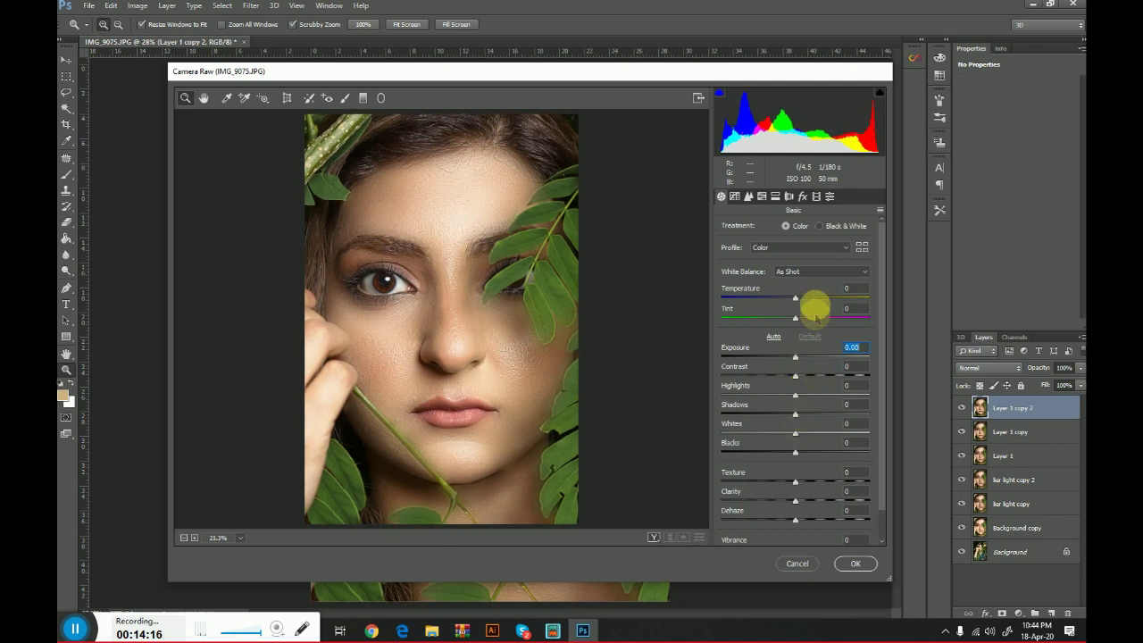
{"action": "left_click_drag", "start_coordinate": [793, 301], "coordinate": [783, 300]}
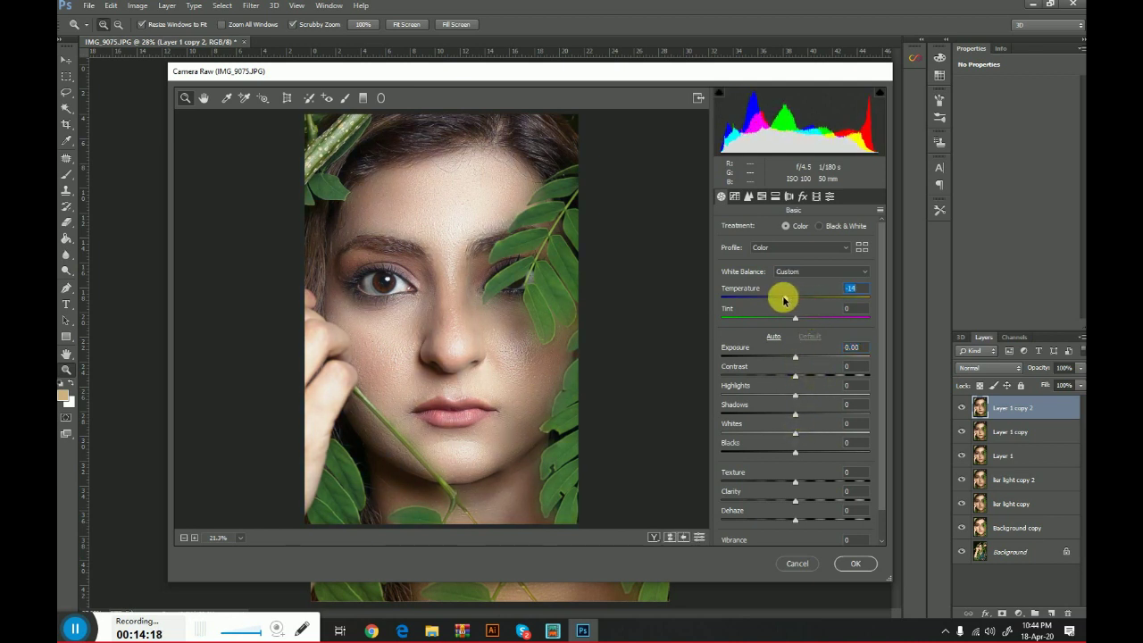
{"action": "double_click", "coordinate": [783, 300]}
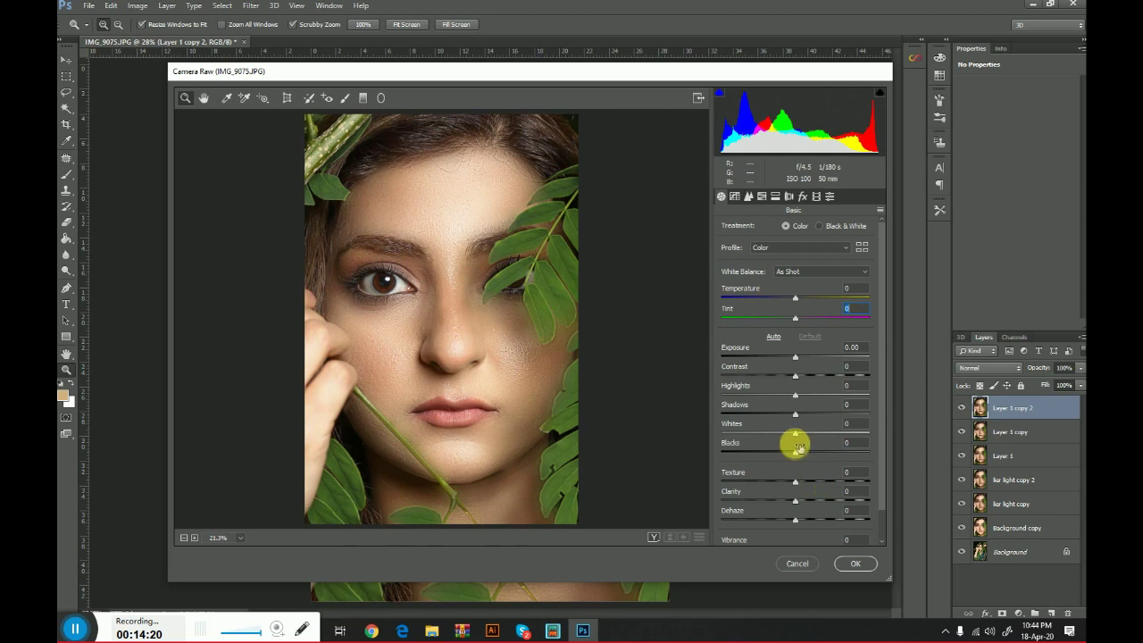
Set the basic Shadows to +12 and the parametric tone curve to Highlights +9, Lights -3, Darks -12 and Shadows +13, and apply Camera Raw
{"action": "left_click_drag", "start_coordinate": [810, 415], "coordinate": [812, 416]}
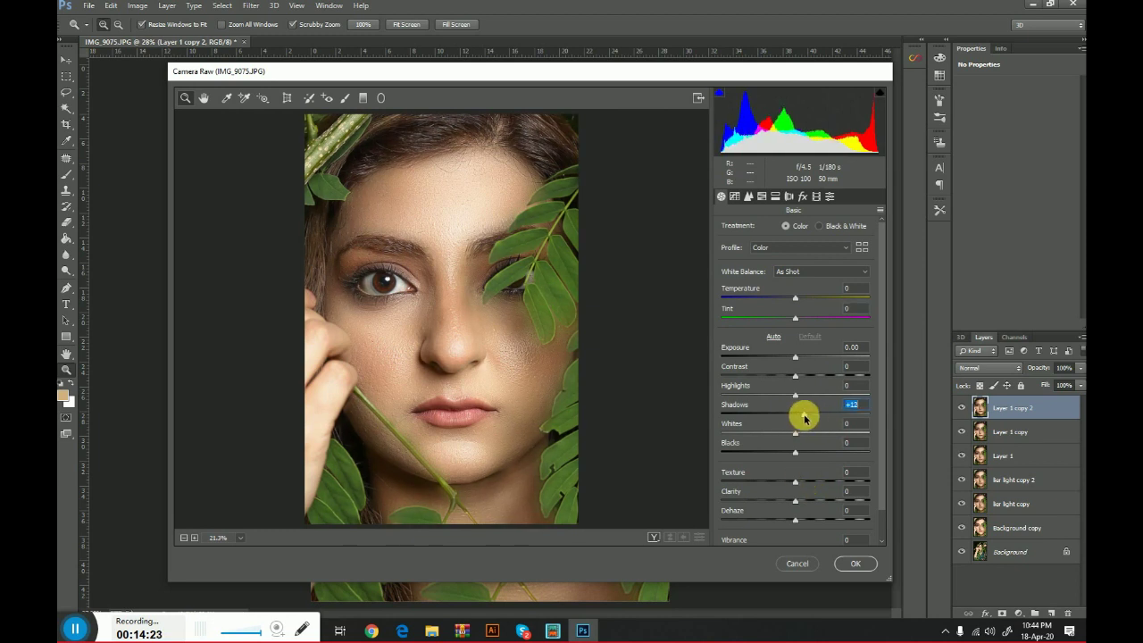
{"action": "left_click", "coordinate": [734, 196]}
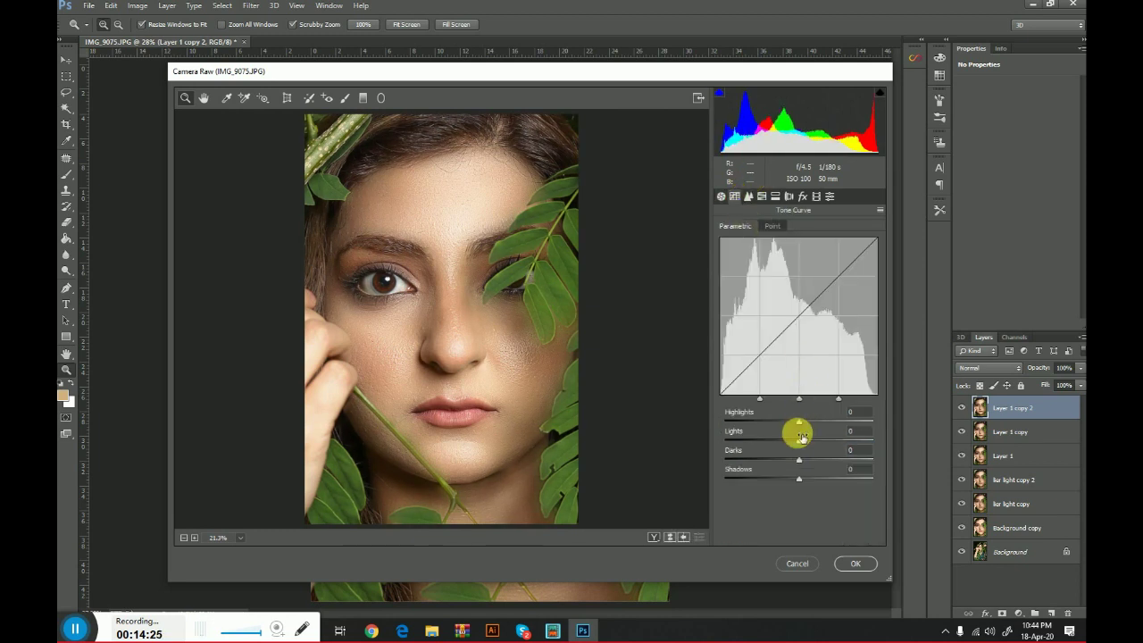
{"action": "left_click_drag", "start_coordinate": [794, 463], "coordinate": [790, 461]}
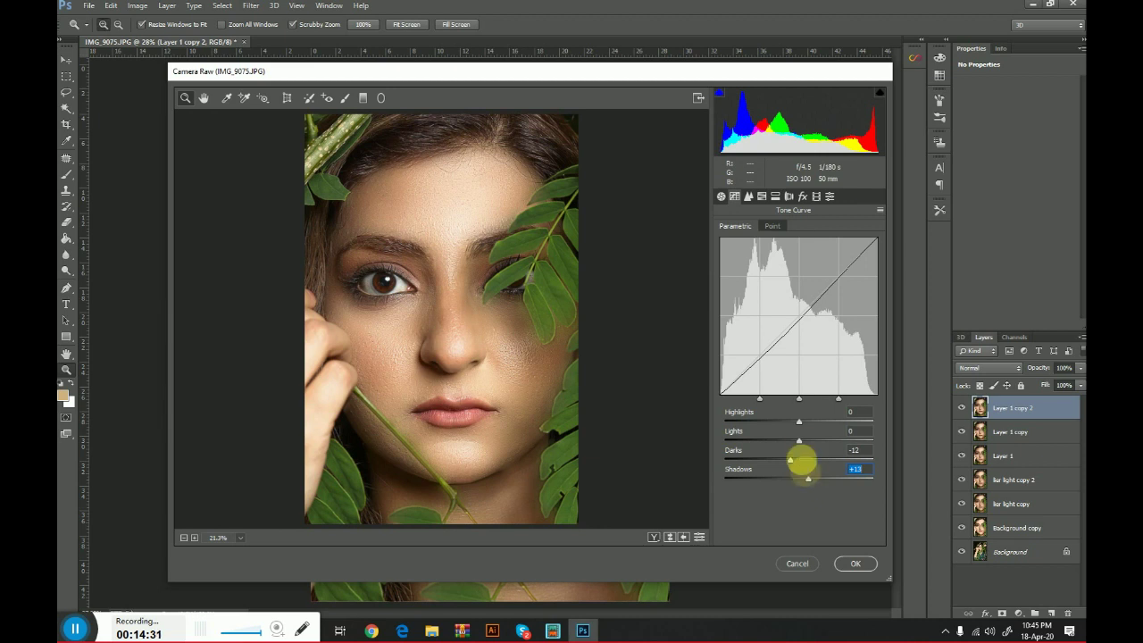
{"action": "mouse_move", "coordinate": [798, 438]}
{"action": "left_mouse_down"}
{"action": "mouse_move", "coordinate": [810, 441]}
{"action": "mouse_move", "coordinate": [797, 439]}
{"action": "mouse_move", "coordinate": [808, 426]}
{"action": "left_mouse_up"}
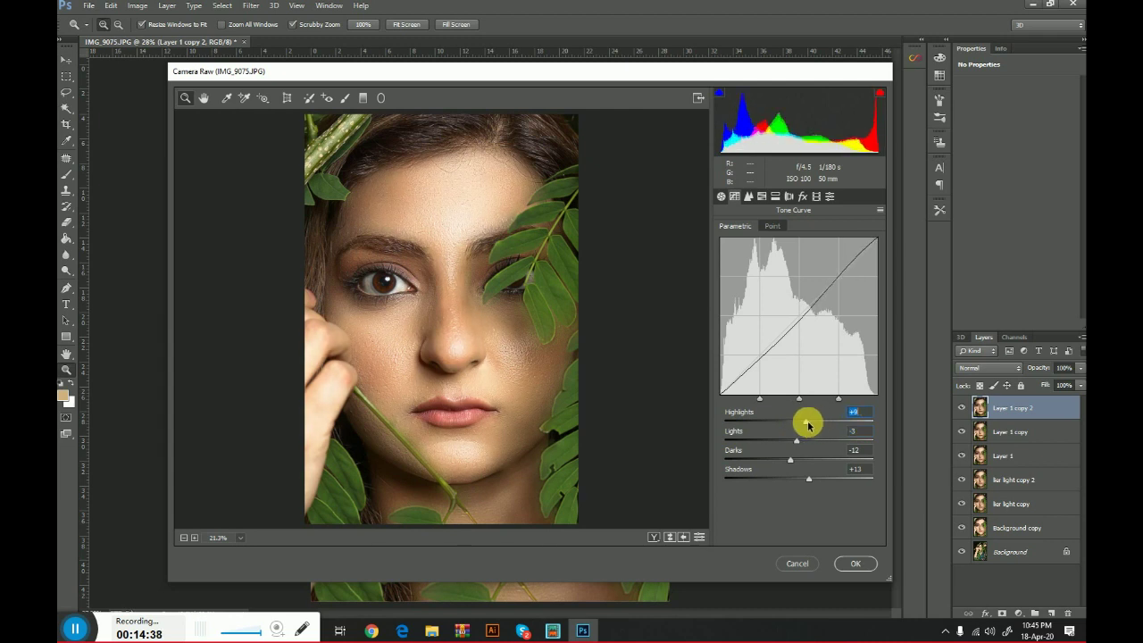
{"action": "left_click", "coordinate": [865, 569]}
Examine the toned portrait's forehead, nose and cheek texture up close at 50% and 66.7%
{"action": "left_click", "coordinate": [541, 379]}
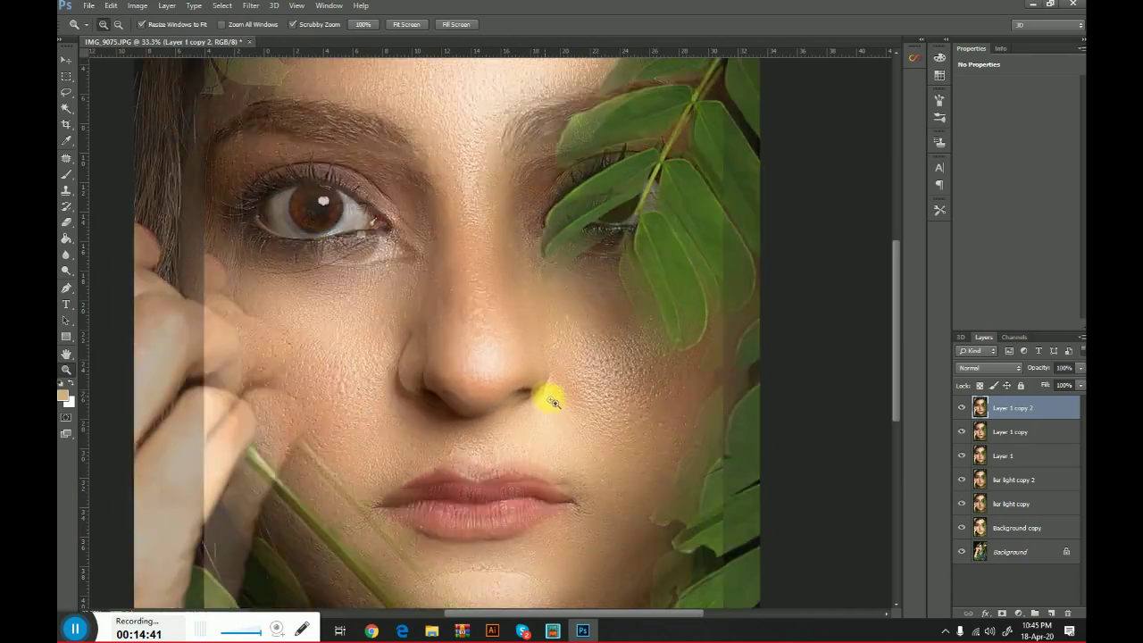
{"action": "left_click", "coordinate": [523, 423]}
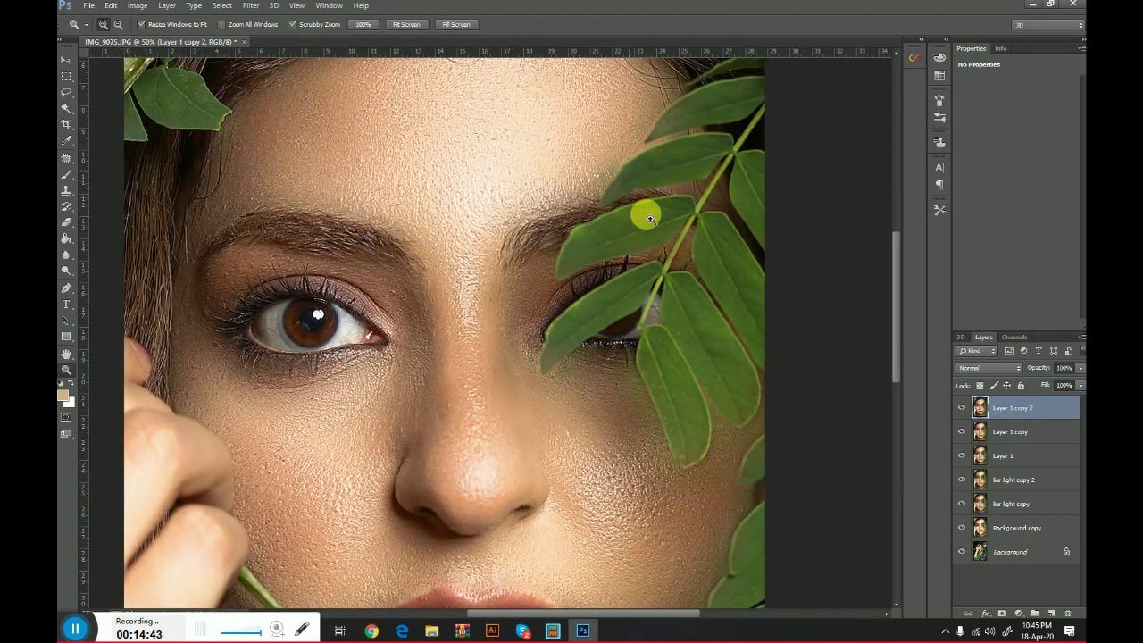
{"action": "scroll", "coordinate": [585, 461], "scroll_direction": "down", "scroll_amount": 3}
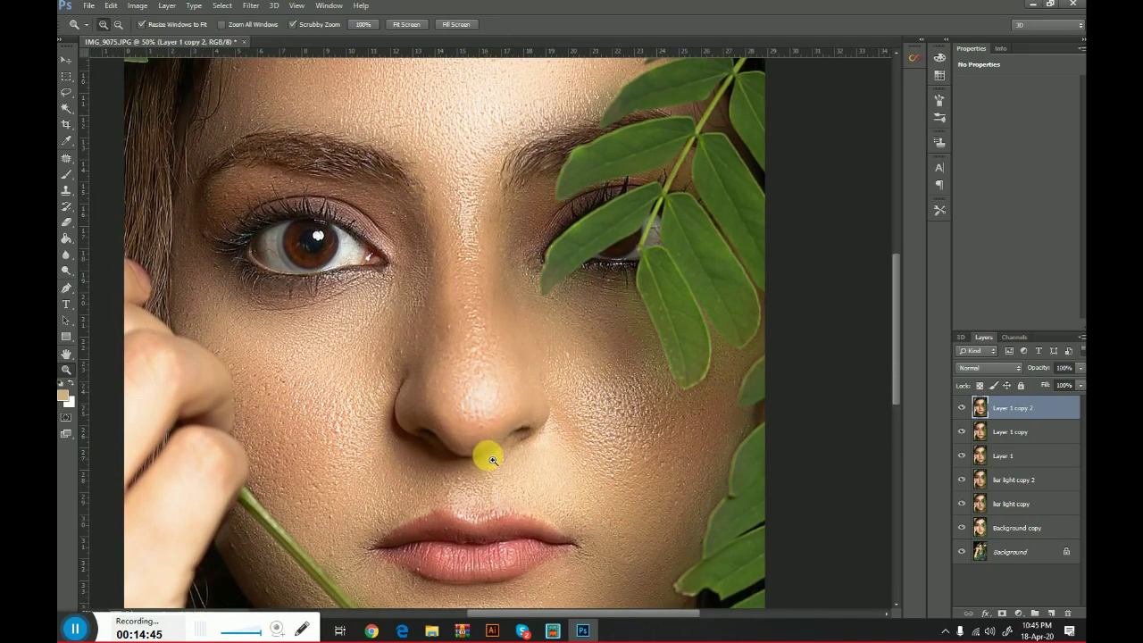
{"action": "scroll", "coordinate": [543, 432], "scroll_direction": "up", "scroll_amount": 1}
{"action": "left_click", "coordinate": [569, 433]}
{"action": "scroll", "coordinate": [612, 446], "scroll_direction": "up", "scroll_amount": 1}
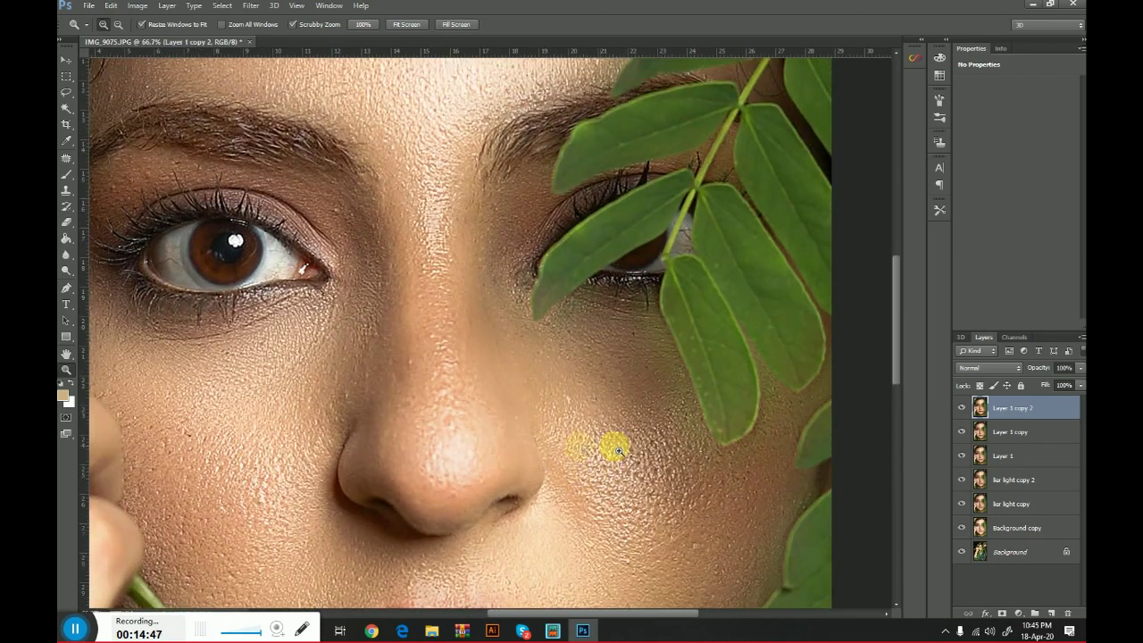
Examine the skin from the eyes down to the lips, and view the whole portrait fitted to the screen and at reduced size
{"action": "scroll", "coordinate": [361, 381], "scroll_direction": "down", "scroll_amount": 1}
{"action": "scroll", "coordinate": [357, 384], "scroll_direction": "down", "scroll_amount": 1}
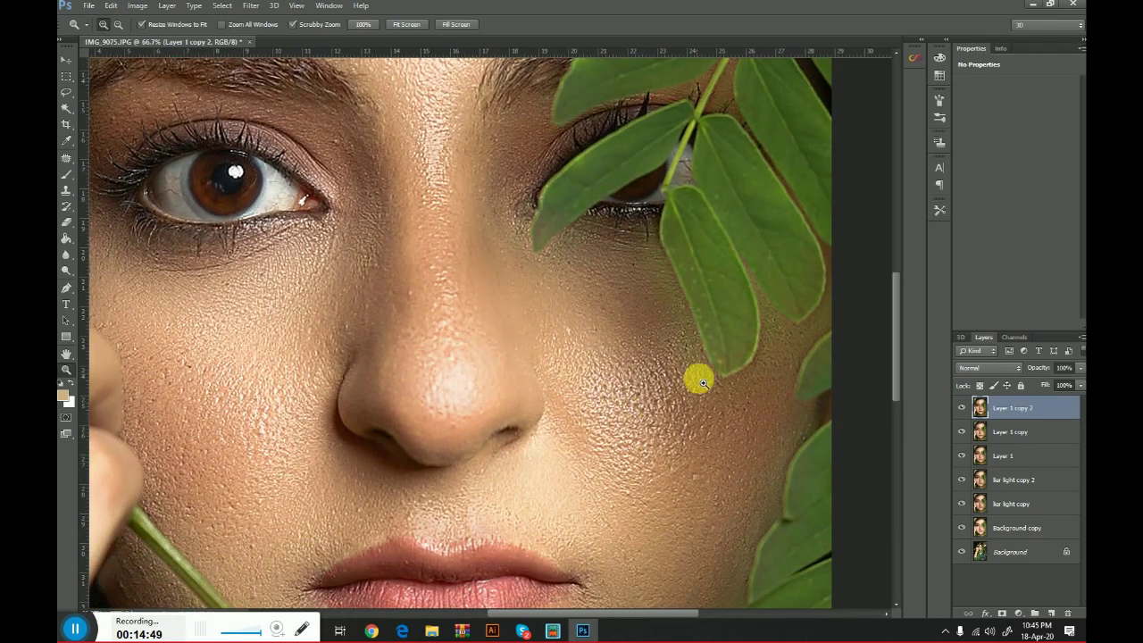
{"action": "scroll", "coordinate": [509, 451], "scroll_direction": "down", "scroll_amount": 2}
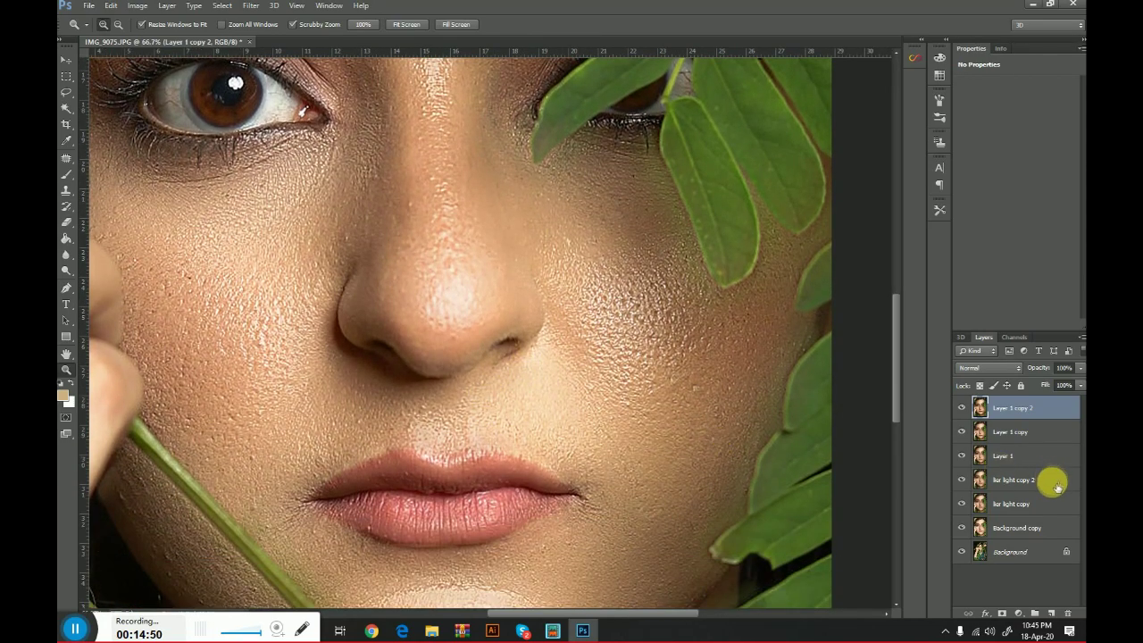
{"action": "right_click", "coordinate": [597, 367]}
{"action": "left_click", "coordinate": [625, 376]}
{"action": "right_click", "coordinate": [511, 308]}
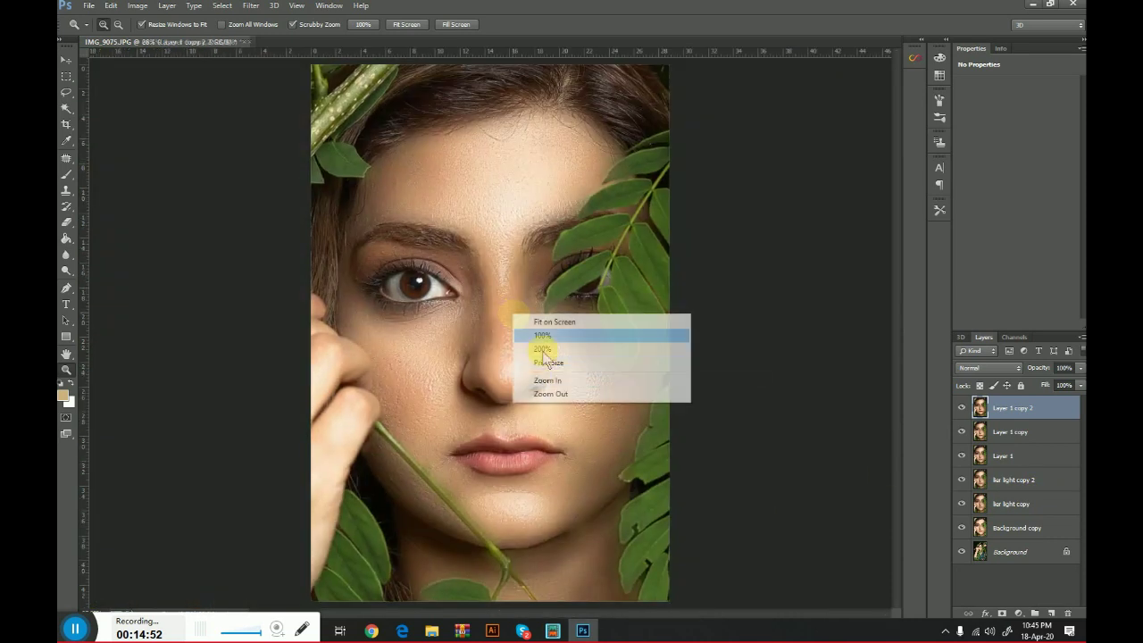
{"action": "left_click", "coordinate": [564, 395]}
{"action": "right_click", "coordinate": [520, 341]}
{"action": "left_click", "coordinate": [558, 421]}
{"action": "right_click", "coordinate": [523, 382]}
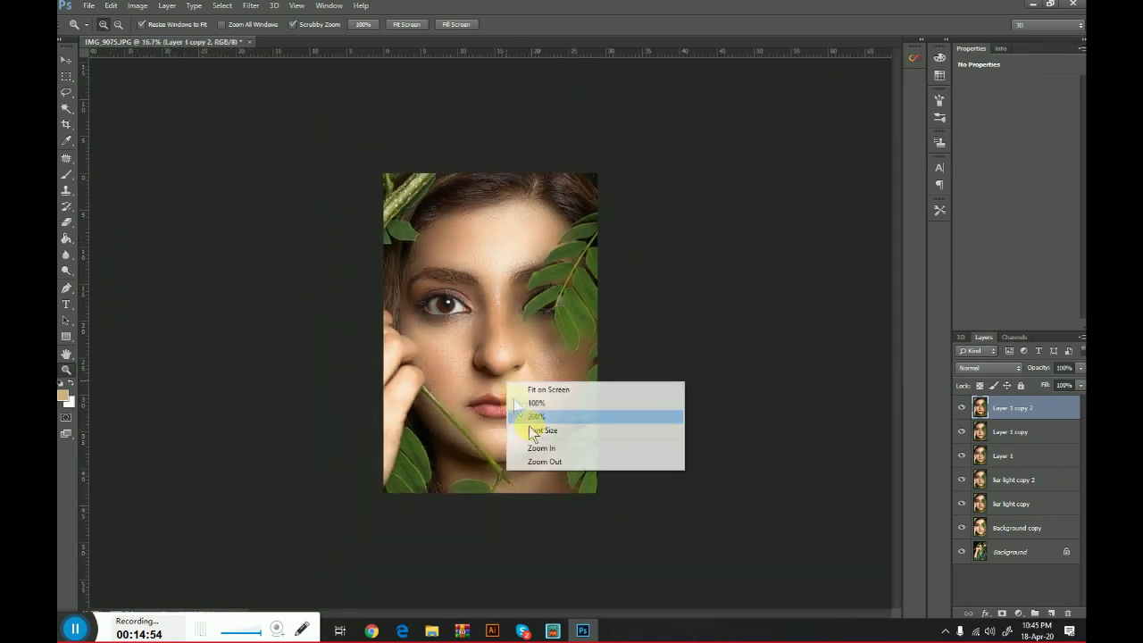
{"action": "left_click", "coordinate": [539, 463]}
Examine the skin texture from the forehead down past the under-eye area to the cheeks and lips, at 33.3%, 50% and 66.7%
{"action": "left_click", "coordinate": [469, 382]}
{"action": "left_click", "coordinate": [545, 382]}
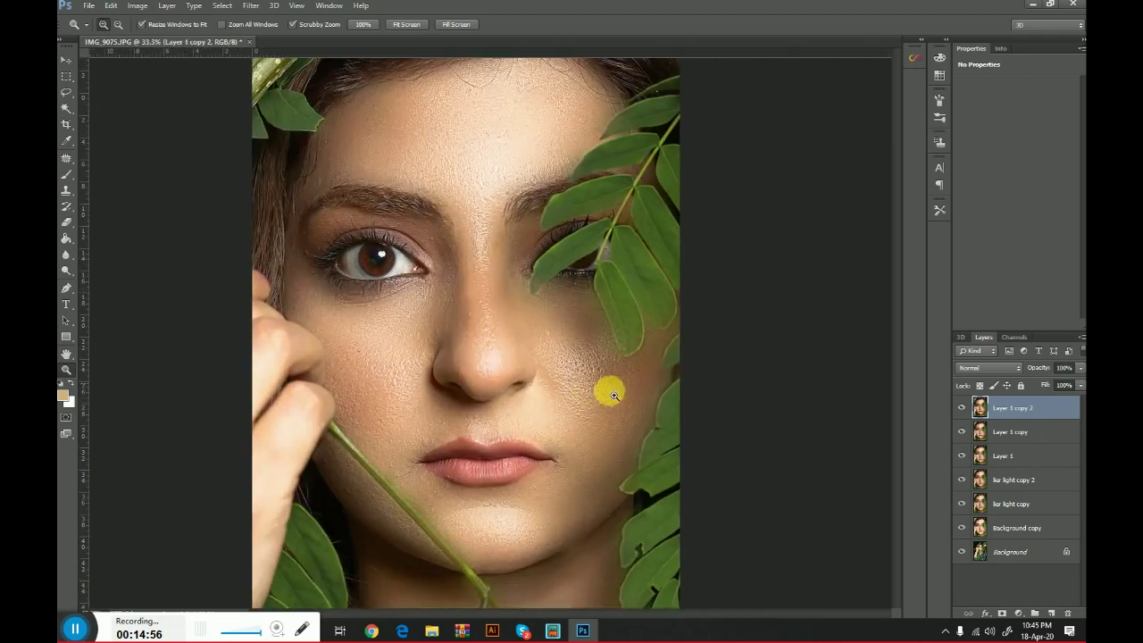
{"action": "scroll", "coordinate": [553, 383], "scroll_direction": "up", "scroll_amount": 2}
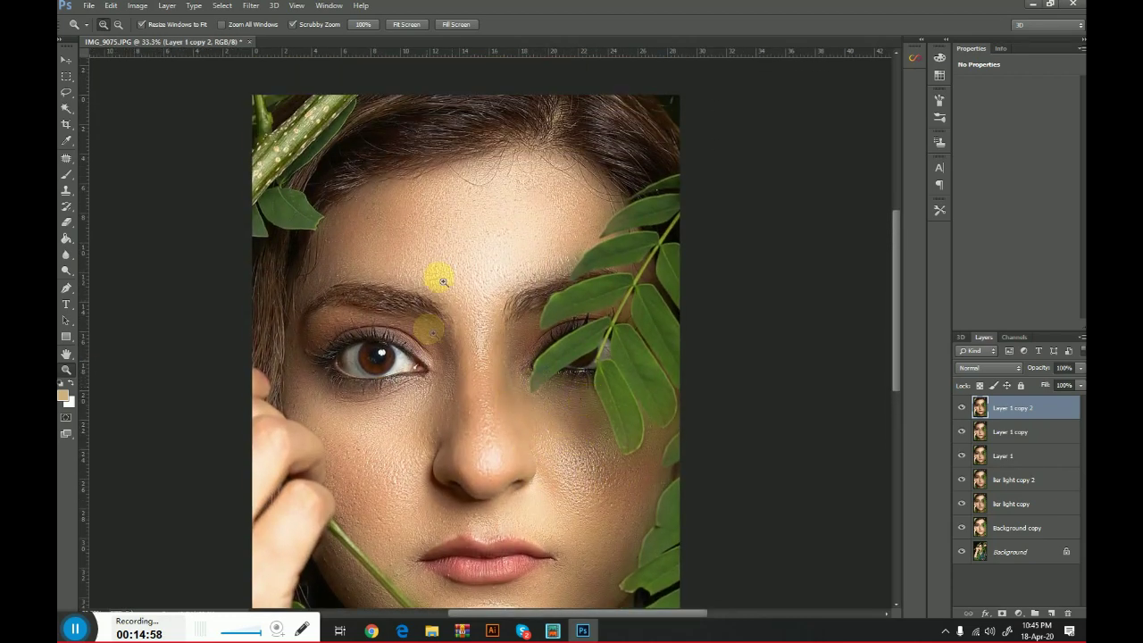
{"action": "scroll", "coordinate": [481, 332], "scroll_direction": "up", "scroll_amount": 1}
{"action": "left_click", "coordinate": [518, 274]}
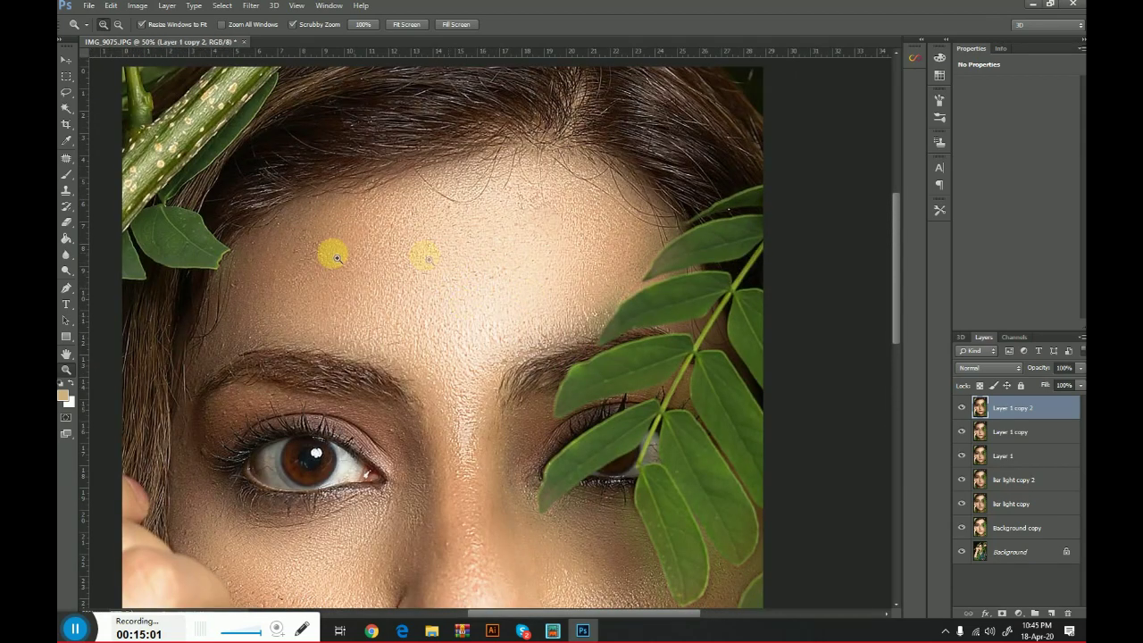
{"action": "scroll", "coordinate": [429, 375], "scroll_direction": "down", "scroll_amount": 3}
{"action": "left_click", "coordinate": [339, 362]}
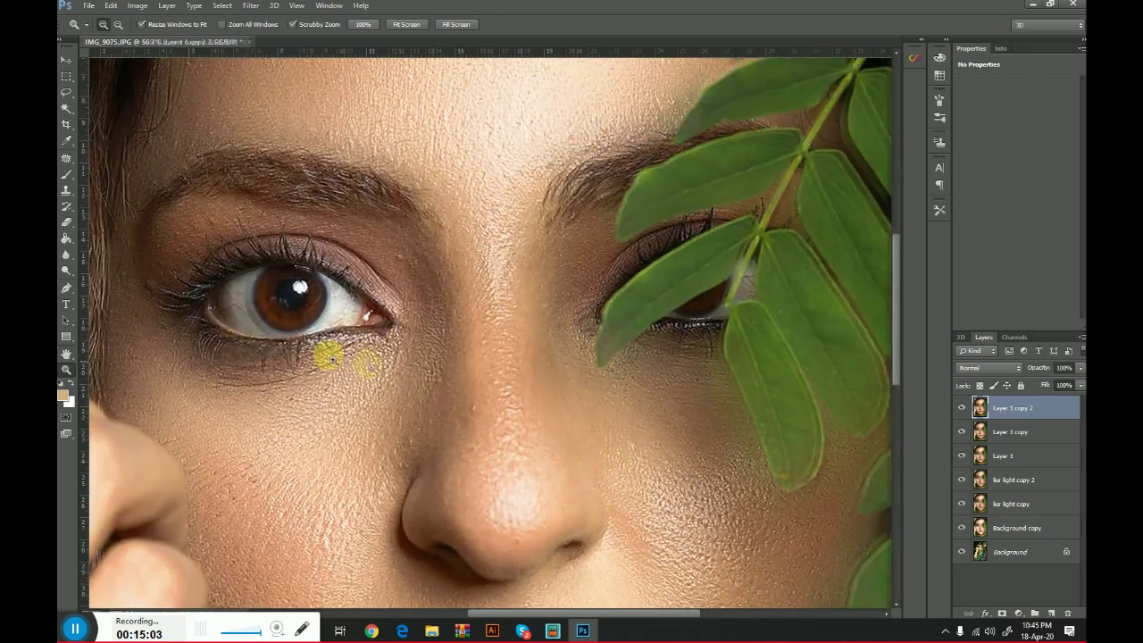
{"action": "scroll", "coordinate": [268, 340], "scroll_direction": "down", "scroll_amount": 1}
{"action": "scroll", "coordinate": [289, 288], "scroll_direction": "down", "scroll_amount": 1}
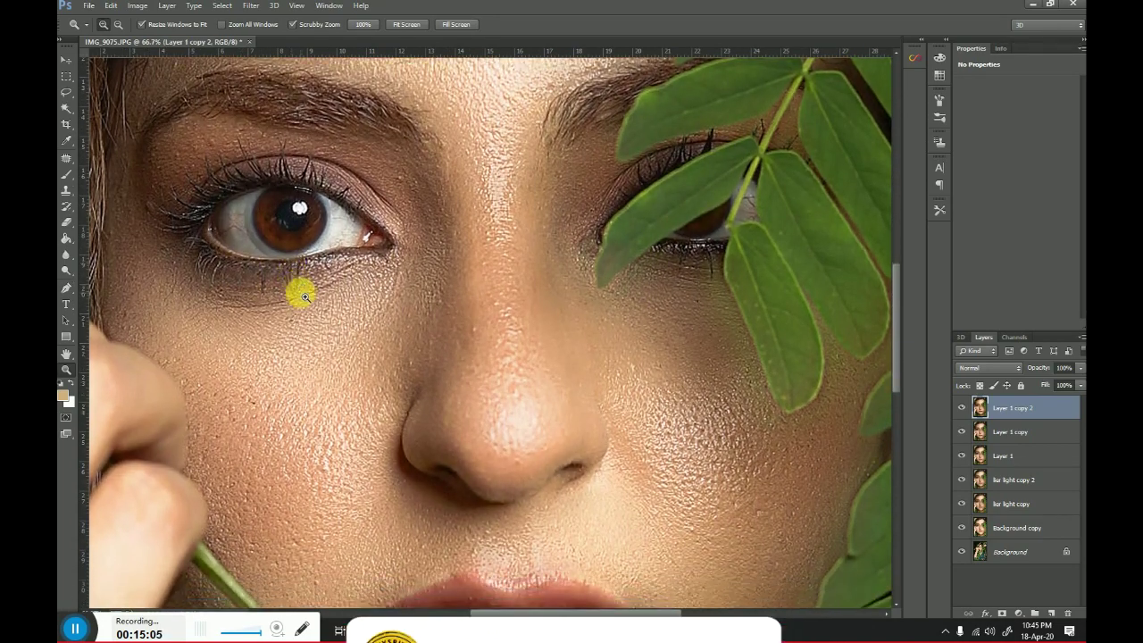
{"action": "scroll", "coordinate": [234, 381], "scroll_direction": "down", "scroll_amount": 5}
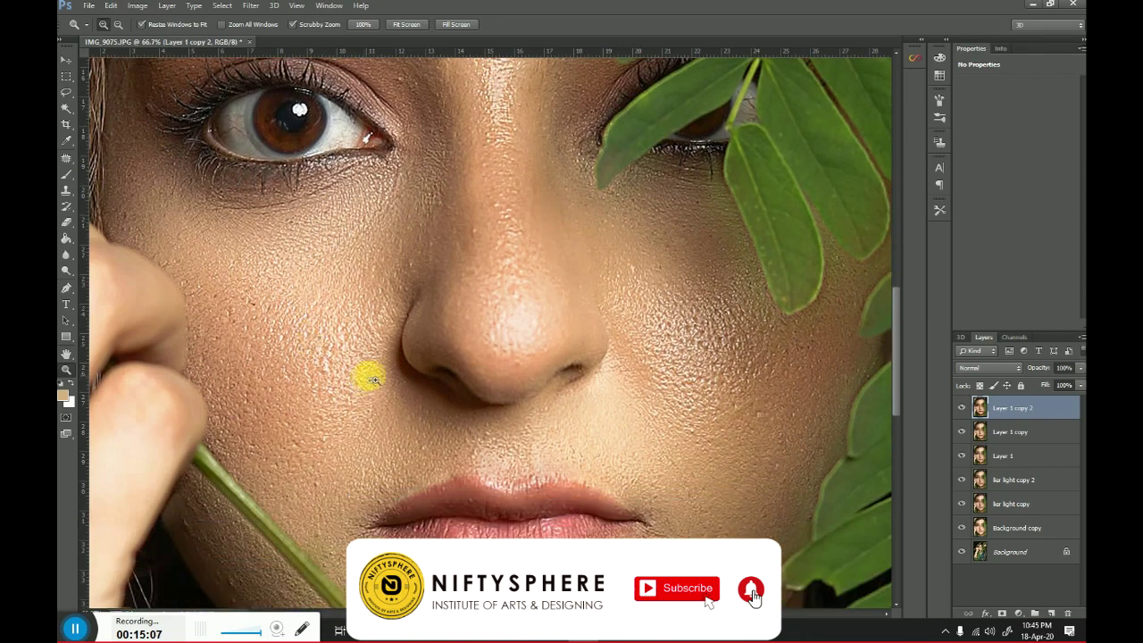
{"action": "scroll", "coordinate": [324, 416], "scroll_direction": "down", "scroll_amount": 2}
{"action": "scroll", "coordinate": [655, 375], "scroll_direction": "up", "scroll_amount": 3}
Compare the full portrait fitted to the screen with the nose, cheeks and mouth area at 50%
{"action": "right_click", "coordinate": [701, 353]}
{"action": "left_click", "coordinate": [705, 358]}
{"action": "left_click", "coordinate": [632, 387]}
{"action": "left_click", "coordinate": [523, 336]}
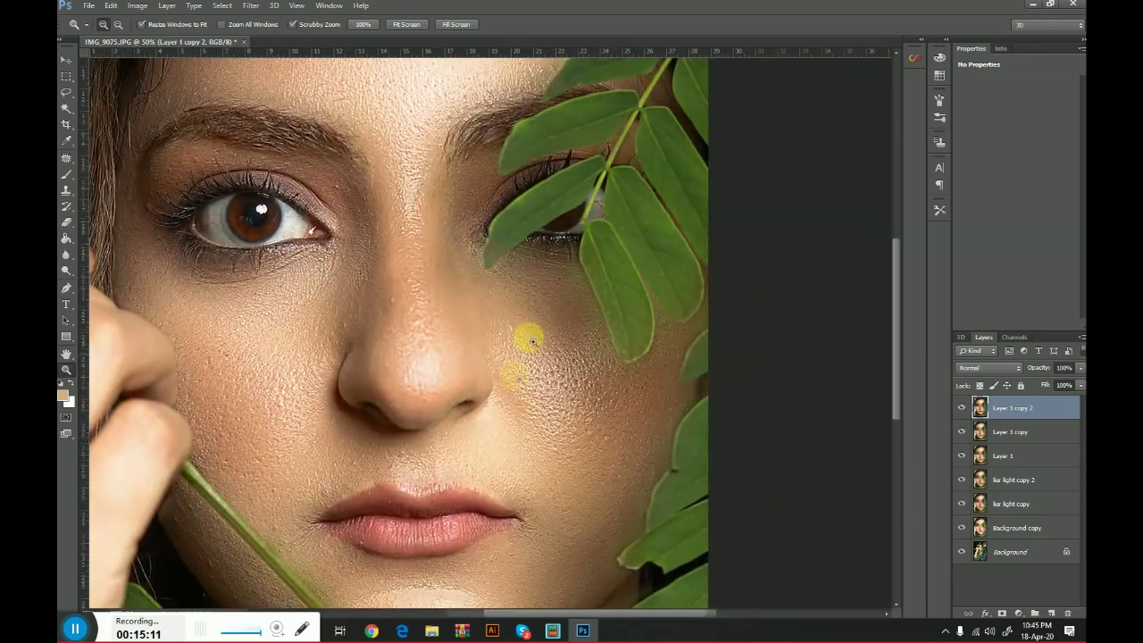
{"action": "scroll", "coordinate": [589, 393], "scroll_direction": "up", "scroll_amount": 1}
{"action": "left_click", "coordinate": [442, 408]}
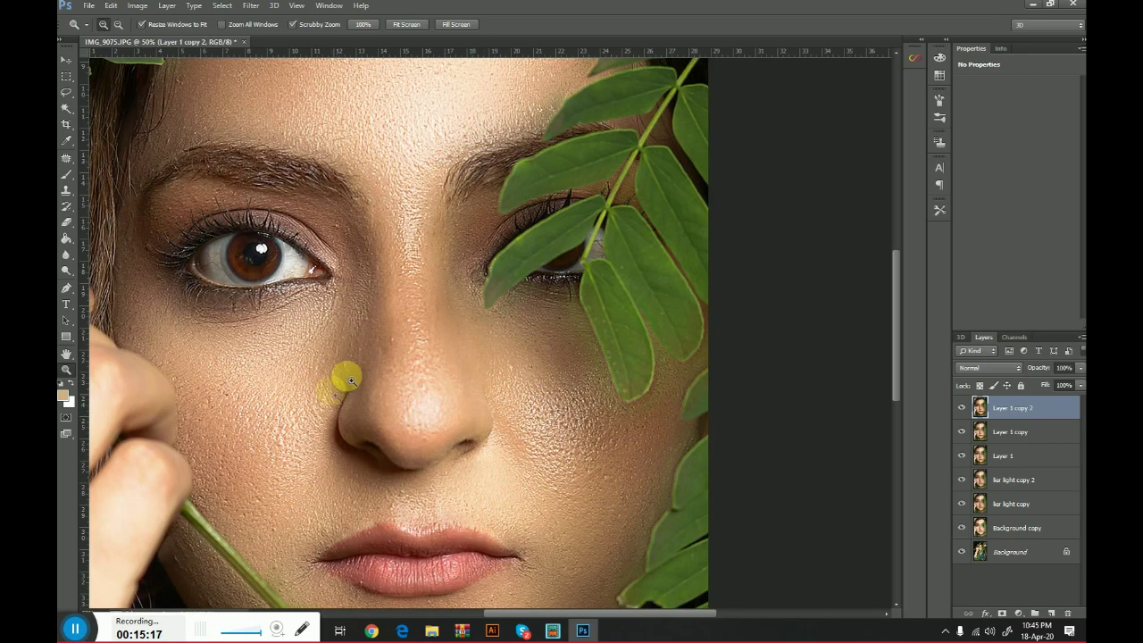
{"action": "scroll", "coordinate": [434, 413], "scroll_direction": "down", "scroll_amount": 1}
{"action": "right_click", "coordinate": [435, 420]}
{"action": "left_click", "coordinate": [494, 427]}
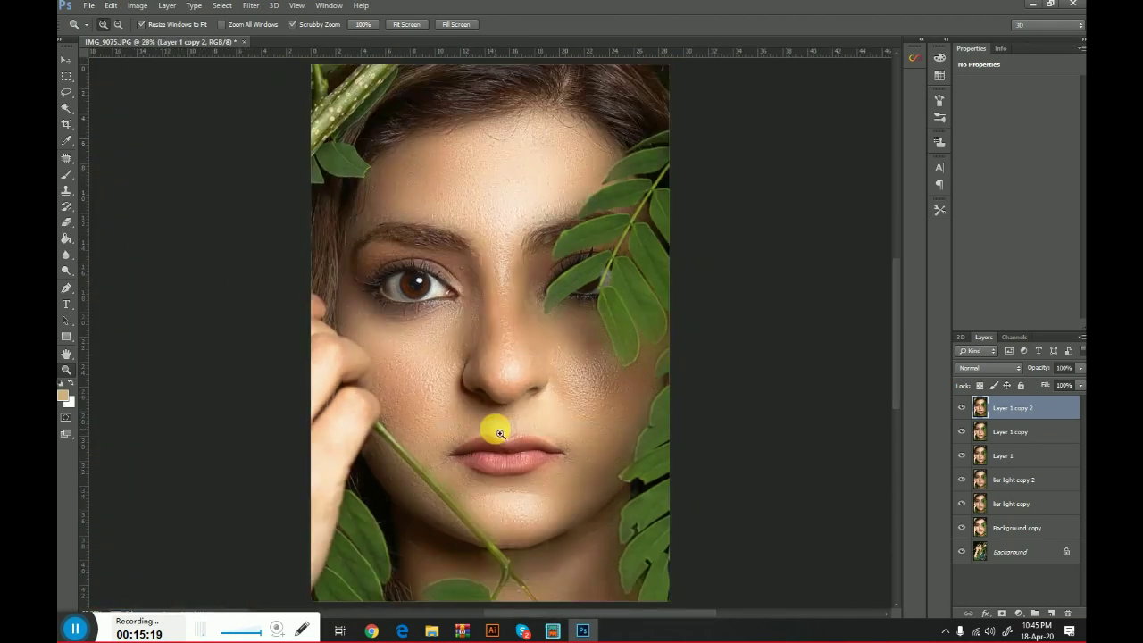
{"action": "left_click", "coordinate": [518, 439]}
{"action": "left_click", "coordinate": [539, 432]}
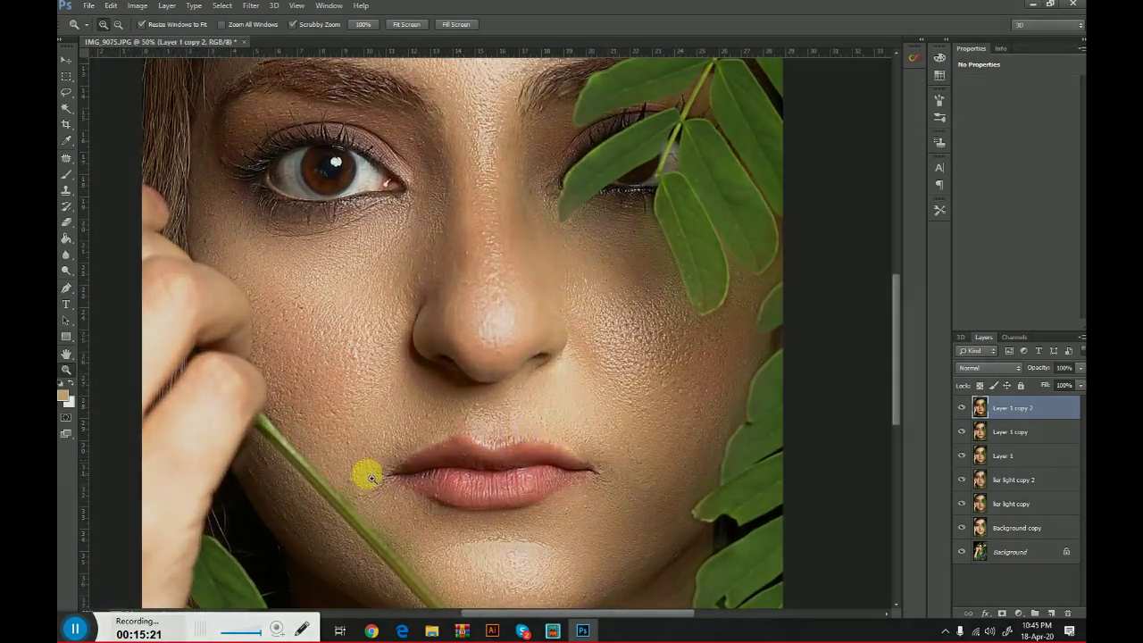